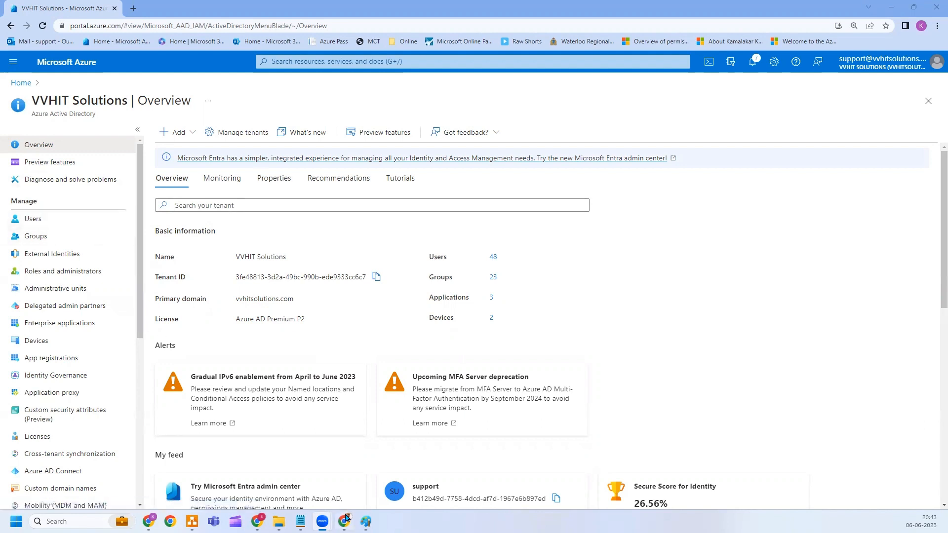
# Paste the cloud admin and VM Operator L1–L3 role notes into a Paint text box, widened so headings fit one line.
pyautogui.click(366, 522)
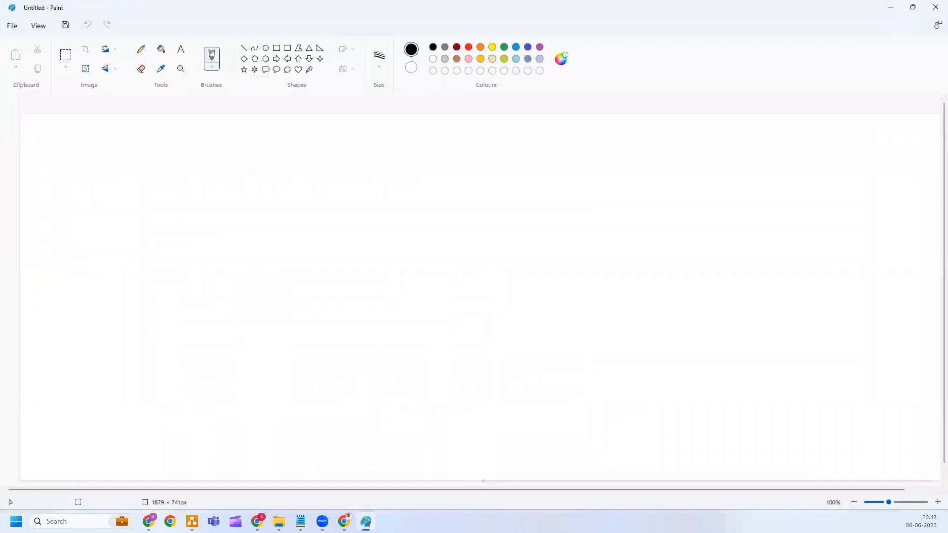
pyautogui.click(301, 521)
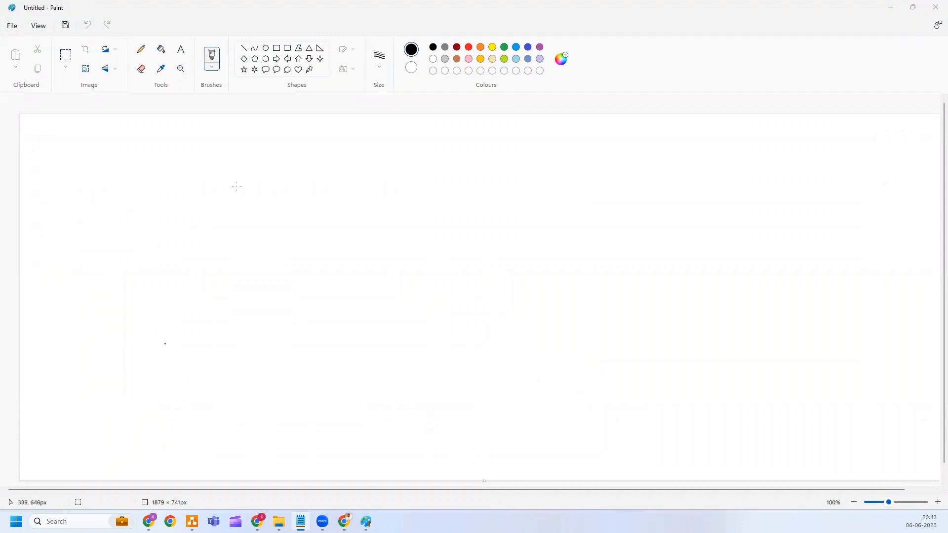
pyautogui.click(181, 50)
pyautogui.click(181, 50)
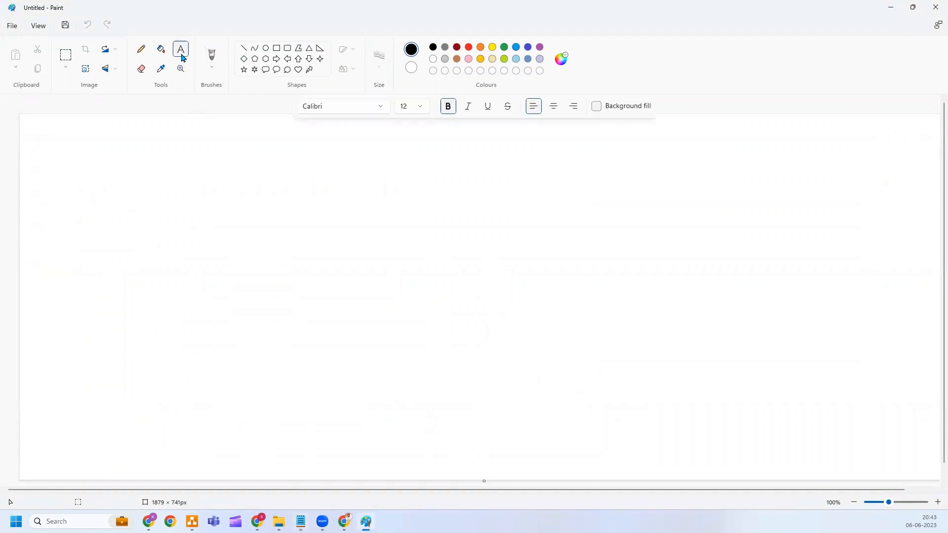
pyautogui.click(209, 150)
pyautogui.write('cloud admin group Contributor Builin role ( Contributor) Rajesh S Vishwa K  VM Operator-L3 VM contributor - Service Specific role Ganesh Edward VM Operator-L2 - VM Few Operations - custom role Mark S Paul T  VM-Operator-L1 - VM Restart - Custom Role  Sanjay S')
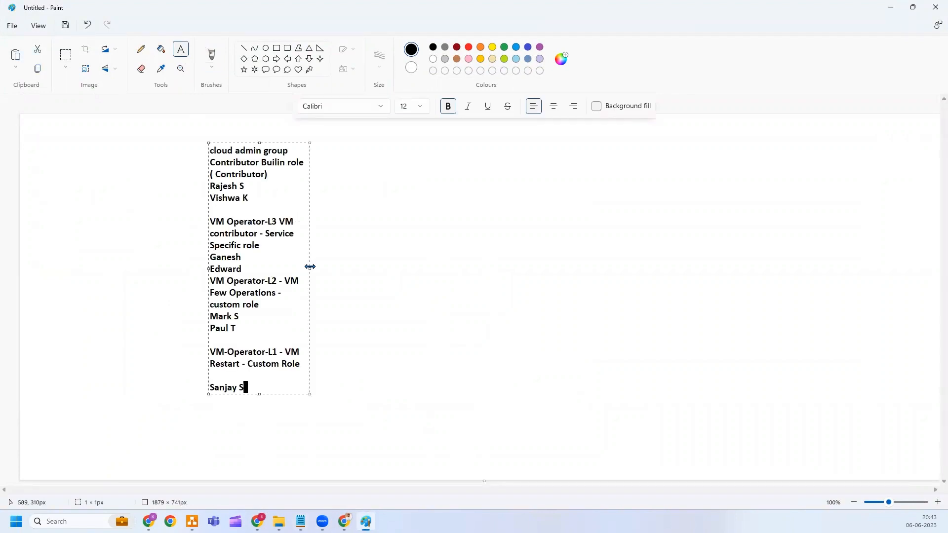
pyautogui.moveTo(310, 266); pyautogui.dragTo(658, 255)
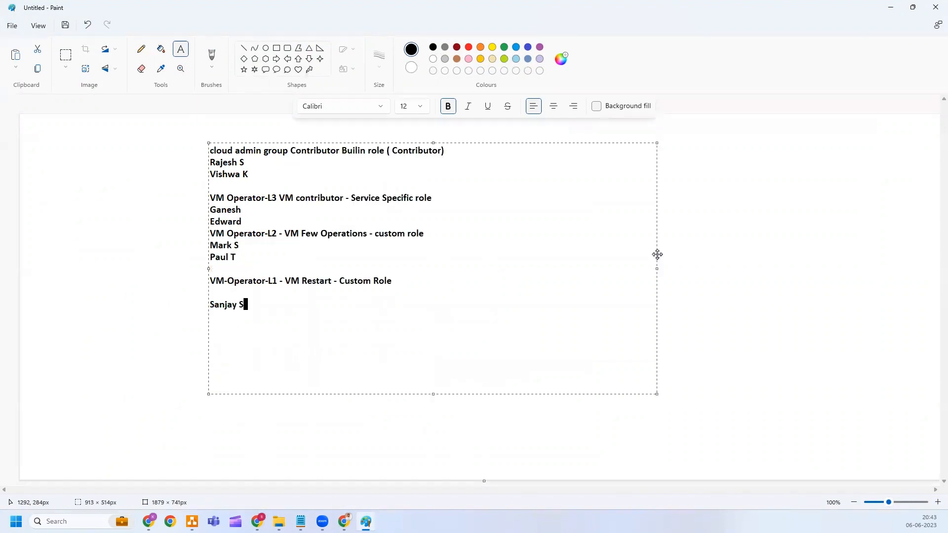
# Review the cloud admin group line, its members and the VM Operator-L3 heading by selecting their words.
pyautogui.click(451, 152)
pyautogui.moveTo(289, 150); pyautogui.dragTo(215, 151)
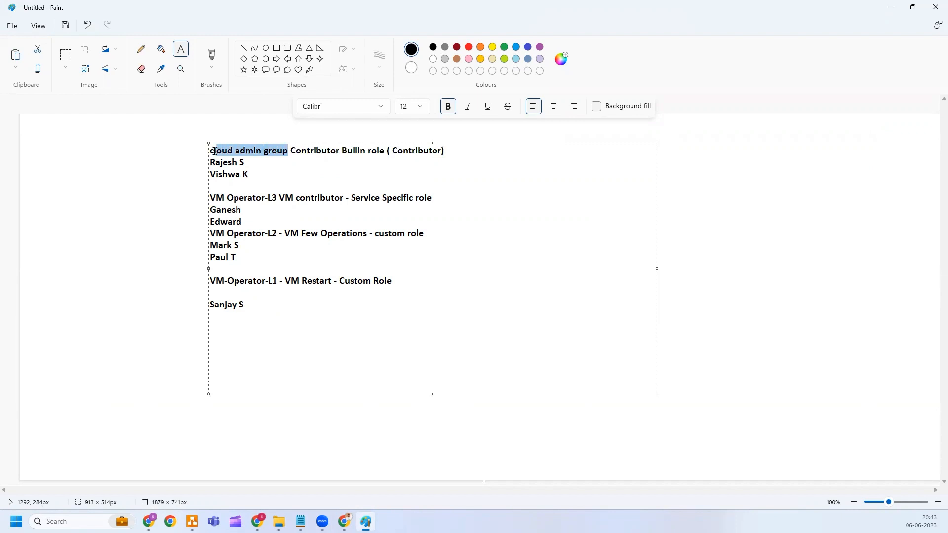
pyautogui.doubleClick(311, 155)
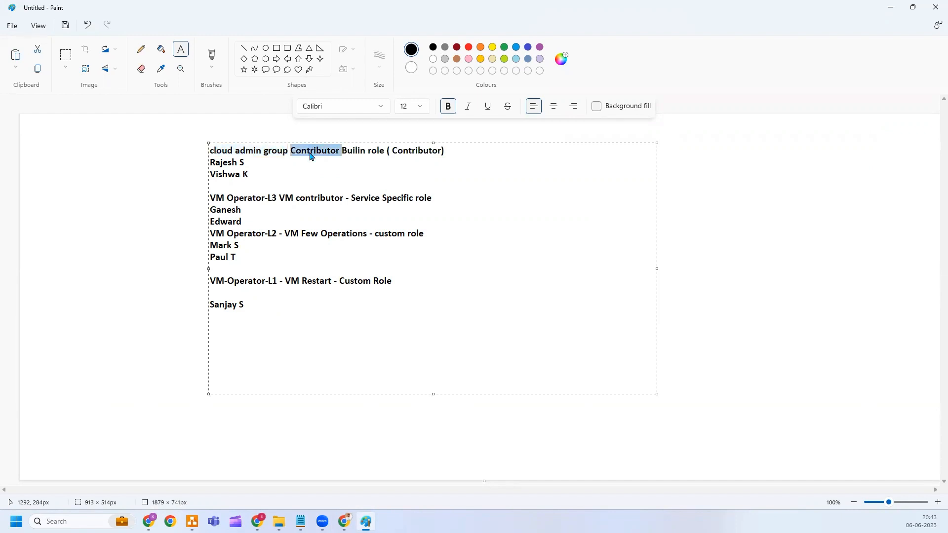
pyautogui.click(366, 154)
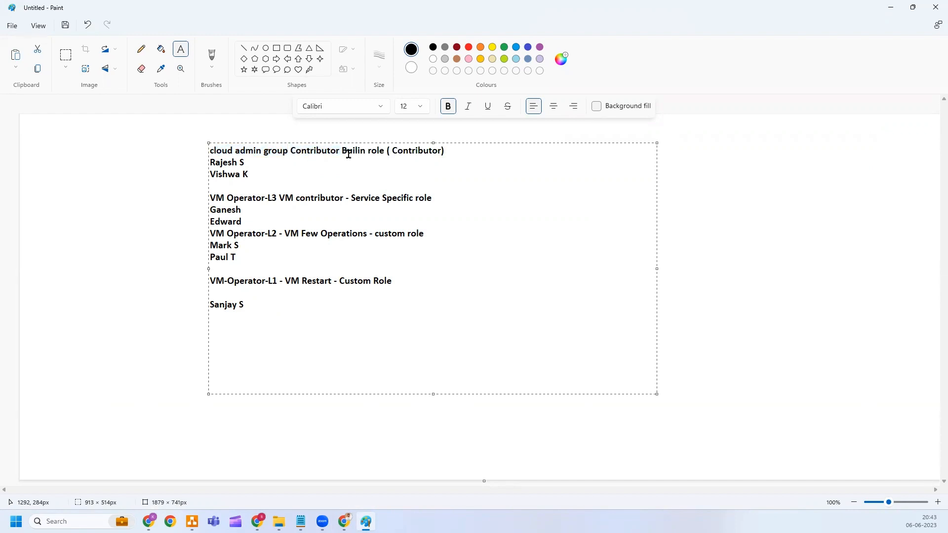
pyautogui.moveTo(342, 154); pyautogui.dragTo(381, 155)
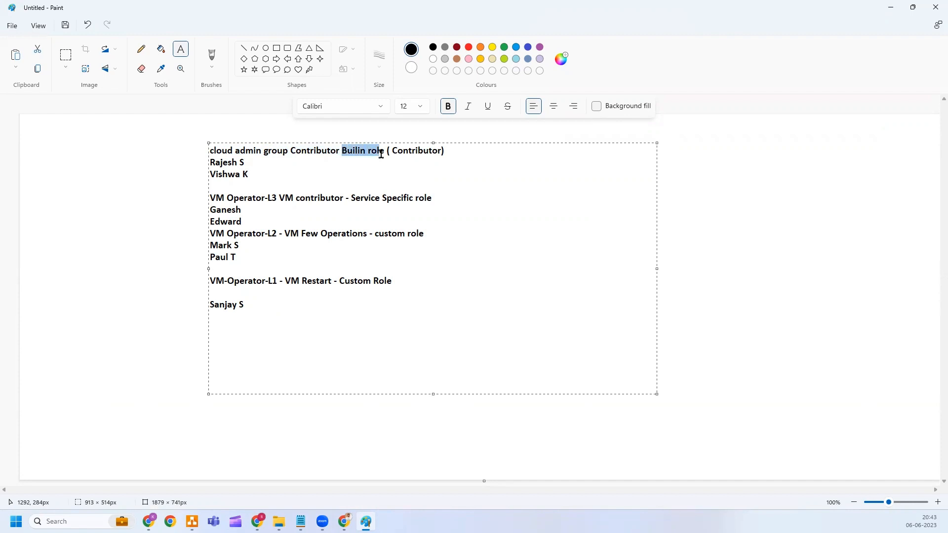
pyautogui.click(407, 151)
pyautogui.moveTo(250, 174); pyautogui.dragTo(212, 164)
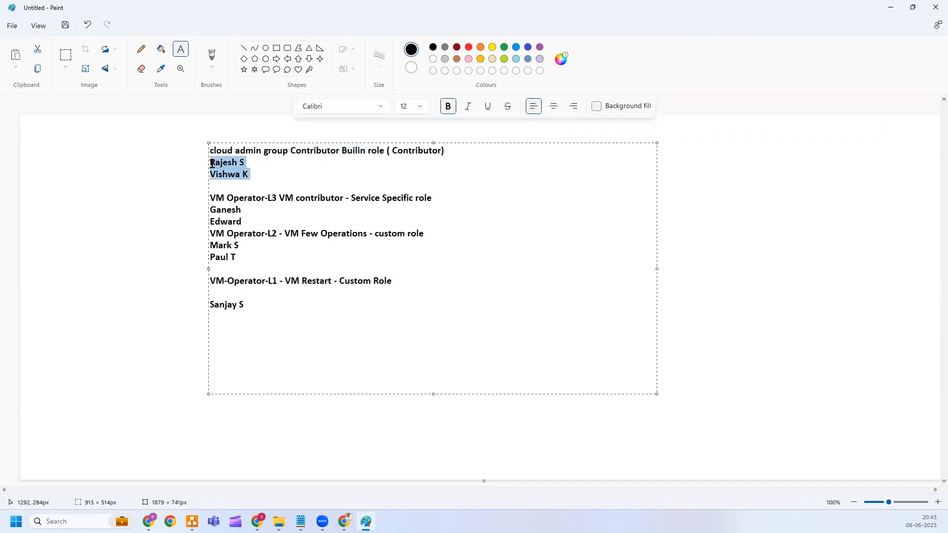
pyautogui.click(250, 174)
pyautogui.moveTo(250, 174); pyautogui.dragTo(212, 161)
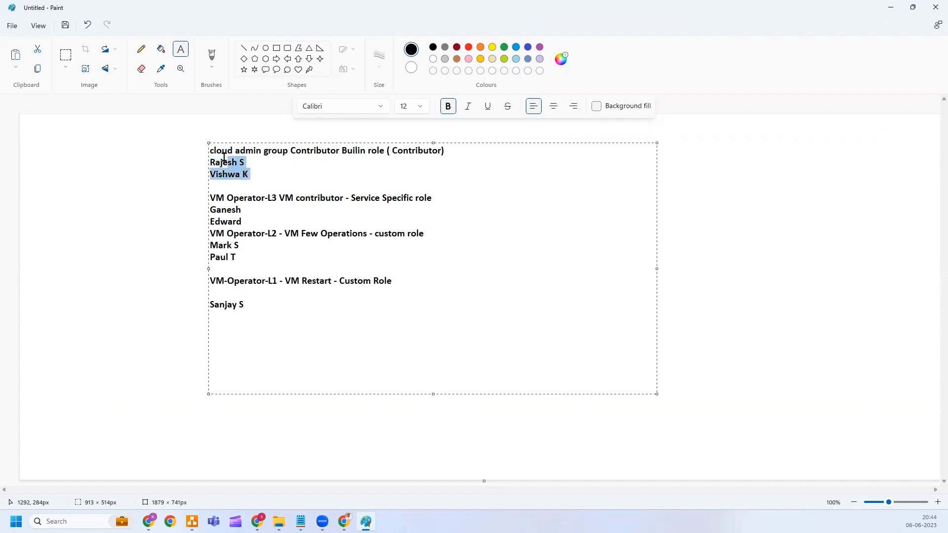
pyautogui.click(238, 197)
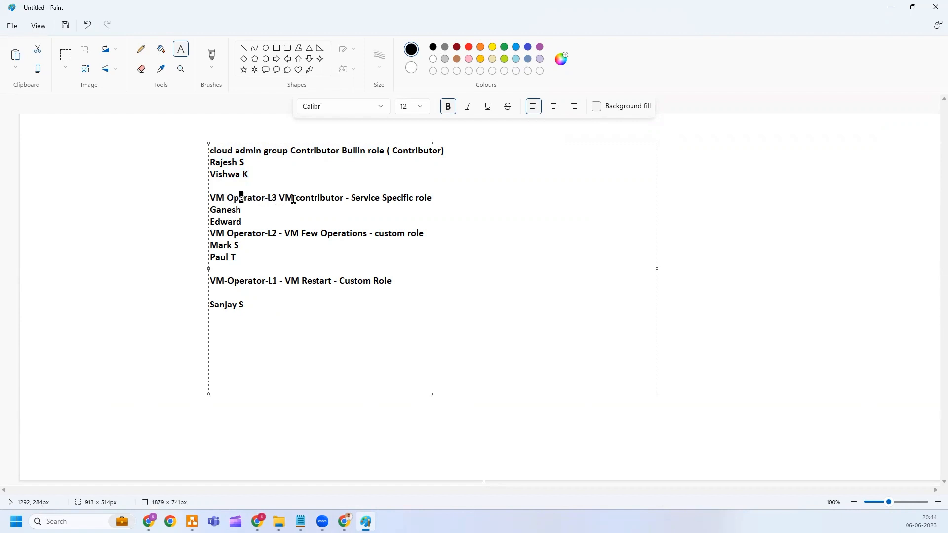
pyautogui.moveTo(285, 197); pyautogui.dragTo(340, 198)
pyautogui.press('Down')
# Check the VM Operator-L2 and VM-Operator-L1 headings and their members in the notes.
pyautogui.moveTo(215, 233); pyautogui.dragTo(276, 237)
pyautogui.click(302, 234)
pyautogui.moveTo(380, 240); pyautogui.dragTo(423, 237)
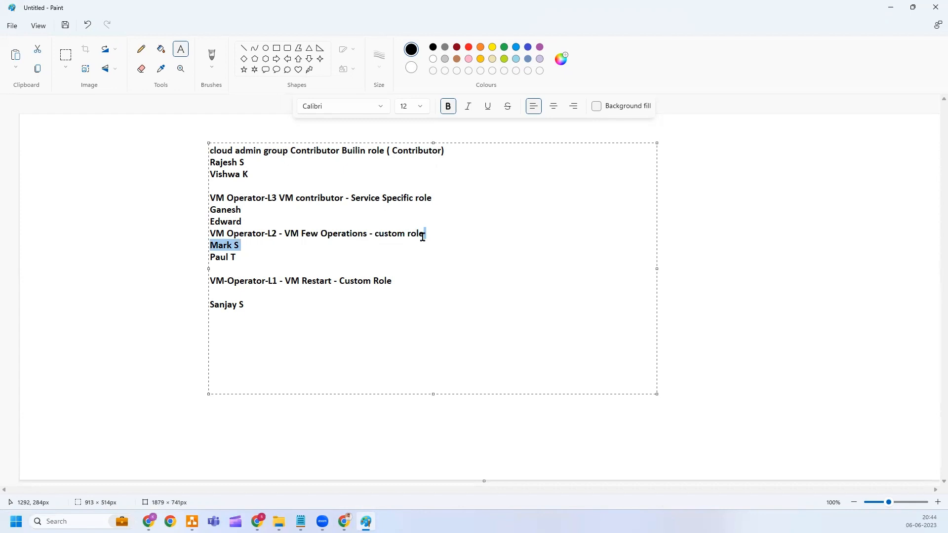
pyautogui.click(306, 251)
pyautogui.moveTo(268, 255); pyautogui.dragTo(210, 242)
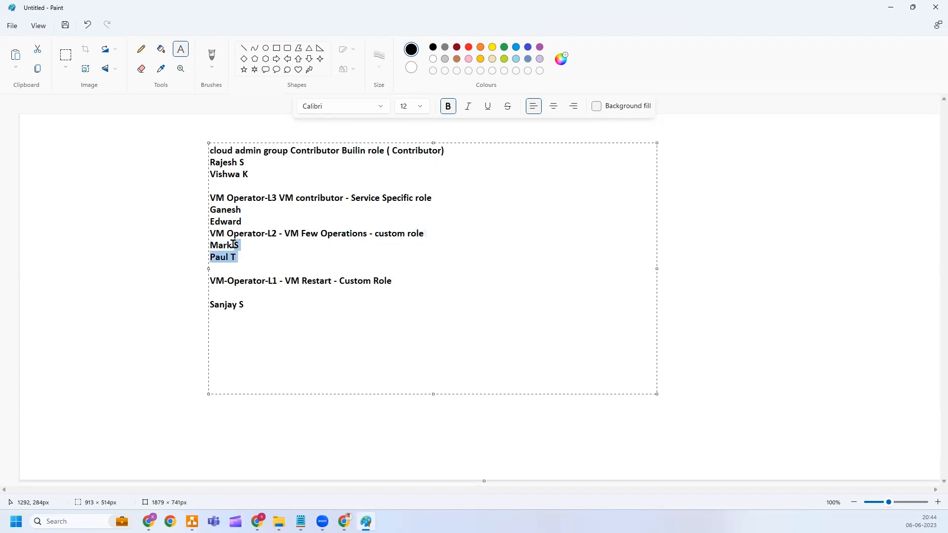
pyautogui.click(246, 275)
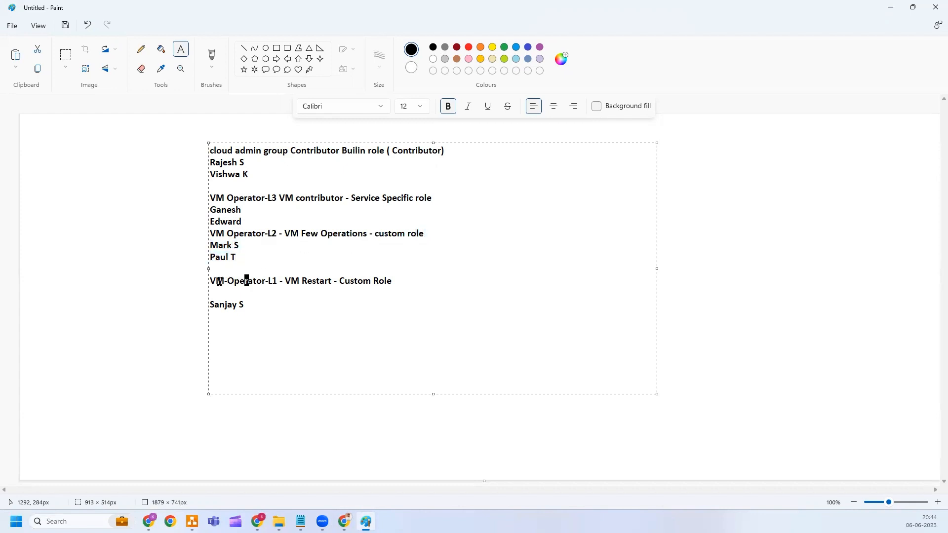
pyautogui.moveTo(215, 280); pyautogui.dragTo(276, 282)
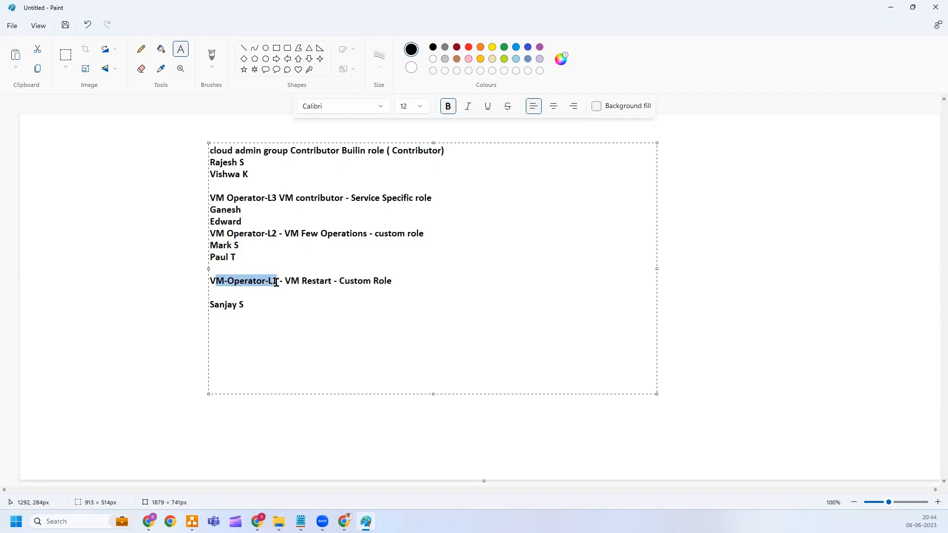
pyautogui.click(277, 283)
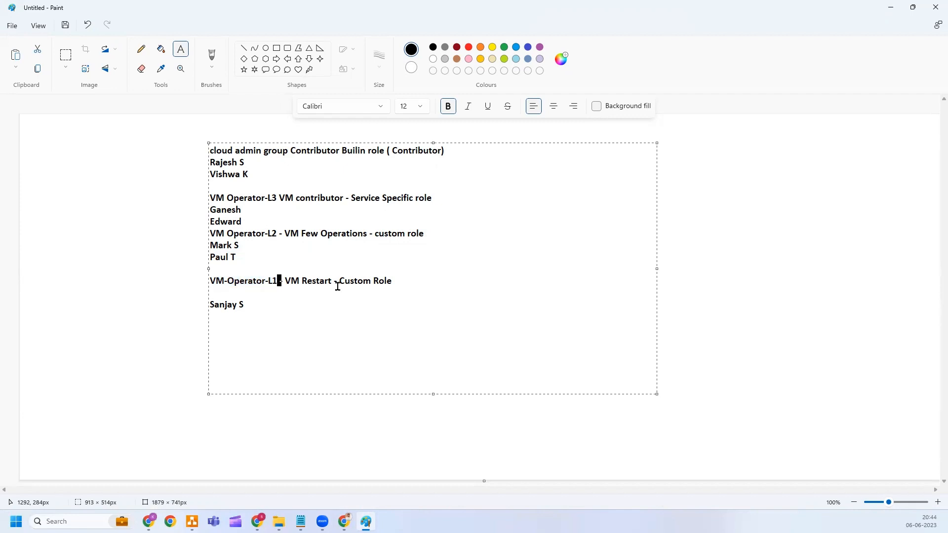
pyautogui.hotkey('shift', 'Right')
pyautogui.moveTo(291, 281); pyautogui.dragTo(335, 282)
pyautogui.click(375, 282)
# Delete the blank line above the last L1 member, commit the text, and return to the Azure portal.
pyautogui.click(262, 303)
pyautogui.click(255, 296)
pyautogui.press('Delete')
pyautogui.click(255, 295)
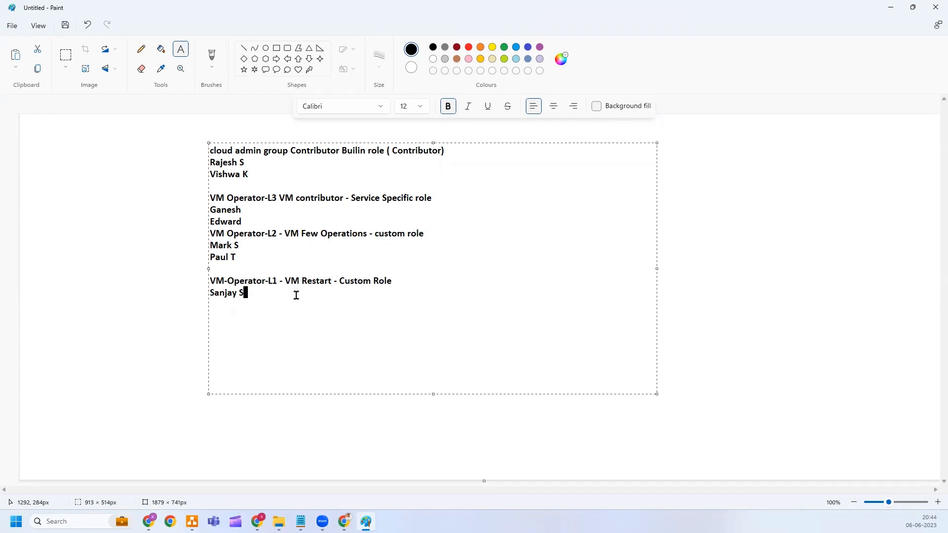
pyautogui.click(262, 236)
pyautogui.click(251, 406)
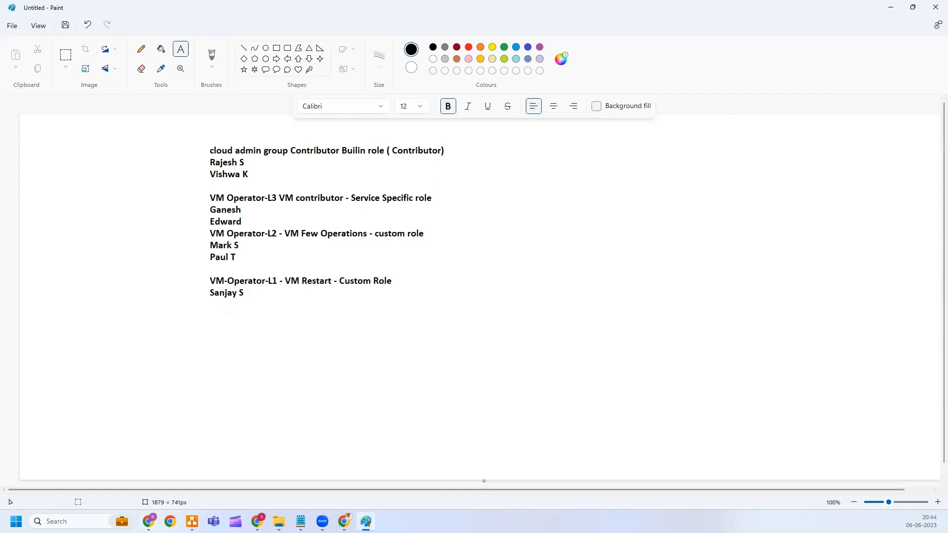
pyautogui.moveTo(153, 516)
pyautogui.click(148, 471)
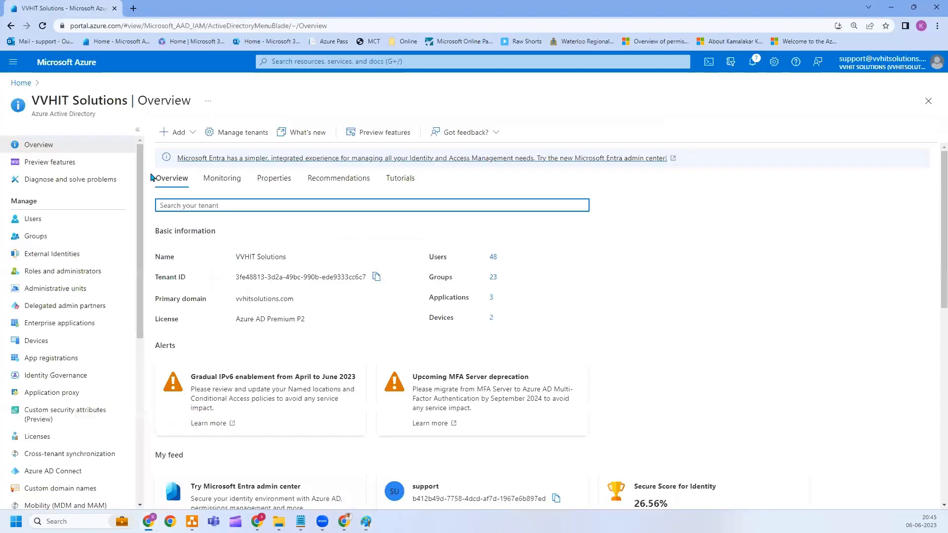
# Start a new internal user from Users, entering the user's principal name and display name.
pyautogui.click(34, 217)
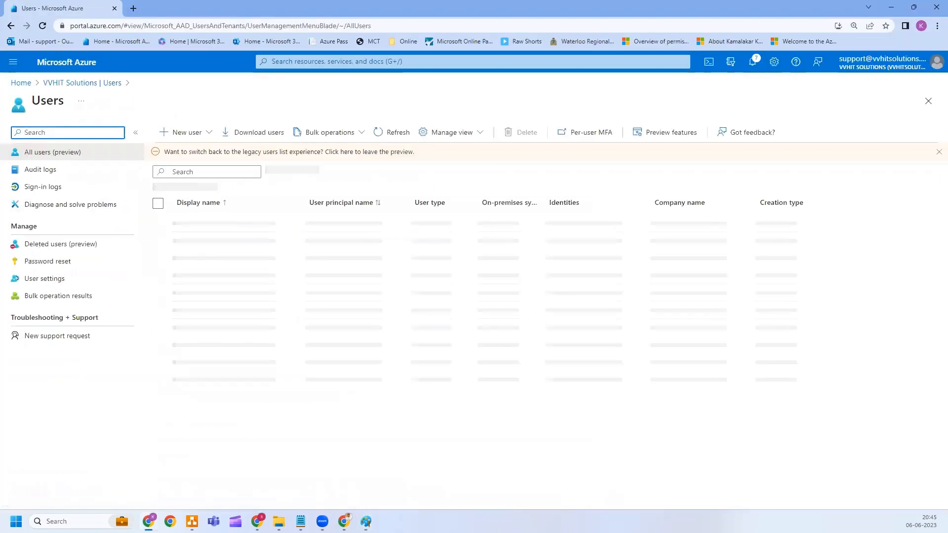
pyautogui.click(185, 133)
pyautogui.click(193, 159)
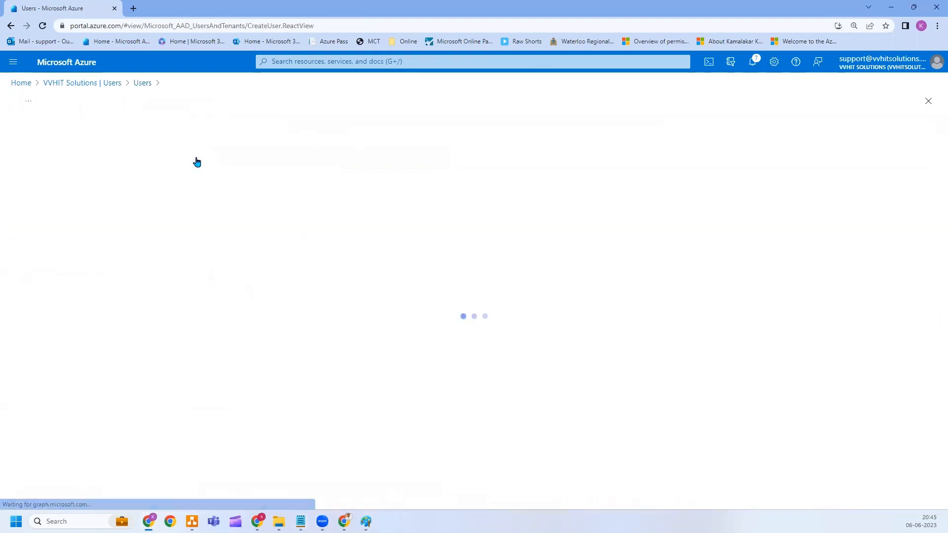
pyautogui.click(169, 201)
pyautogui.write('R')
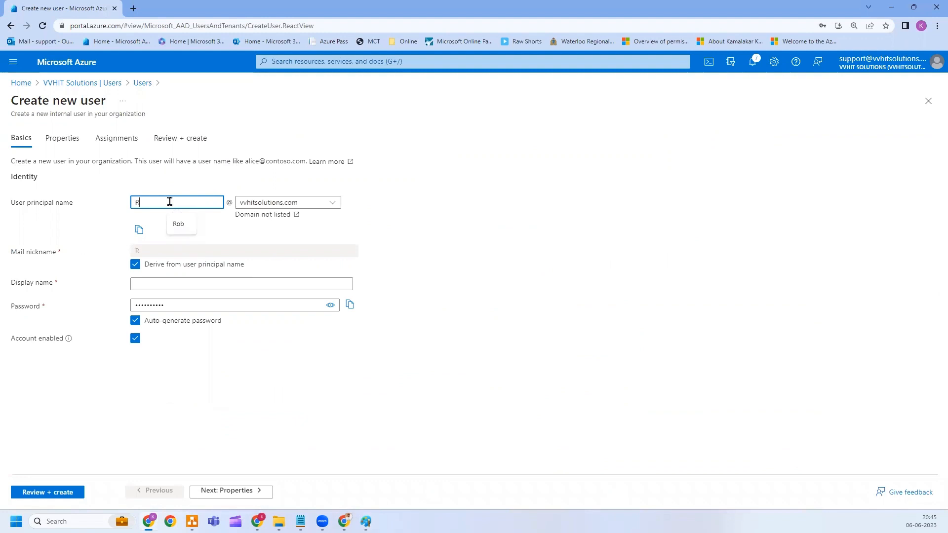
pyautogui.write('ajesh S')
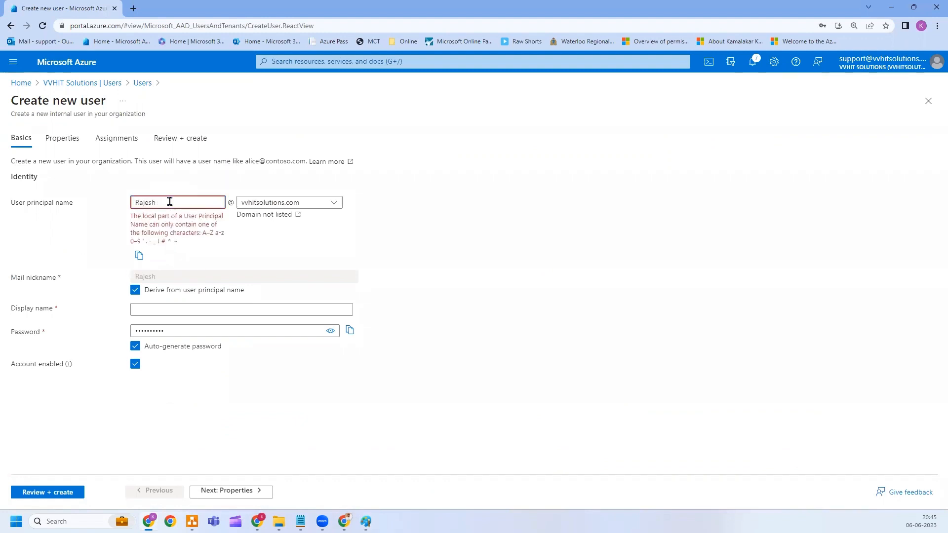
pyautogui.press('BackSpace')
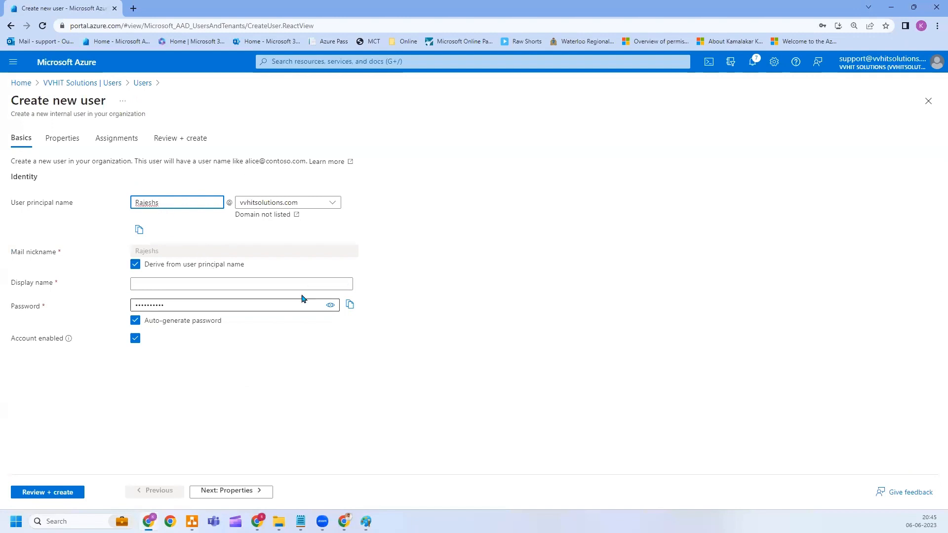
pyautogui.click(286, 284)
pyautogui.write('Raje')
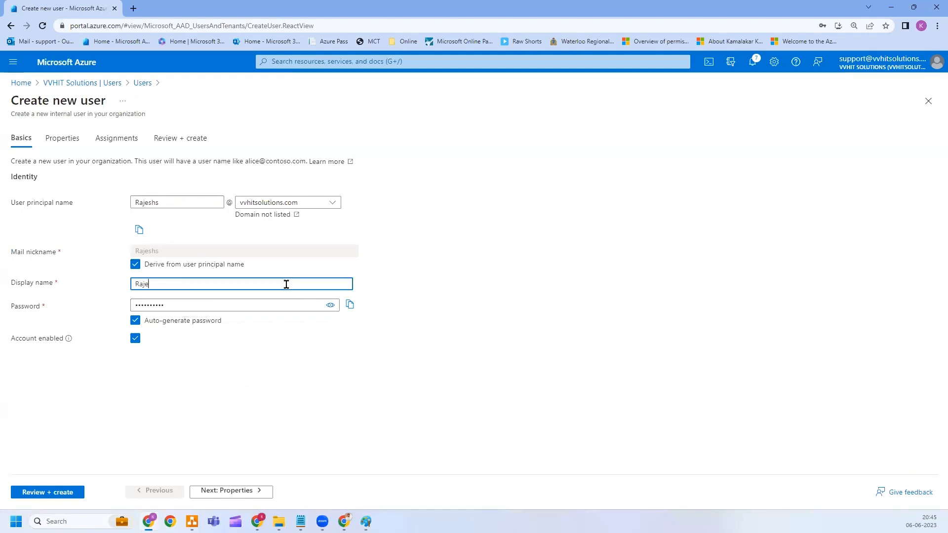
pyautogui.write('sh S')
pyautogui.click(350, 305)
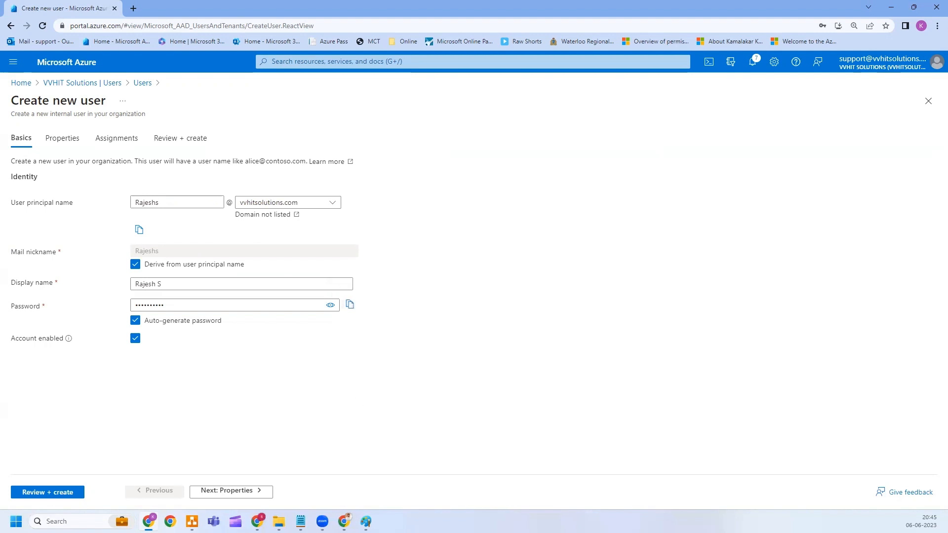
# Save the auto-generated password to notes and continue to the Properties page.
pyautogui.click(300, 521)
pyautogui.click(138, 232)
pyautogui.hotkey('alt', 'Tab')
pyautogui.click(226, 491)
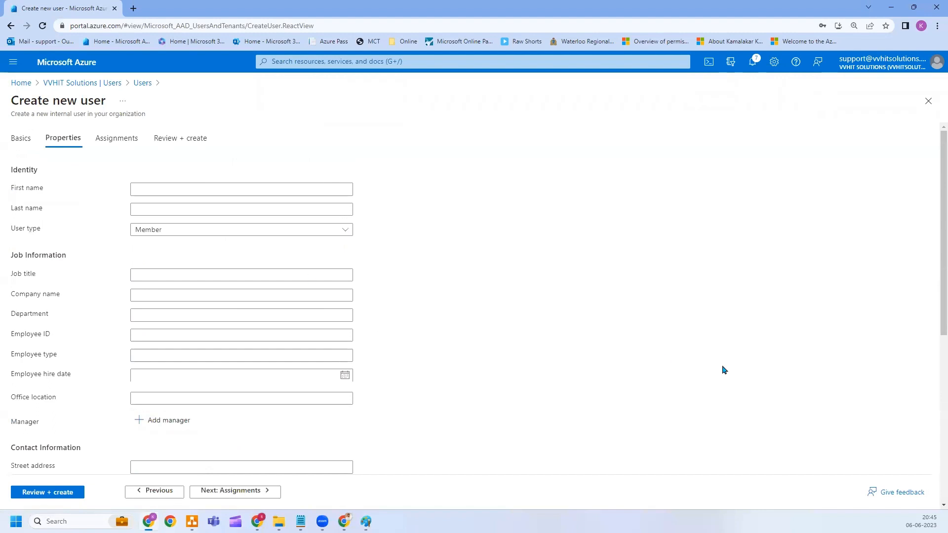
# Enter the user's first and last name and the job title Sr Consultant.
pyautogui.click(240, 189)
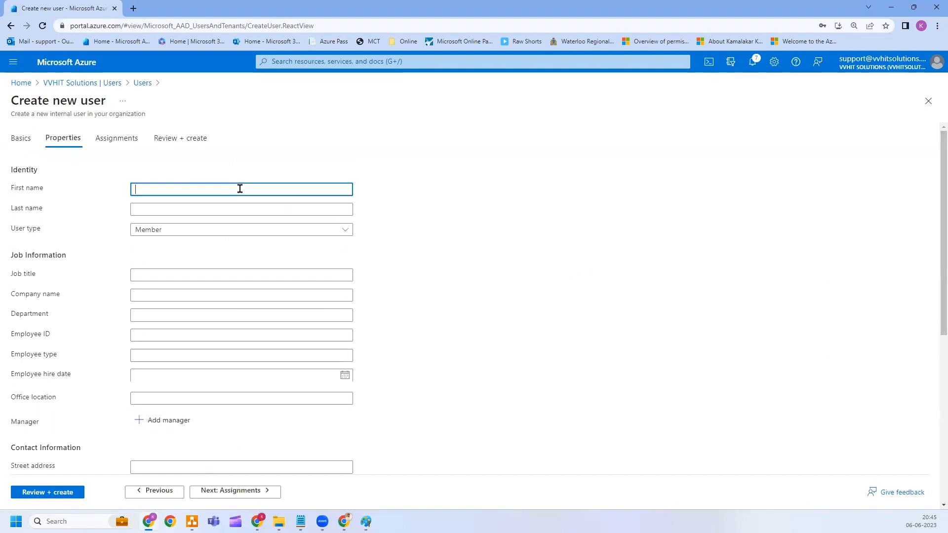
pyautogui.write('Rajesh')
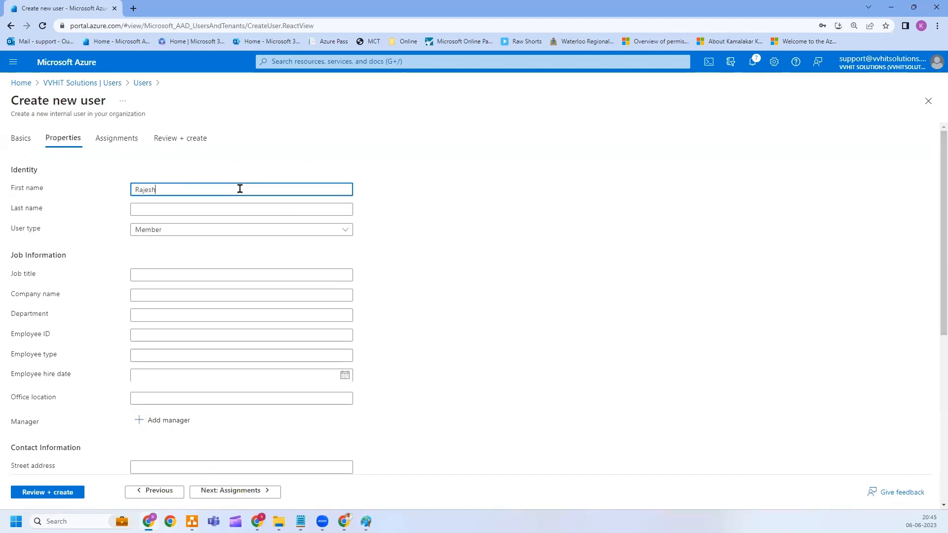
pyautogui.press('Tab')
pyautogui.write('S')
pyautogui.press('Tab')
pyautogui.press('Tab')
pyautogui.press('Tab')
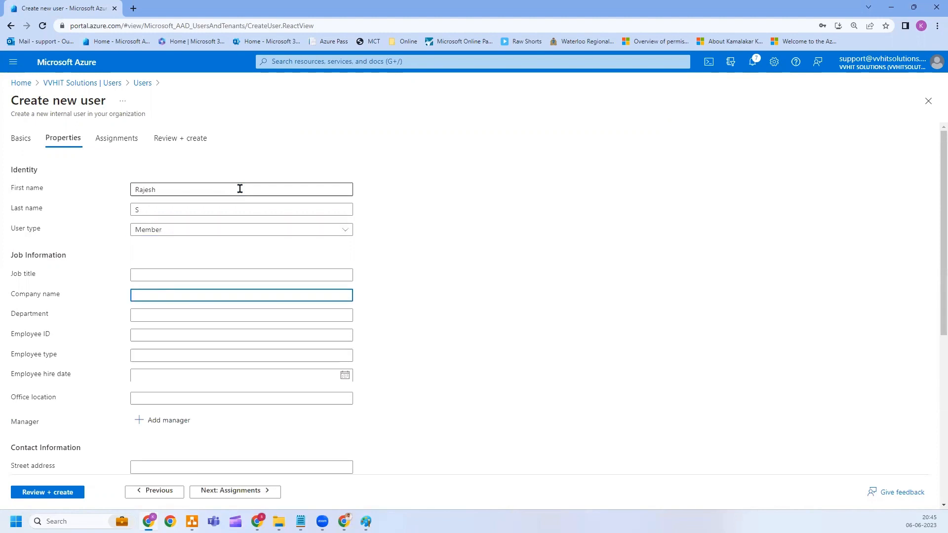
pyautogui.hotkey('shift', 'Tab')
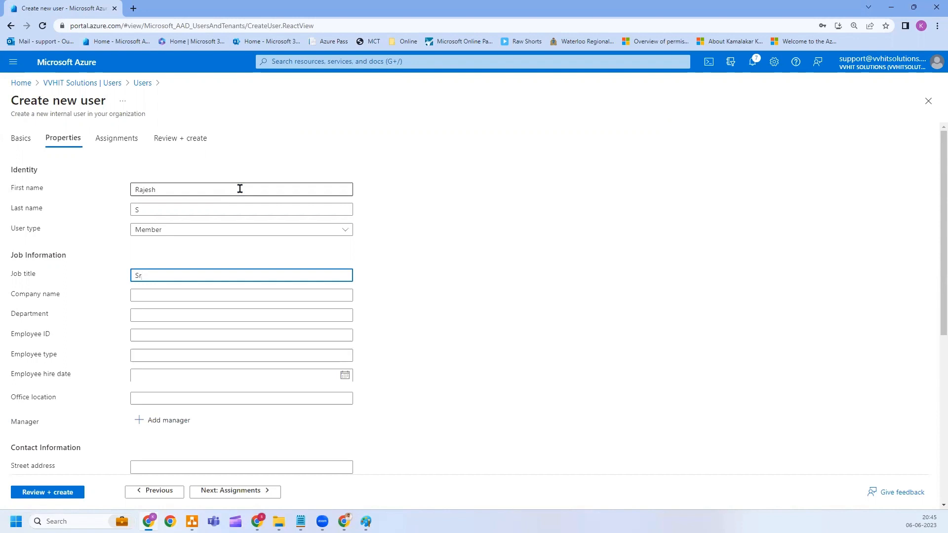
pyautogui.write('Sr Consultant')
pyautogui.press('Tab')
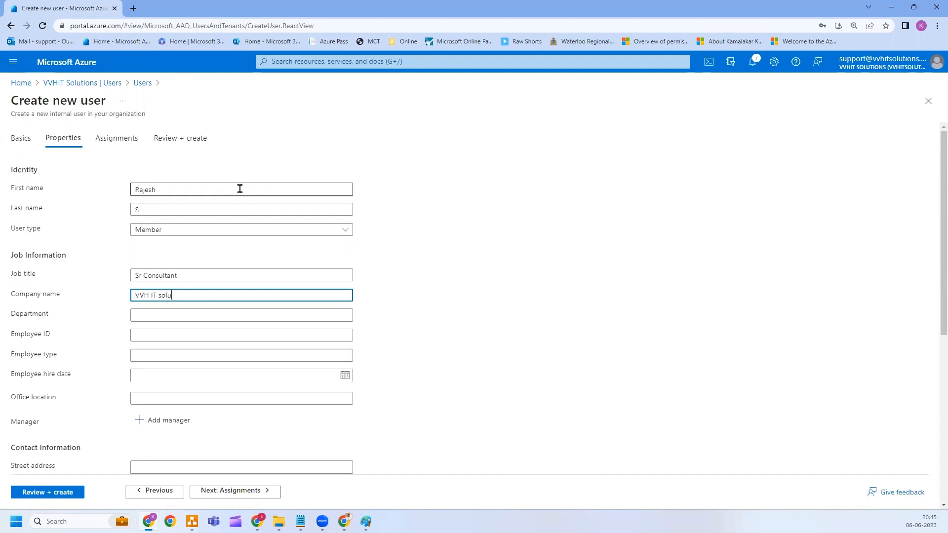
# Fill company, department and employee ID, set employee type Full Time and hire date Jun 05 2023.
pyautogui.write('s')
pyautogui.press('Tab')
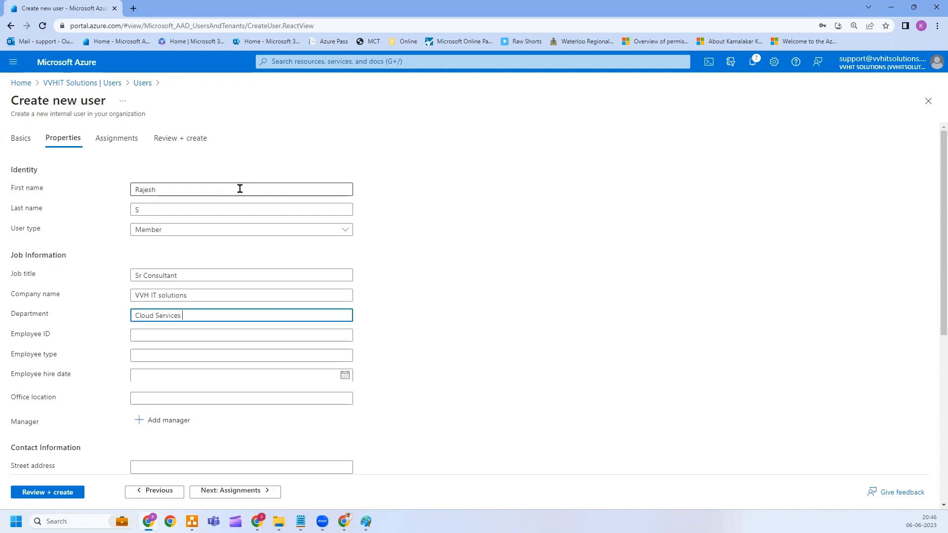
pyautogui.press('Tab')
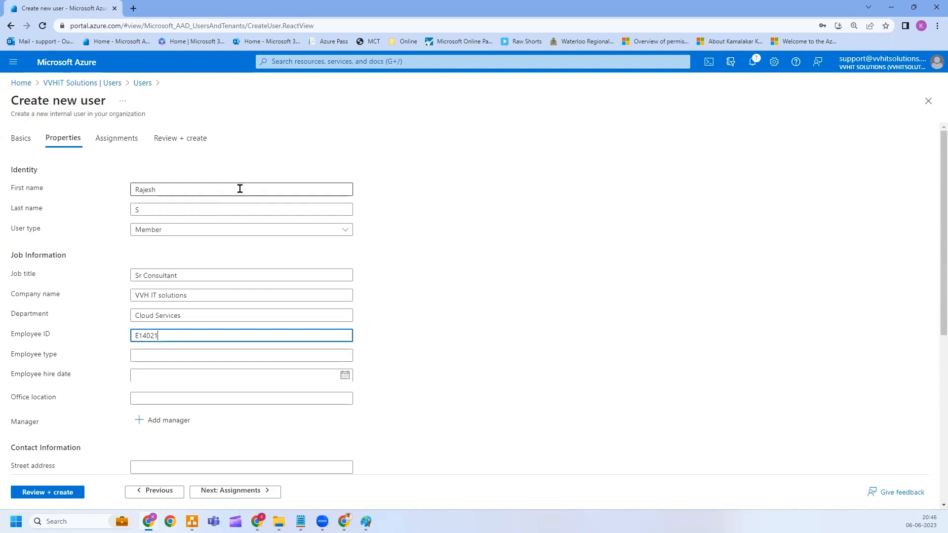
pyautogui.press('Tab')
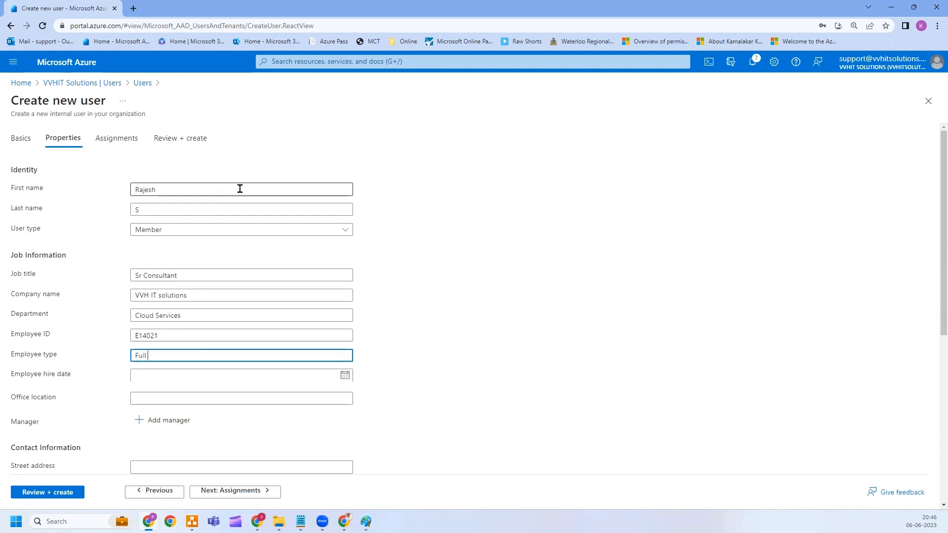
pyautogui.write('Full Time')
pyautogui.press('Tab')
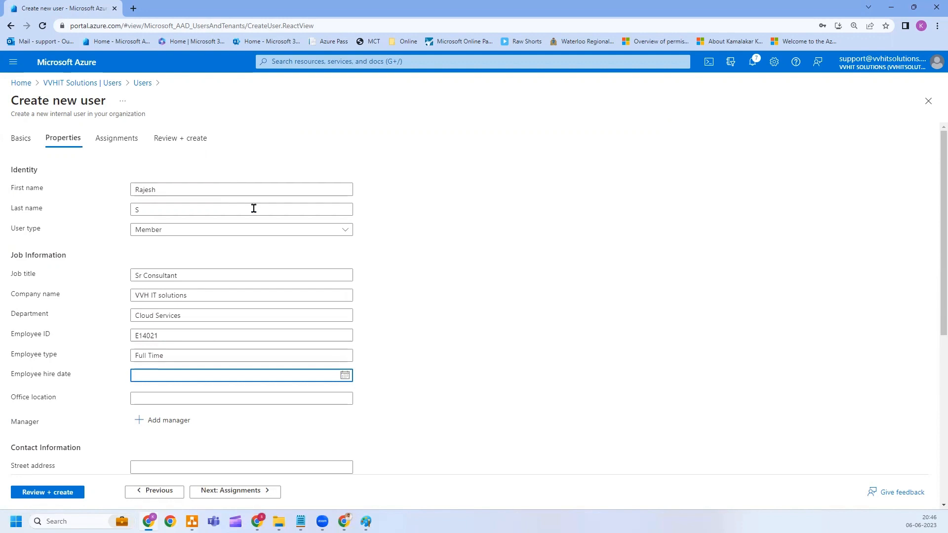
pyautogui.click(345, 377)
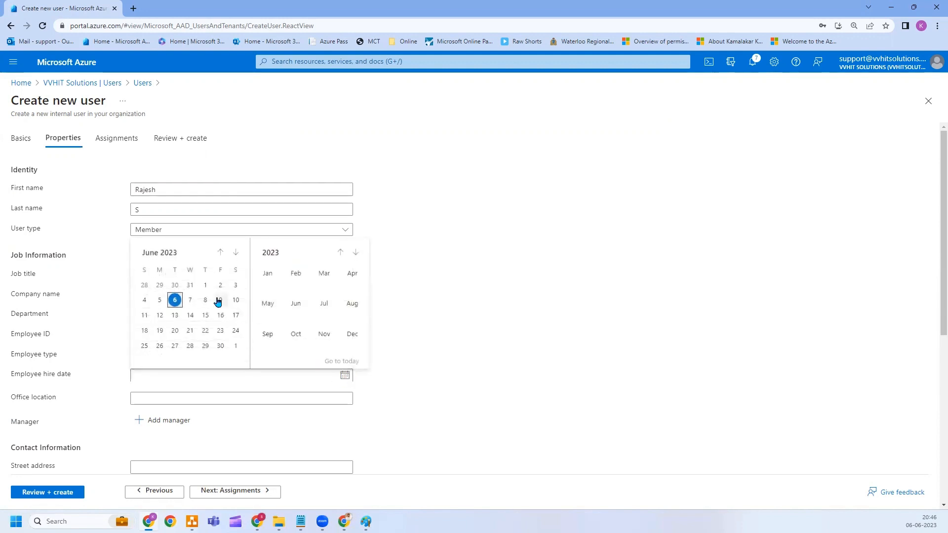
pyautogui.click(166, 302)
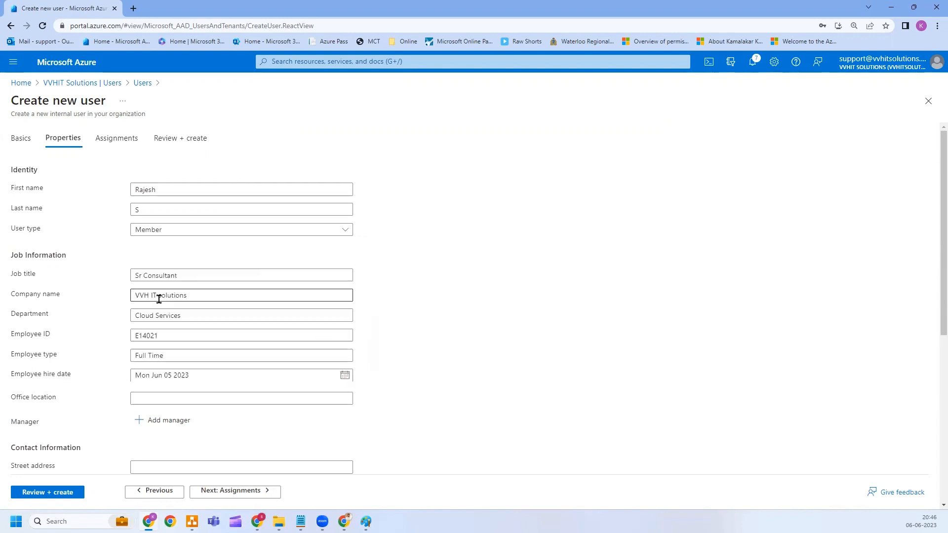
pyautogui.click(163, 395)
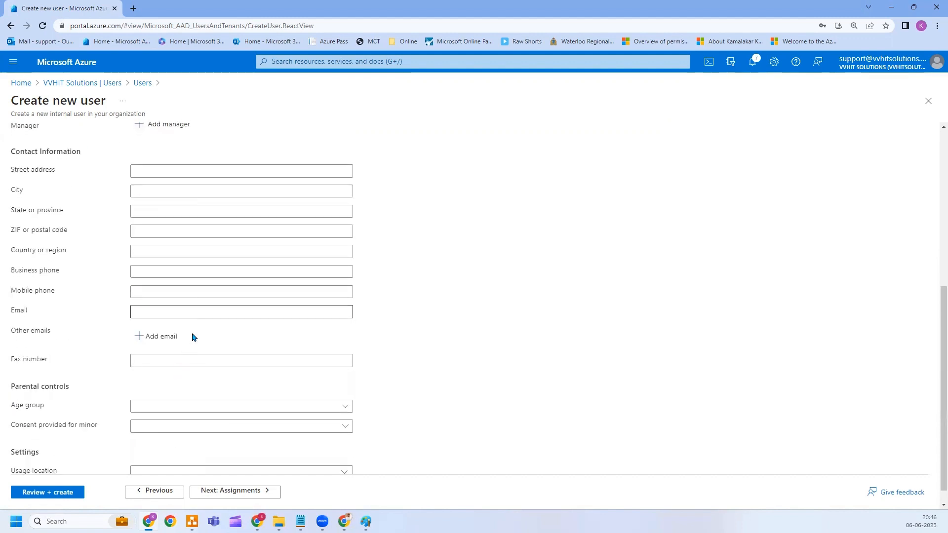
# Set usage location to India, then go through Assignments and Review + create to create the user.
pyautogui.scroll(-1, 178, 395)
pyautogui.click(167, 451)
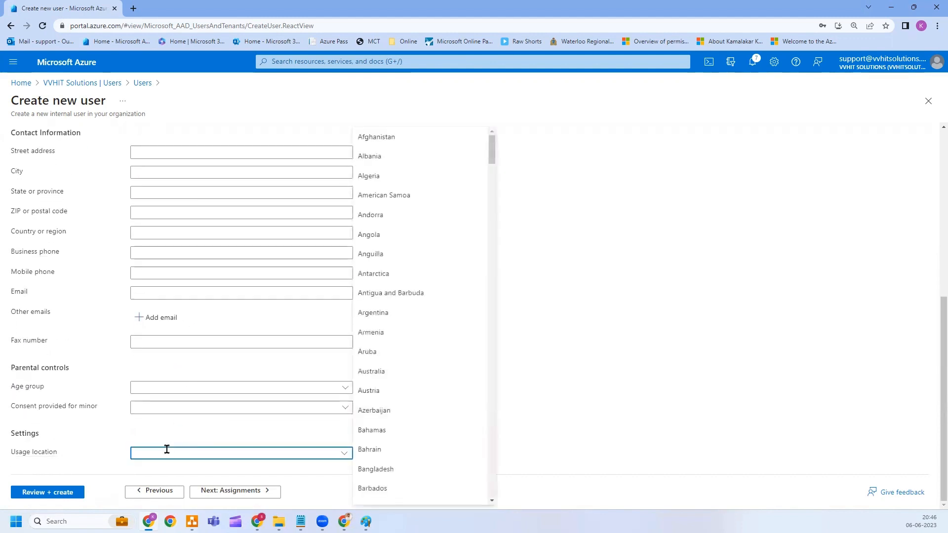
pyautogui.write('India')
pyautogui.press('Return')
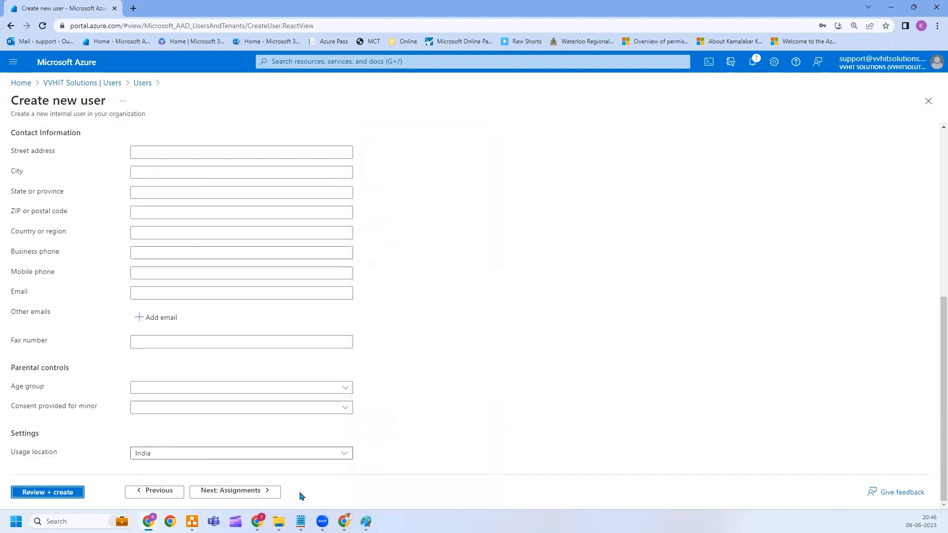
pyautogui.click(258, 490)
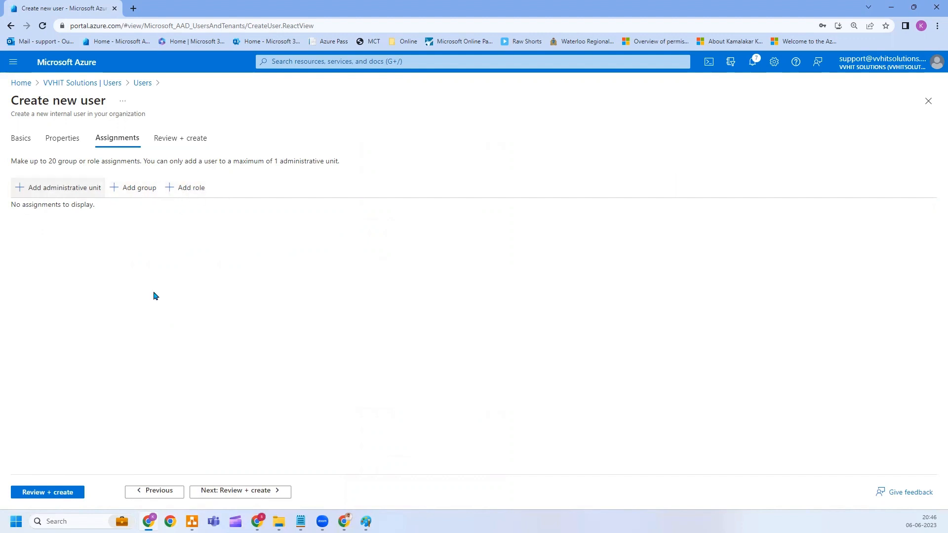
pyautogui.click(258, 492)
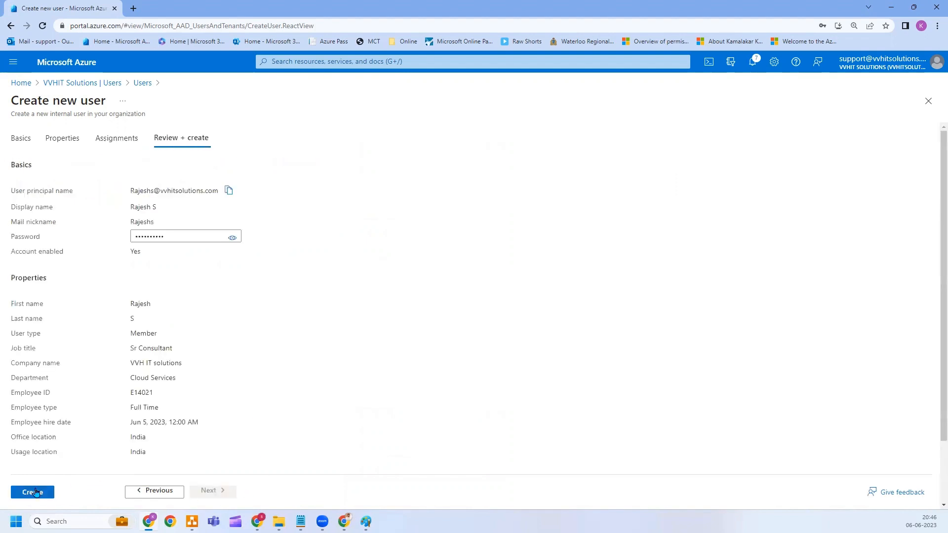
pyautogui.click(32, 492)
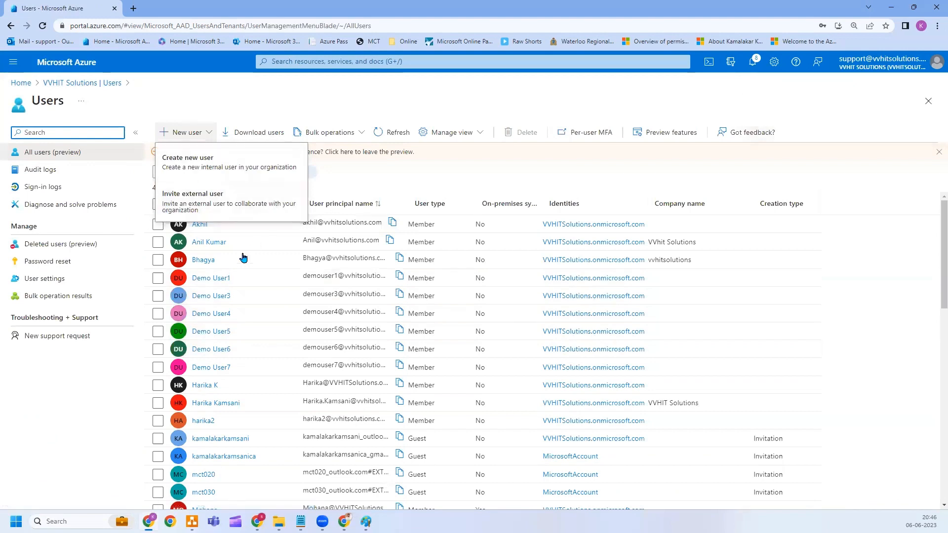
# Create a second member user on vvhitsolutions.com with a sign-in name and auto-generated password.
pyautogui.click(191, 135)
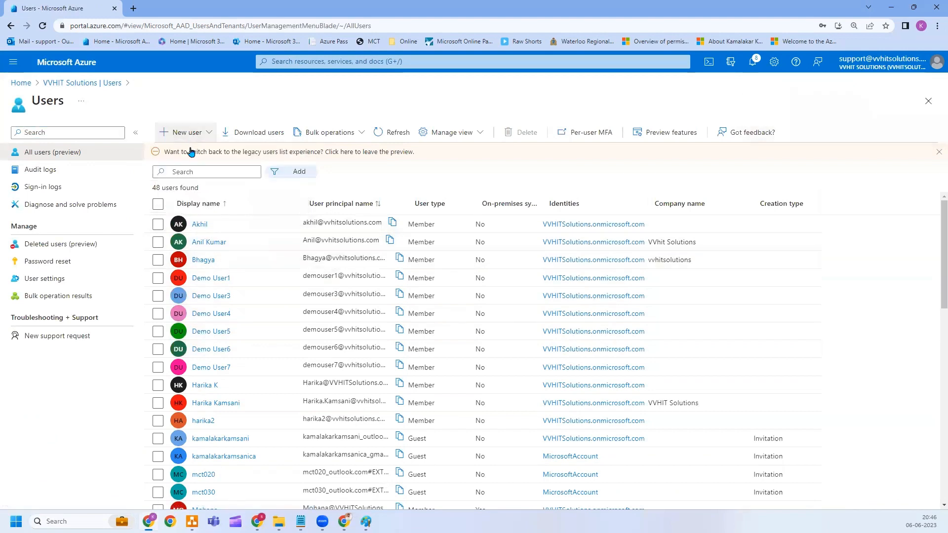
pyautogui.click(191, 134)
pyautogui.click(189, 163)
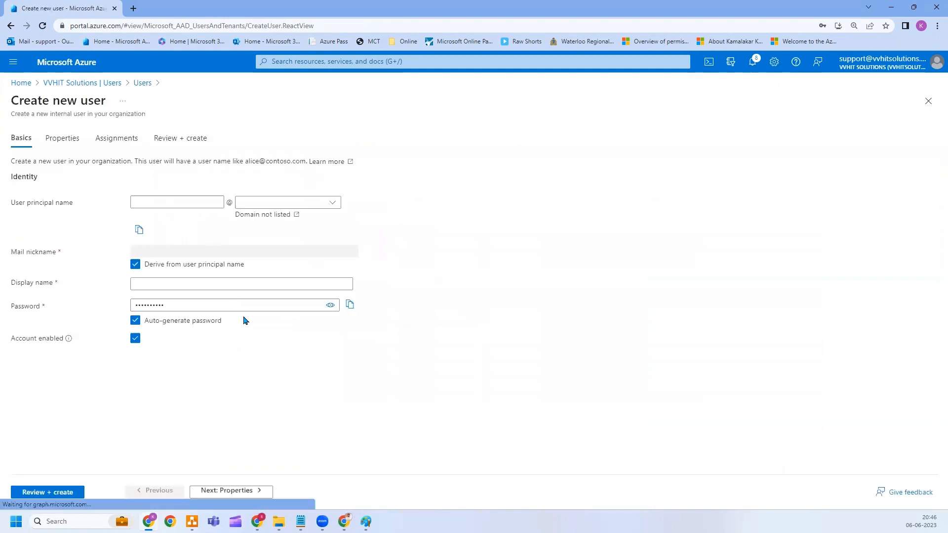
pyautogui.click(168, 202)
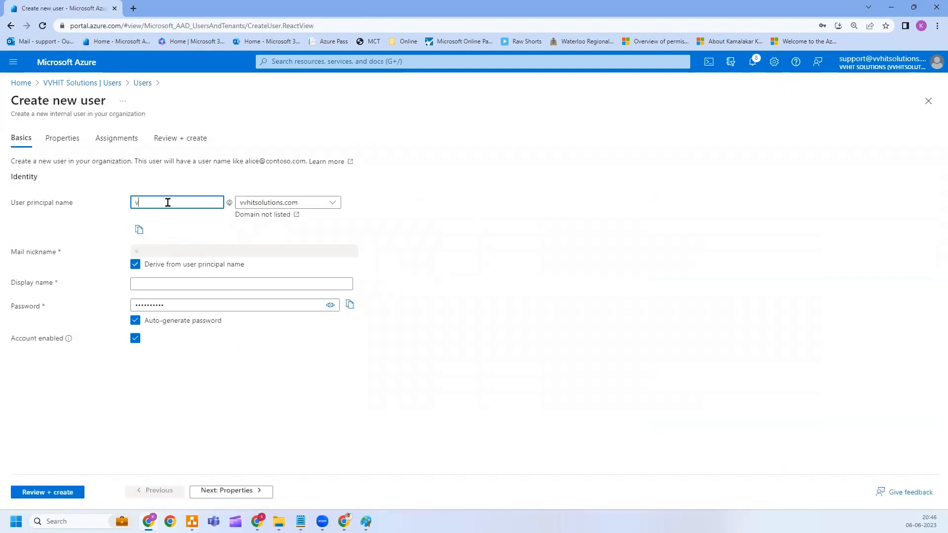
pyautogui.press('Tab')
pyautogui.press('Tab')
pyautogui.press('Tab')
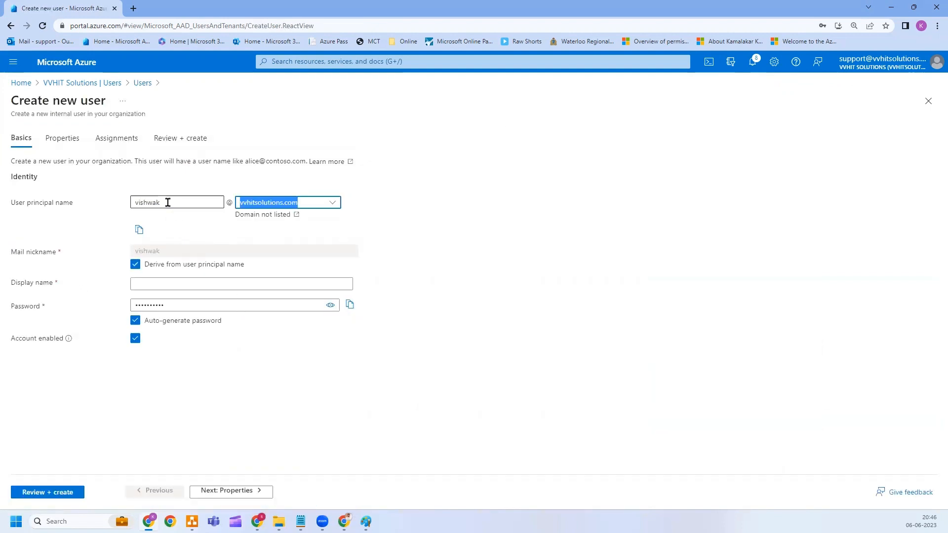
pyautogui.press('Tab')
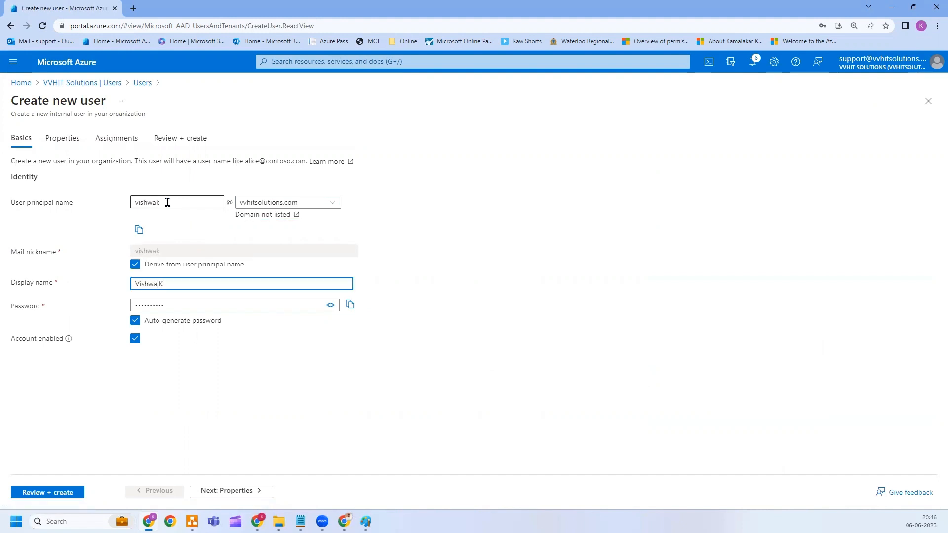
pyautogui.click(60, 493)
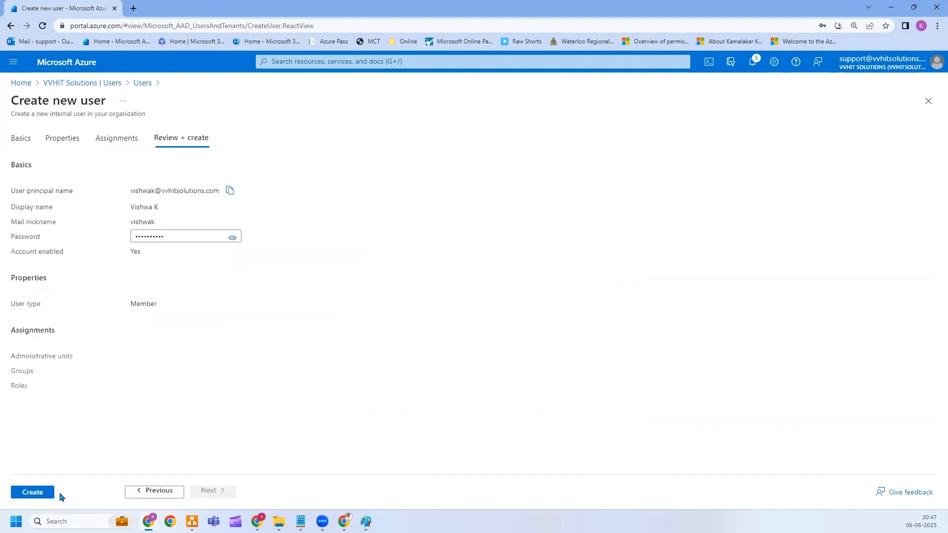
pyautogui.click(41, 492)
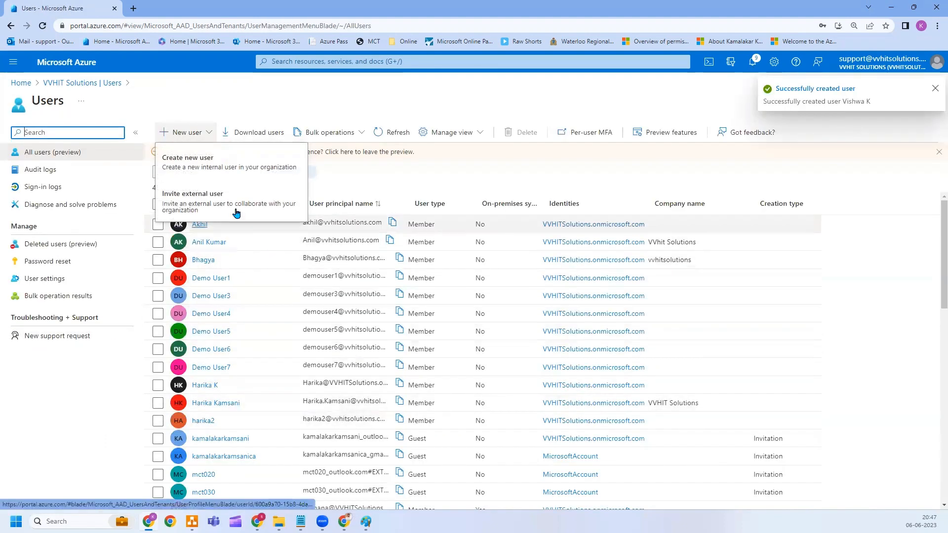
pyautogui.click(197, 139)
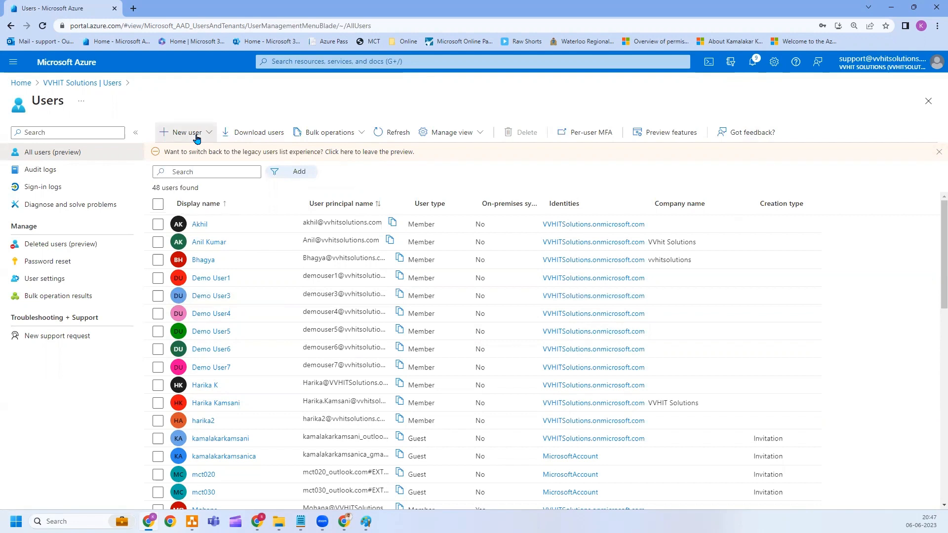
# Start another new user, entering and correcting its user principal name and display name.
pyautogui.click(196, 138)
pyautogui.click(200, 170)
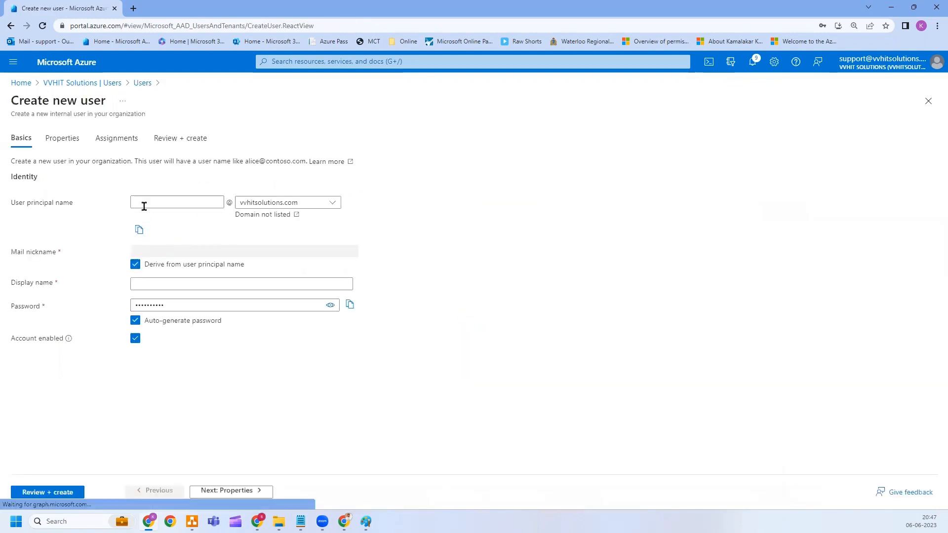
pyautogui.click(143, 206)
pyautogui.write('ganesh')
pyautogui.press('Tab')
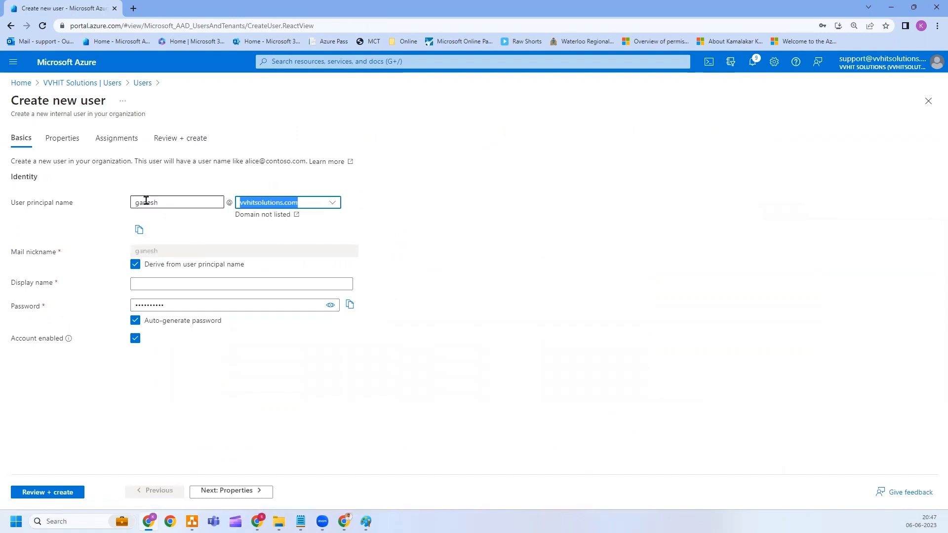
pyautogui.click(145, 201)
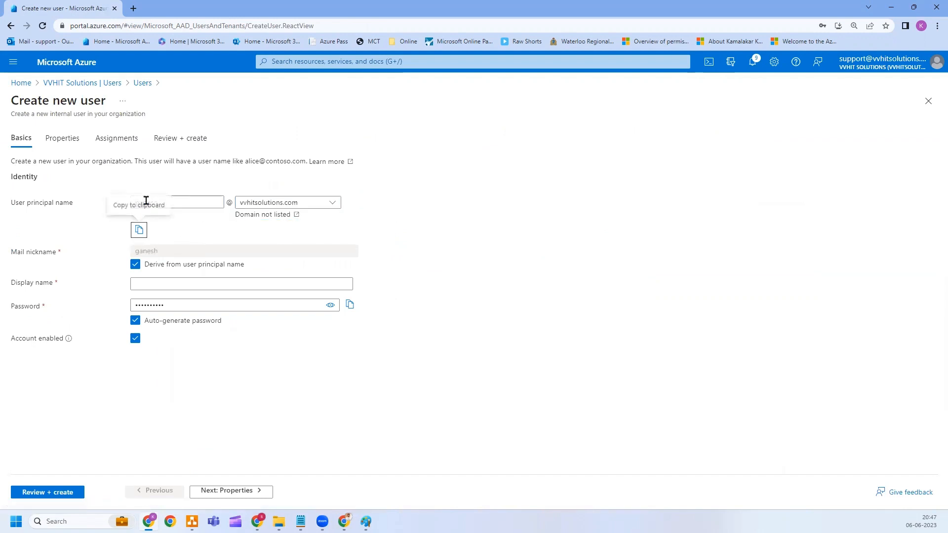
pyautogui.click(141, 203)
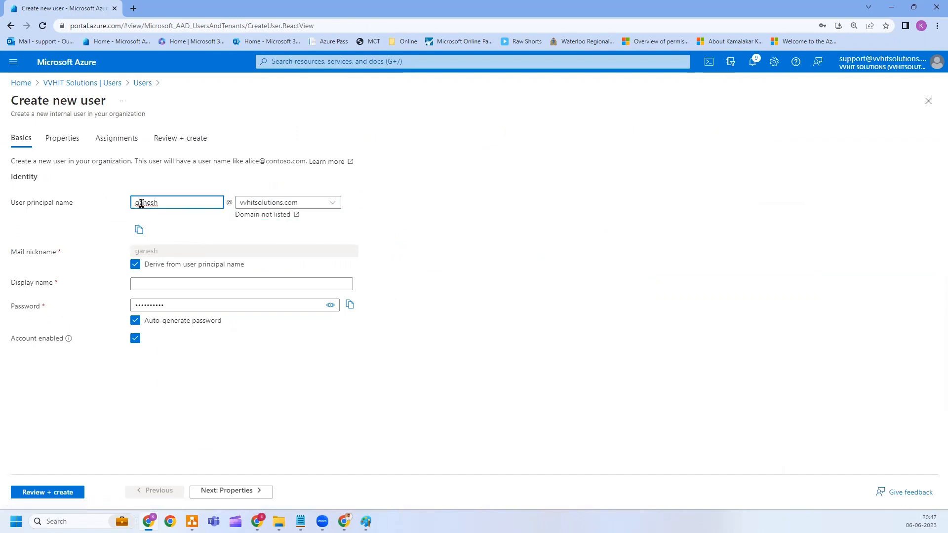
pyautogui.press('BackSpace')
pyautogui.press('BackSpace')
pyautogui.write('Ga')
pyautogui.click(178, 285)
pyautogui.write('Gane')
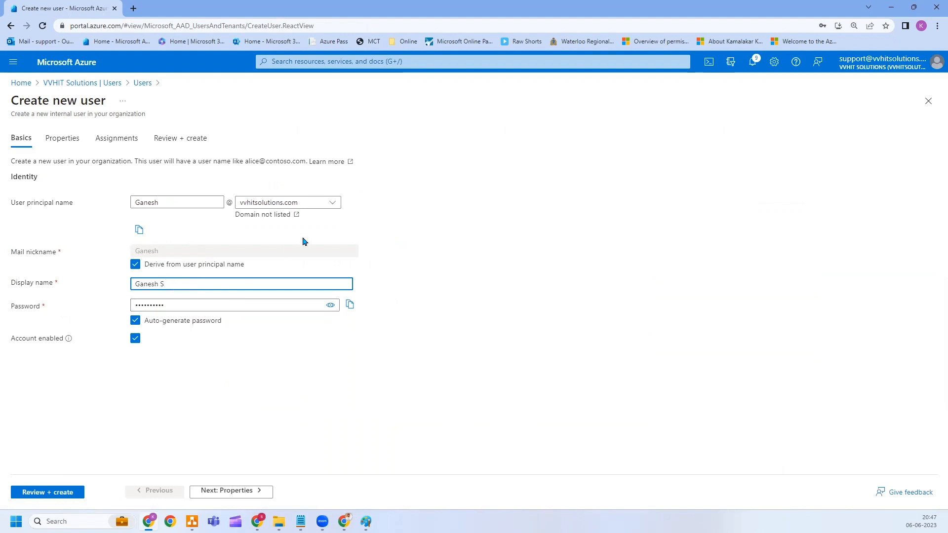
# Save the user principal name and generated password to Notepad, then create the user.
pyautogui.click(139, 231)
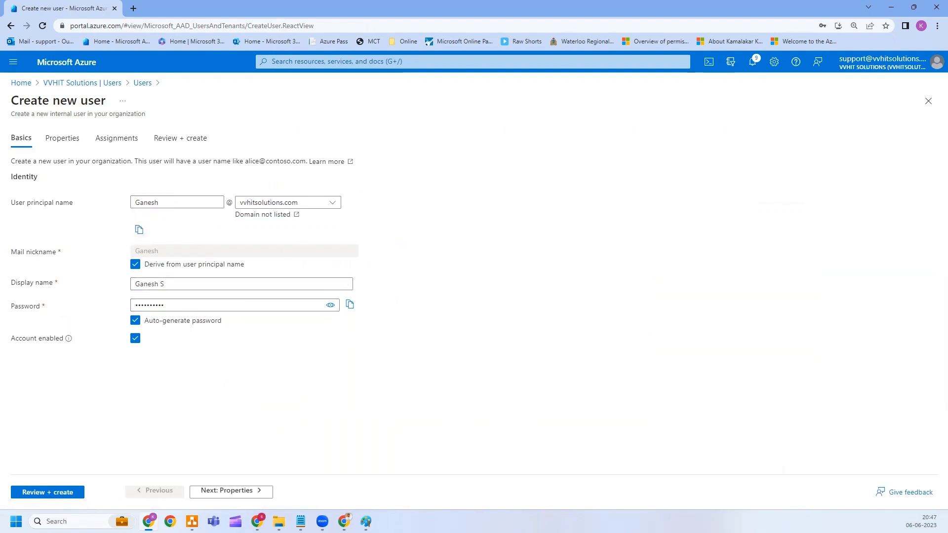
pyautogui.hotkey('alt', 'Tab')
pyautogui.click(349, 307)
pyautogui.hotkey('alt', 'Tab')
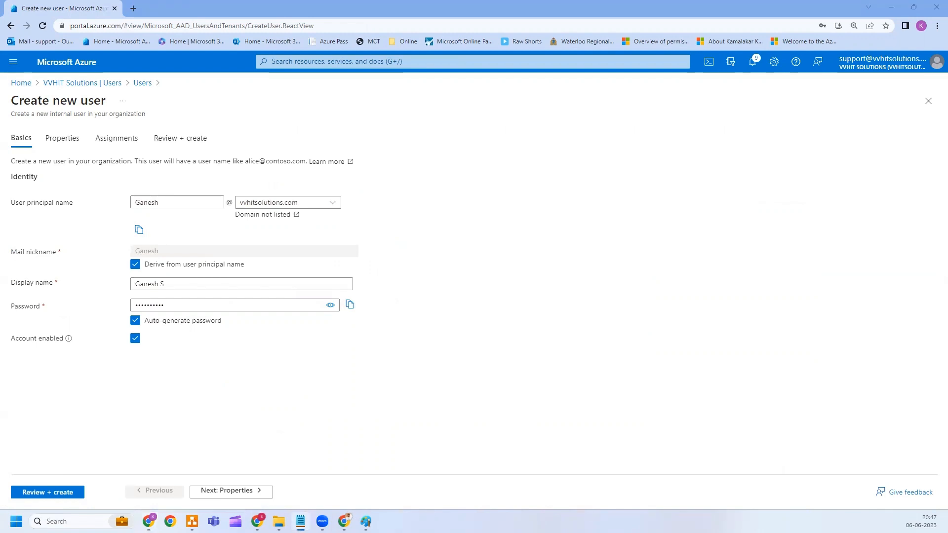
pyautogui.click(62, 492)
pyautogui.click(43, 494)
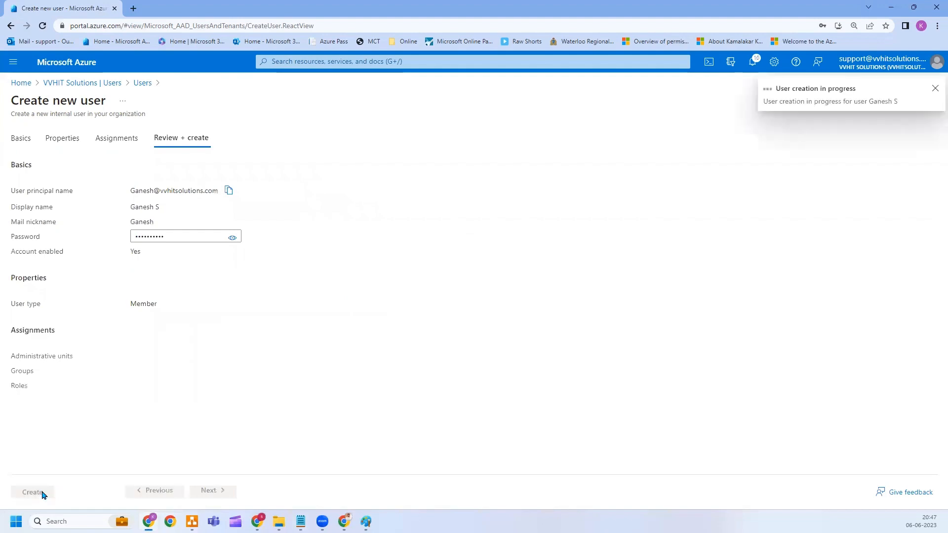
pyautogui.click(198, 131)
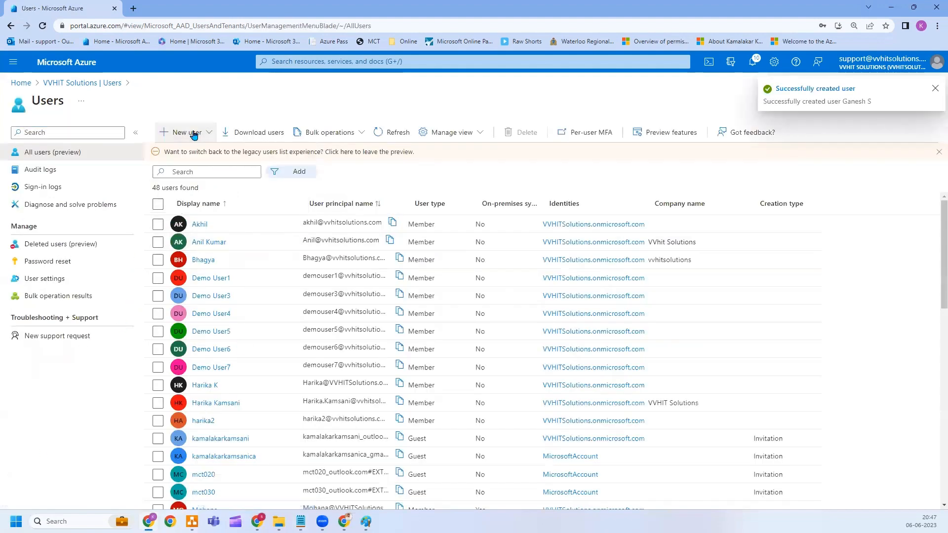
# Create another member user, copying its sign-in name and filling in the display name.
pyautogui.click(198, 132)
pyautogui.click(198, 159)
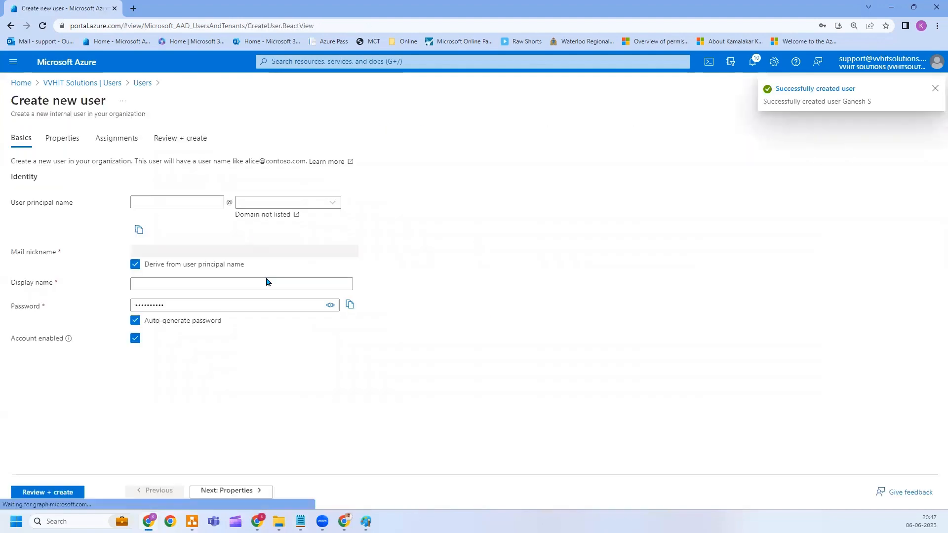
pyautogui.click(174, 200)
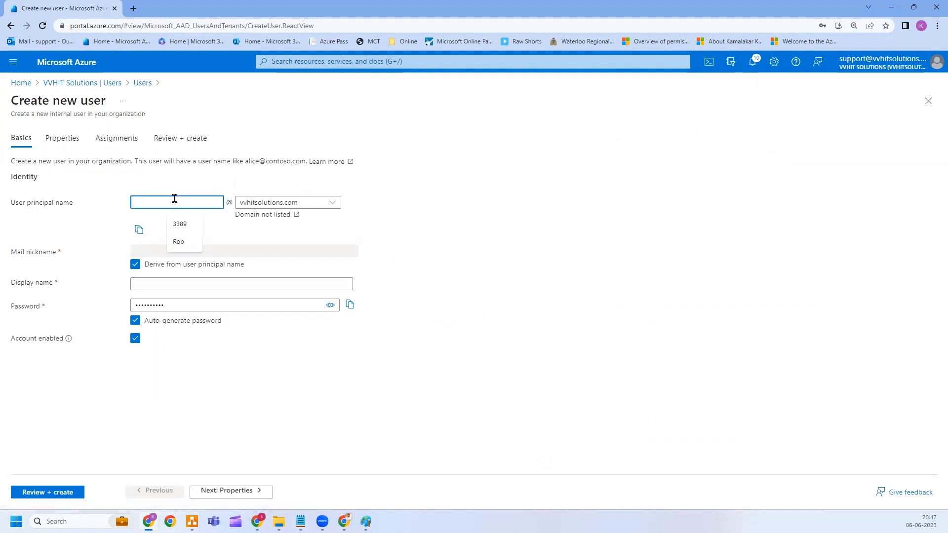
pyautogui.write('Edward')
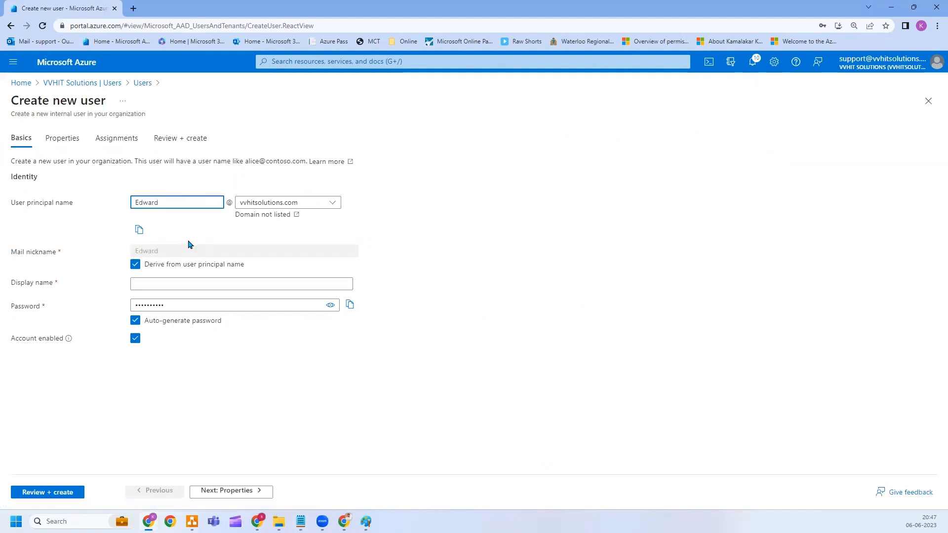
pyautogui.click(139, 229)
pyautogui.click(173, 282)
pyautogui.write('edward')
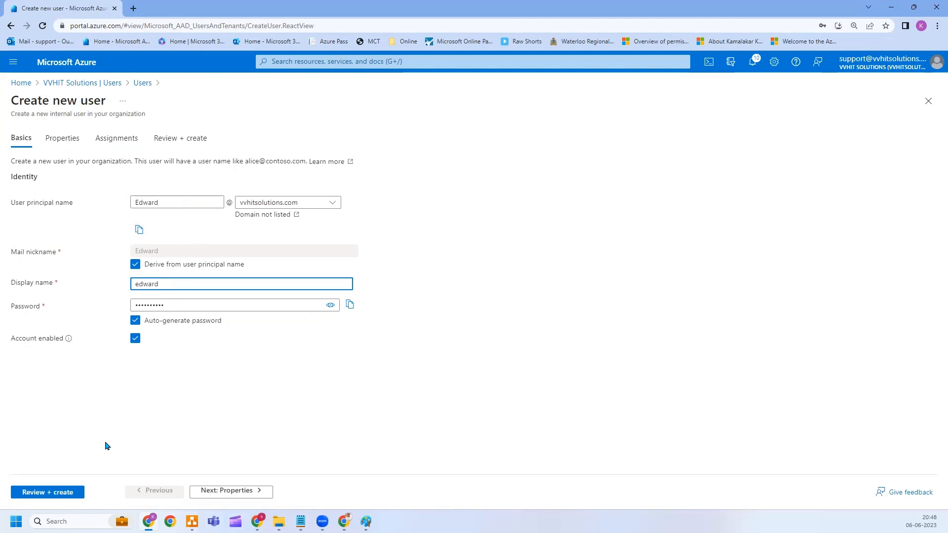
pyautogui.click(57, 492)
pyautogui.click(40, 493)
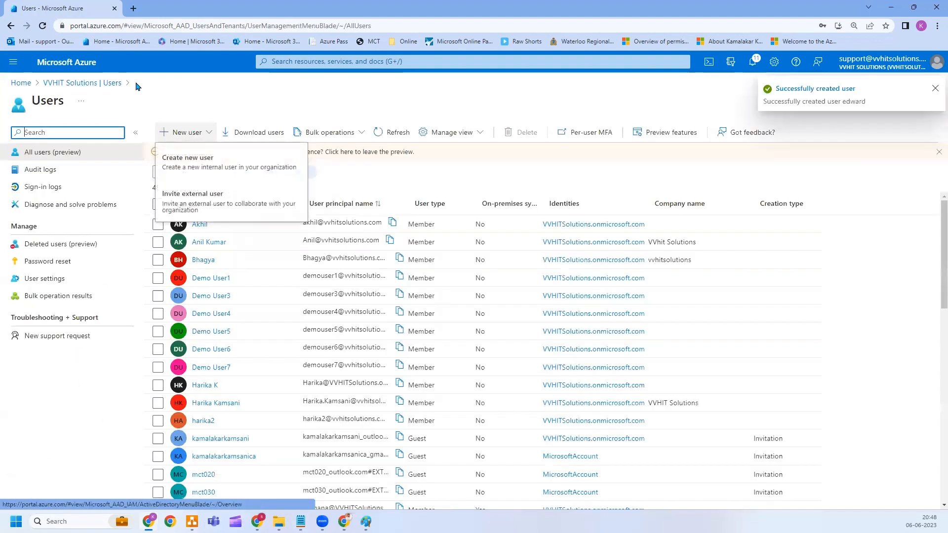
pyautogui.click(185, 136)
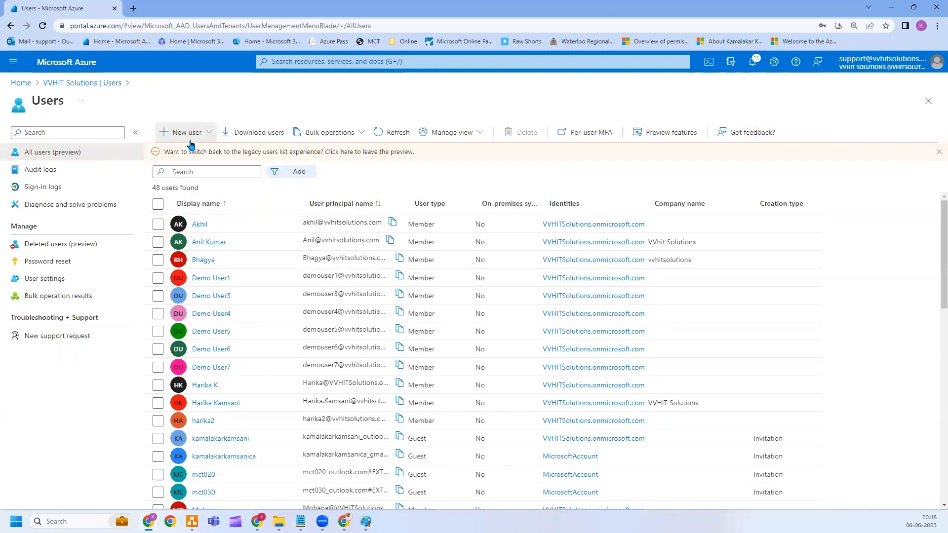
# Start a new user with its sign-in name on the vvhitsolutions.com domain and a display name.
pyautogui.click(187, 134)
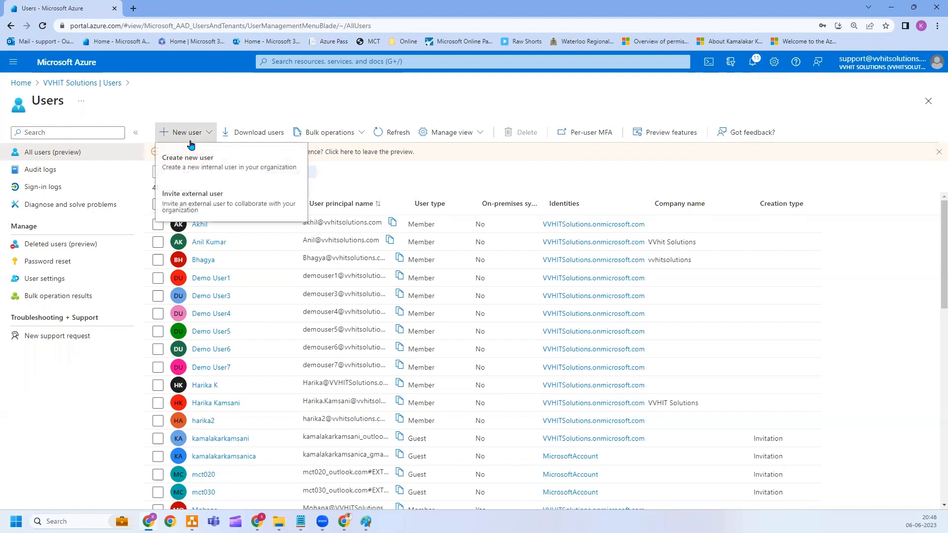
pyautogui.click(199, 171)
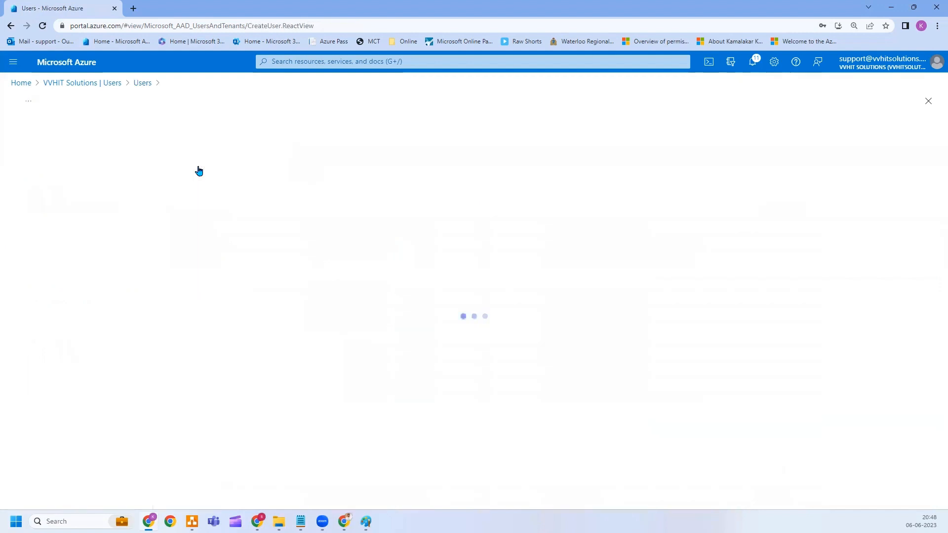
pyautogui.click(184, 203)
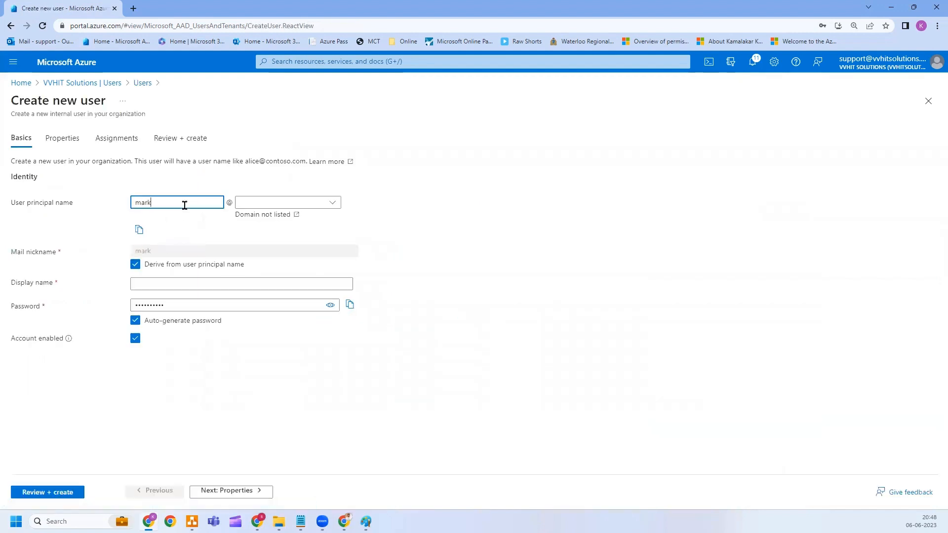
pyautogui.press('Tab')
pyautogui.press('Tab')
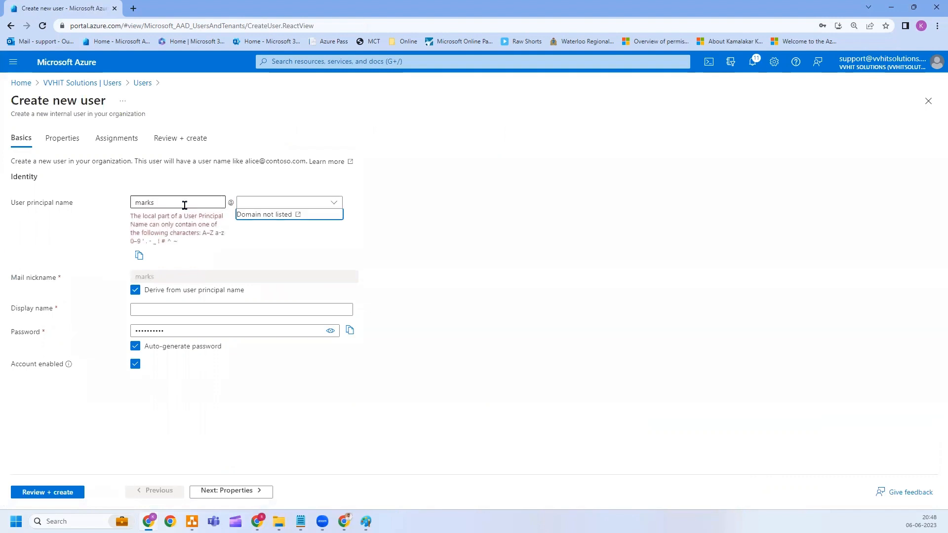
pyautogui.click(178, 204)
pyautogui.click(332, 202)
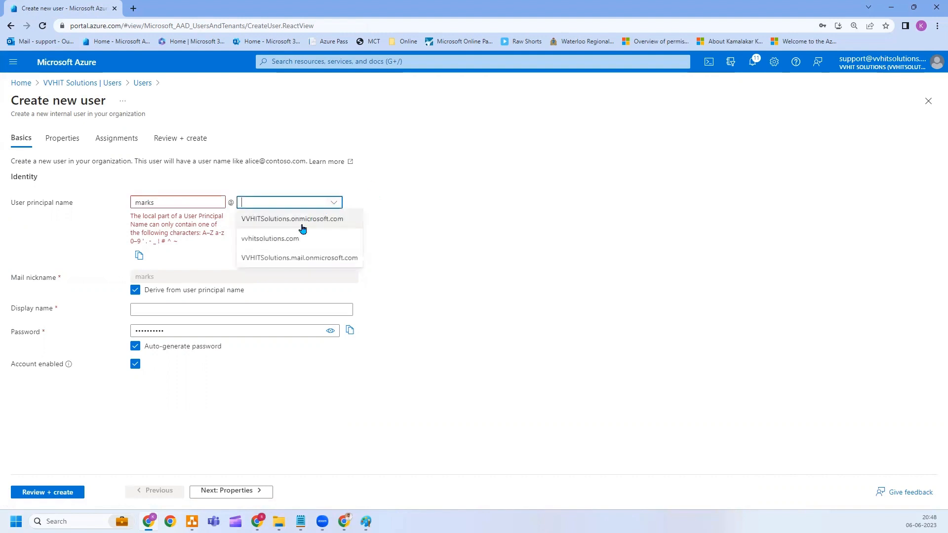
pyautogui.click(295, 239)
pyautogui.click(172, 308)
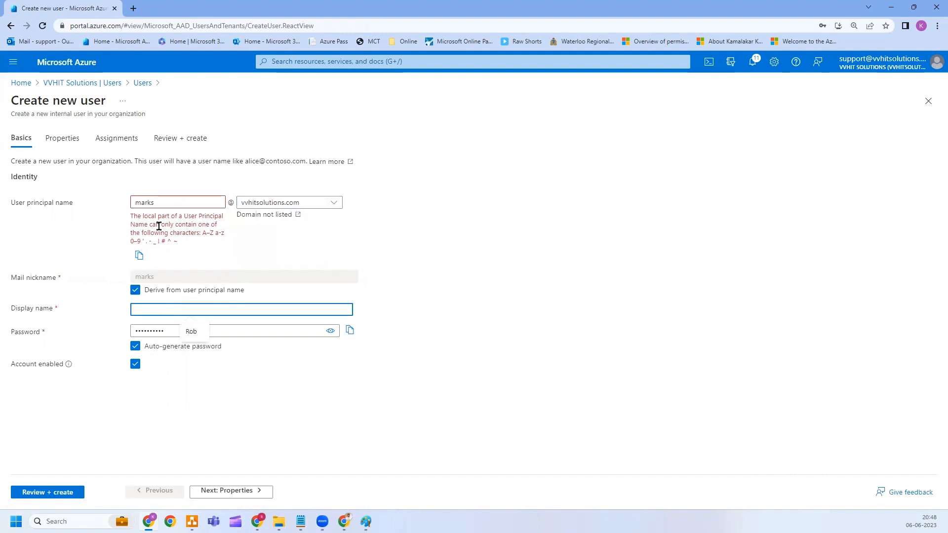
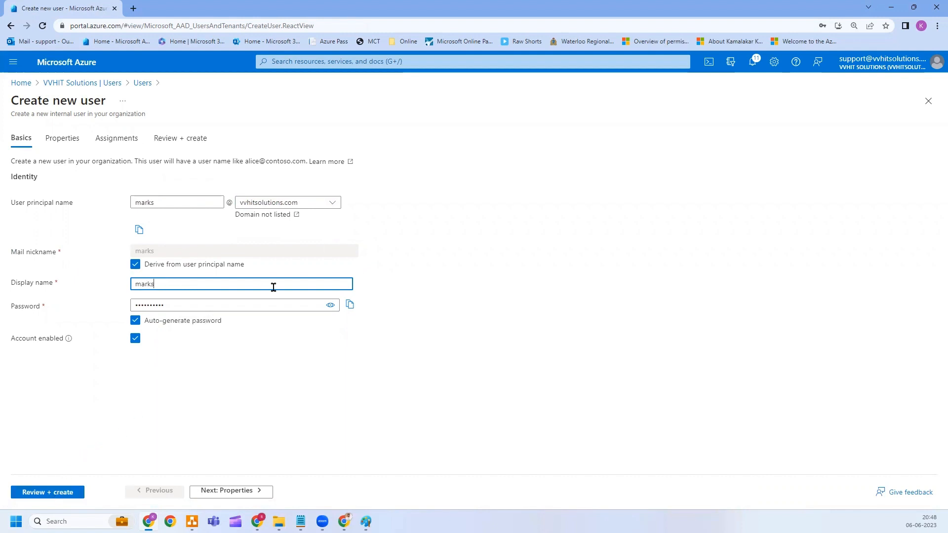
# Copy the sign-in name and generated password into Notepad, then review and create the account.
pyautogui.click(138, 231)
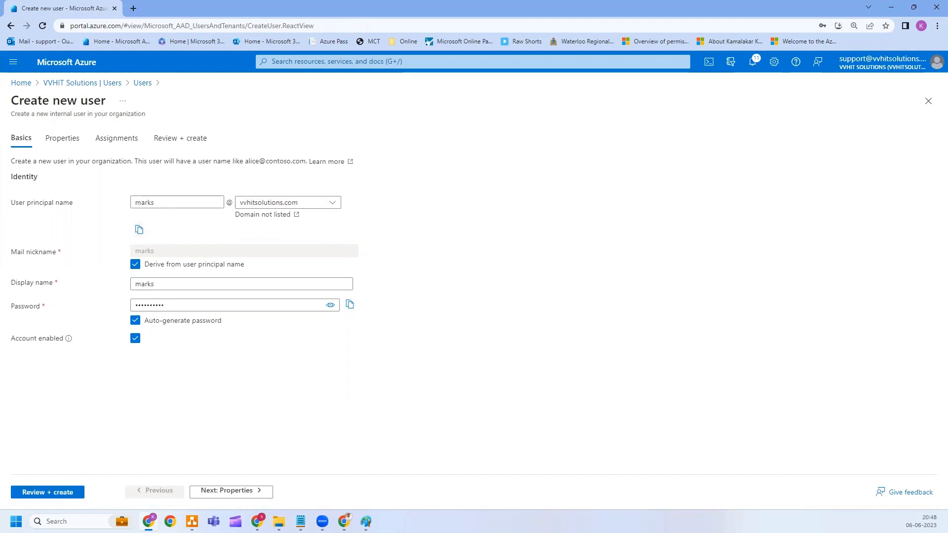
pyautogui.hotkey('alt', 'Tab')
pyautogui.click(350, 304)
pyautogui.hotkey('alt', 'Tab')
pyautogui.click(48, 493)
pyautogui.click(28, 494)
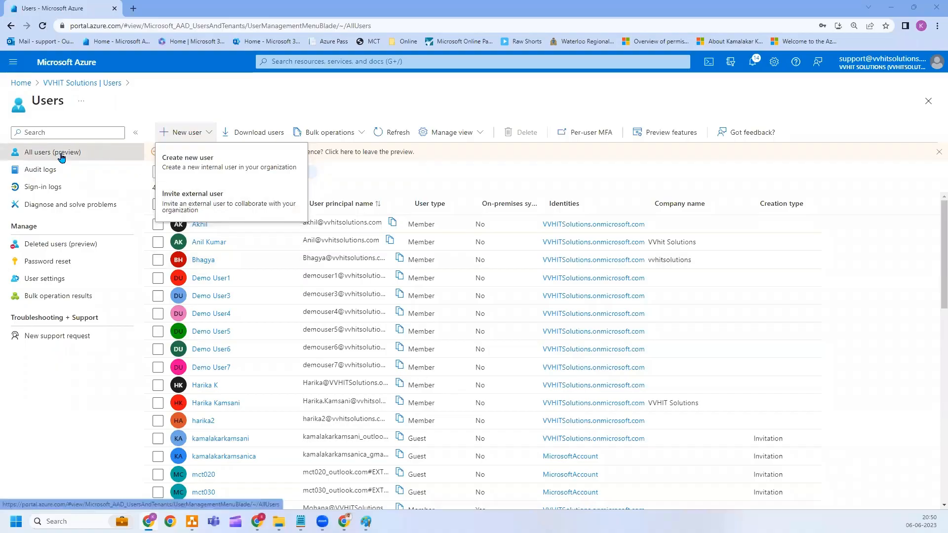
# In Groups, start a Security group named Cloud_admins with Azure AD role assignment set to Yes.
pyautogui.click(83, 83)
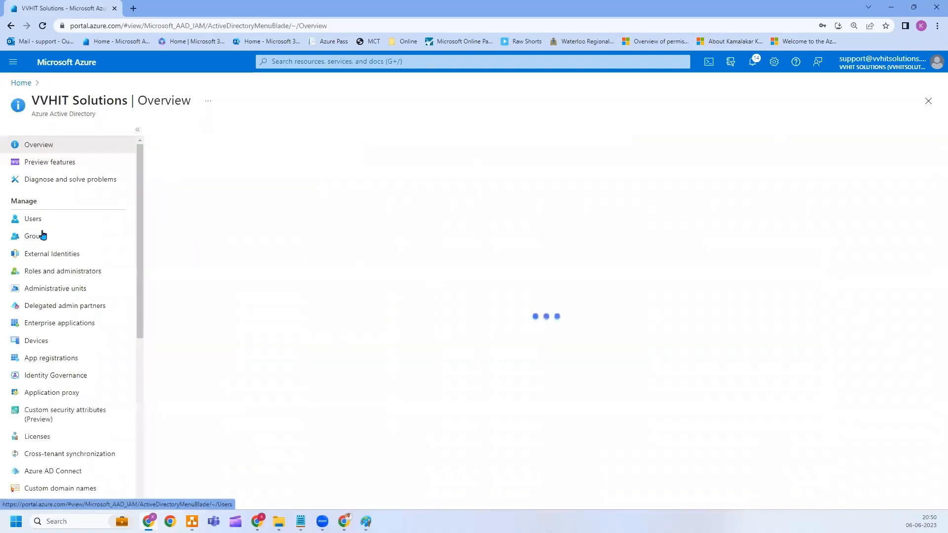
pyautogui.click(39, 236)
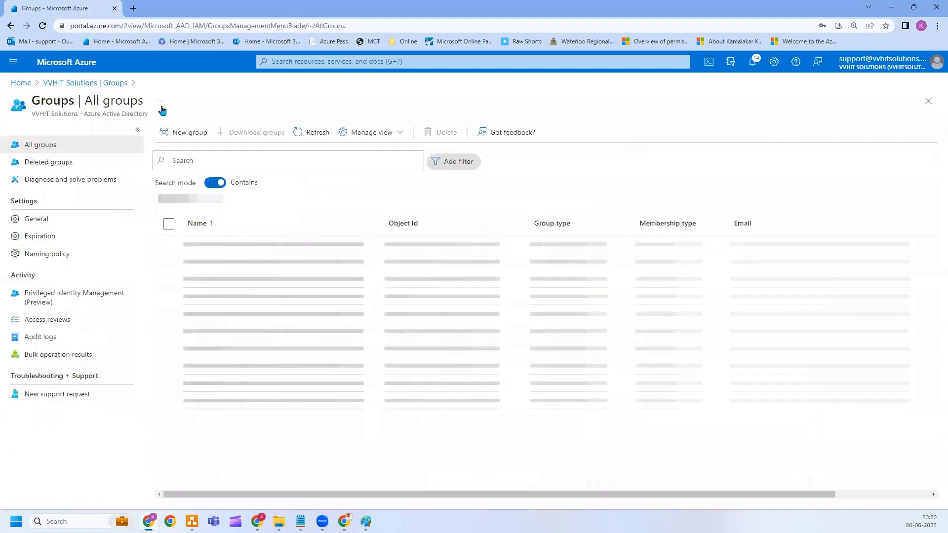
pyautogui.click(176, 136)
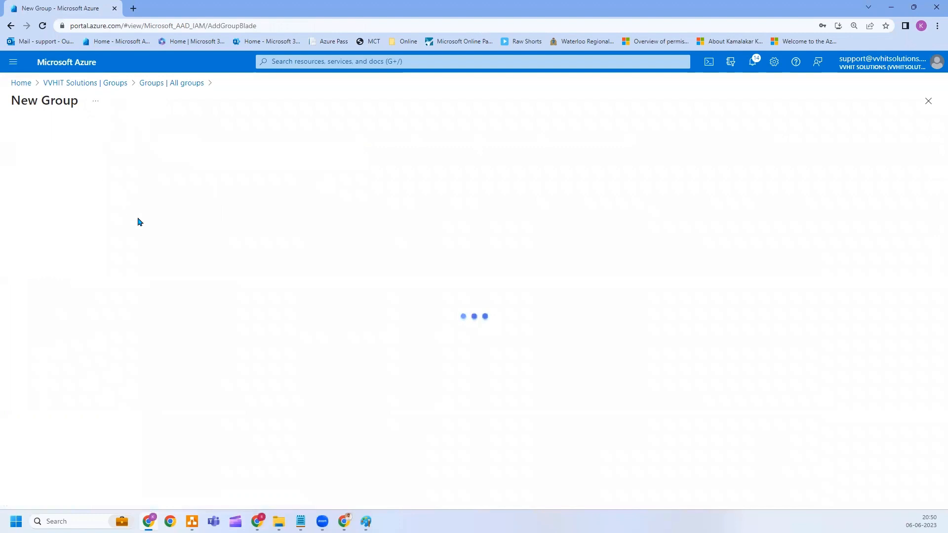
pyautogui.click(42, 204)
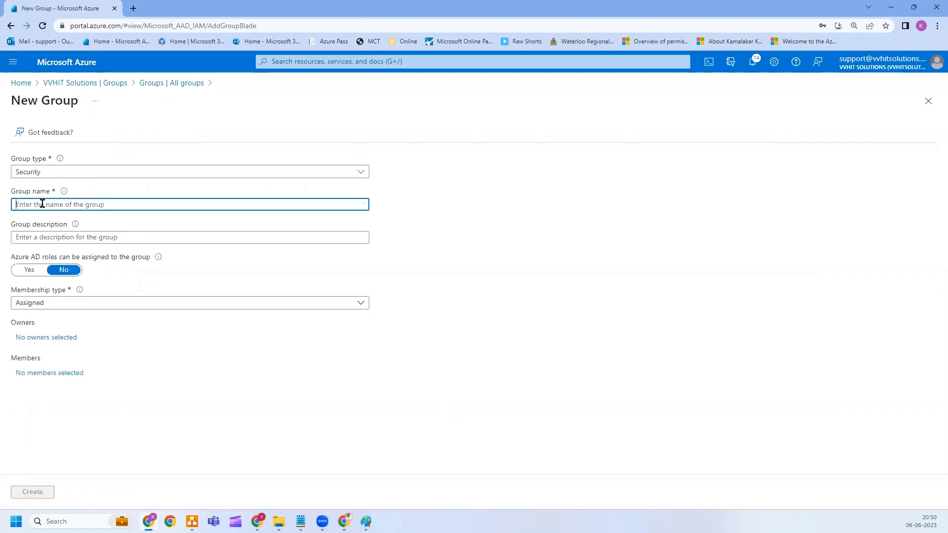
pyautogui.click(76, 178)
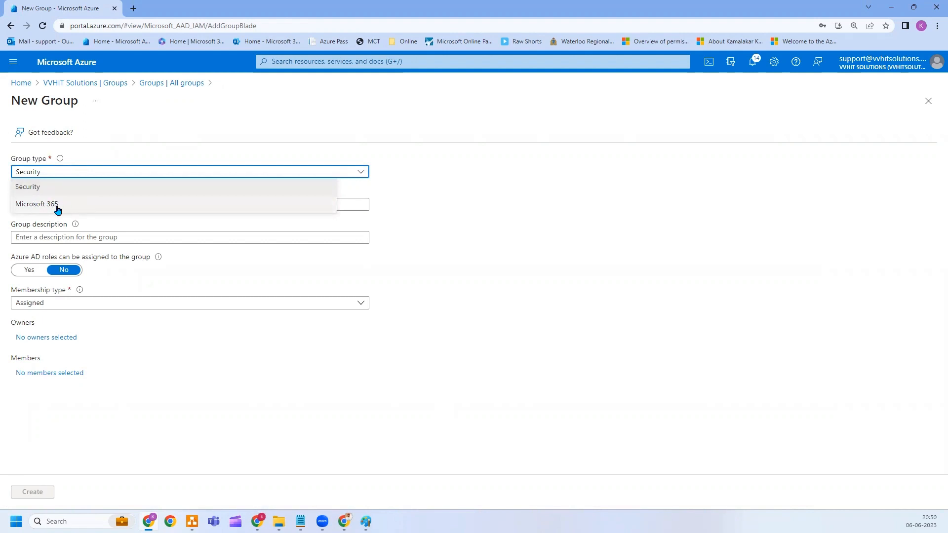
pyautogui.click(26, 191)
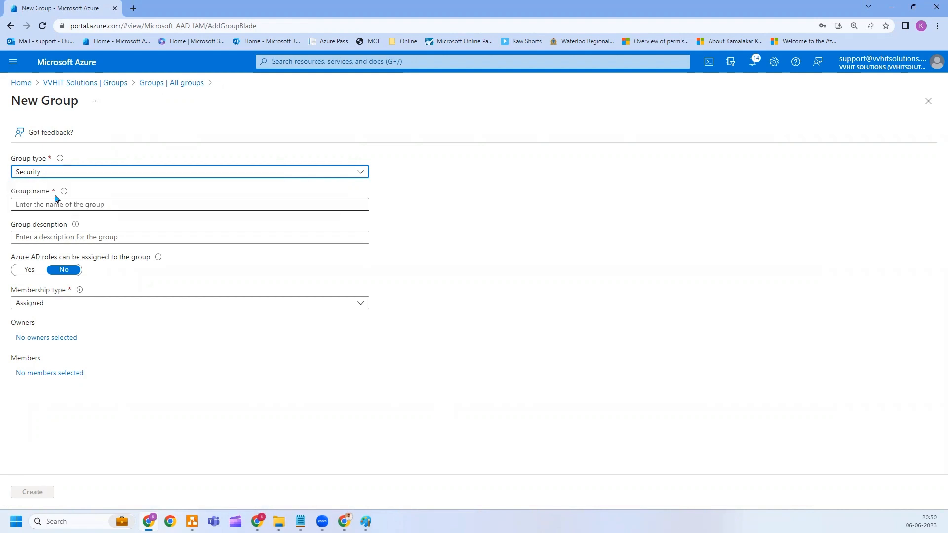
pyautogui.click(54, 201)
pyautogui.write('Cl')
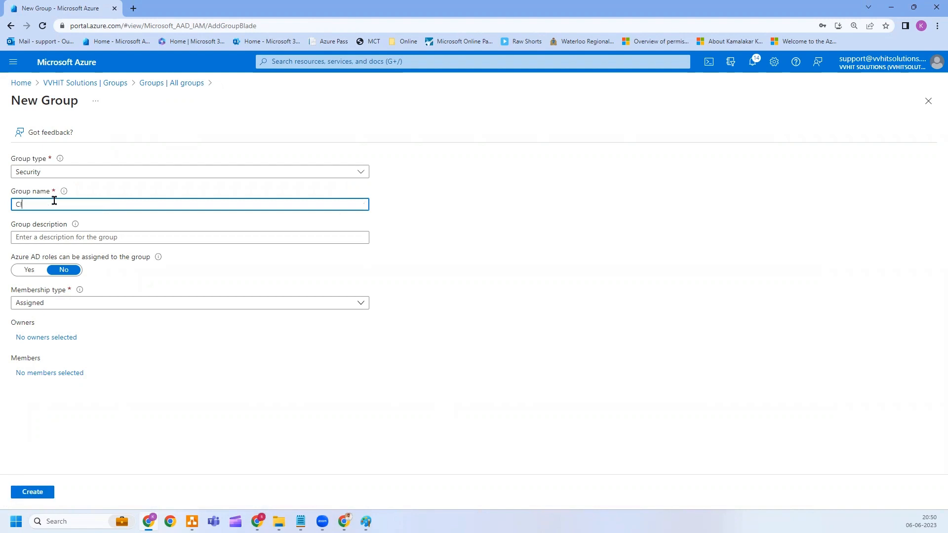
pyautogui.write('oud admin')
pyautogui.click(60, 269)
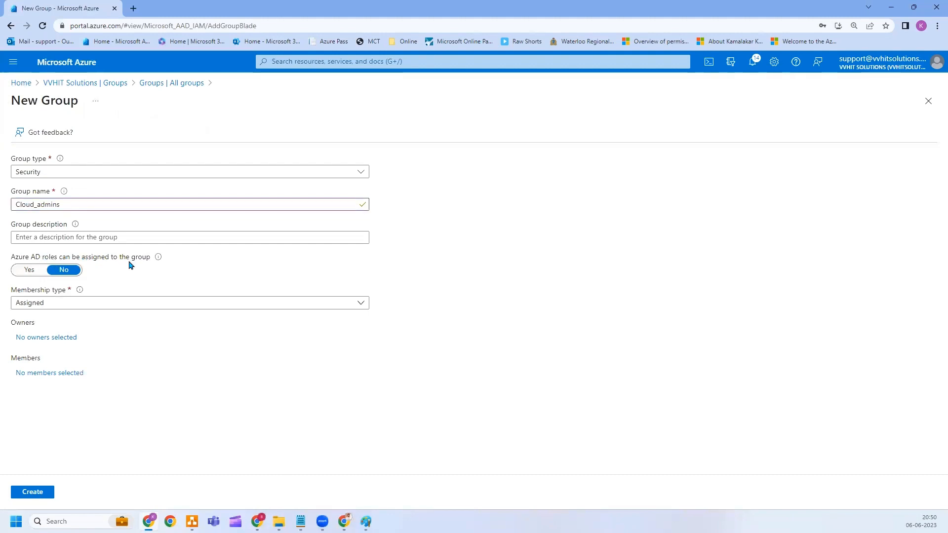
pyautogui.click(36, 274)
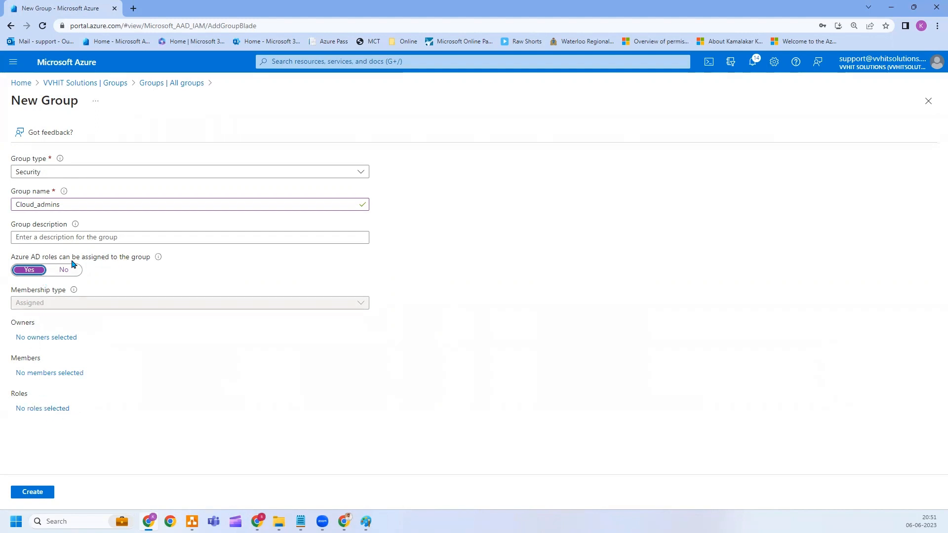
# After checking the Paint notes, search for the first user and add them as a Cloud_admins member.
pyautogui.click(63, 378)
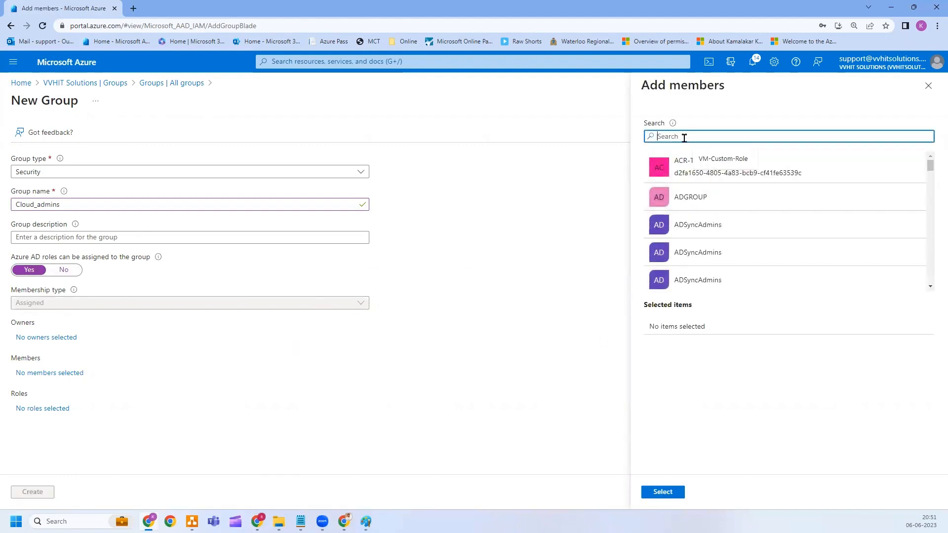
pyautogui.click(366, 521)
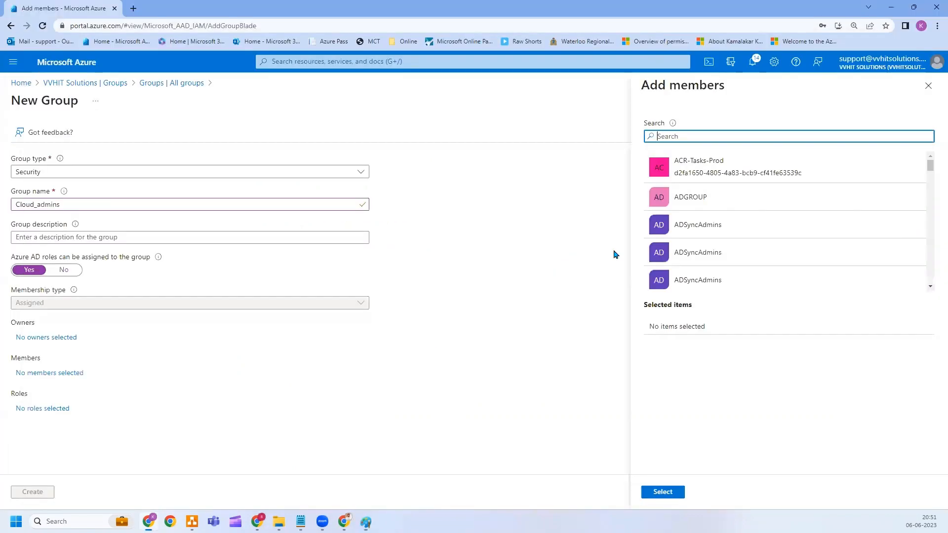
pyautogui.click(366, 521)
pyautogui.write('rajesh s')
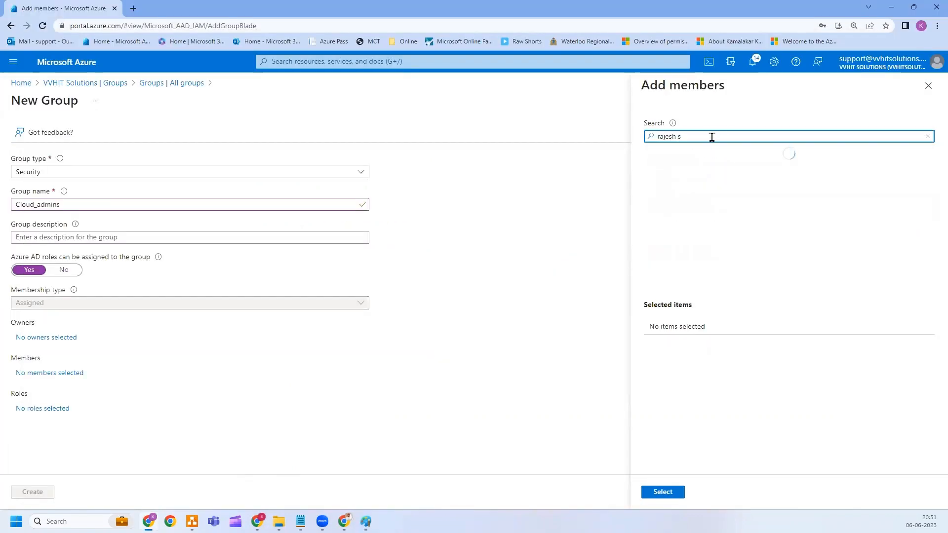
pyautogui.click(698, 166)
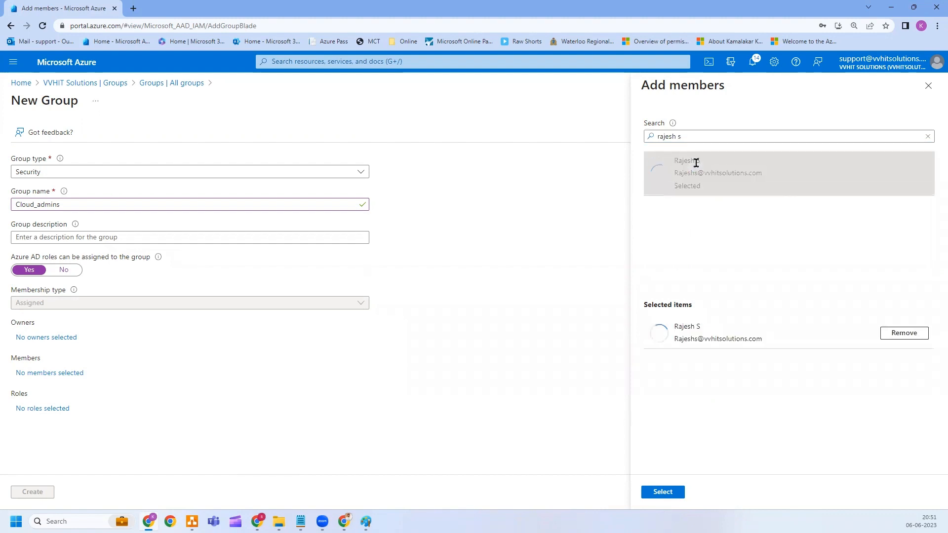
# Add the second user, then create Cloud_admins and confirm it as role-assignable.
pyautogui.moveTo(696, 136); pyautogui.dragTo(588, 132)
pyautogui.write('vishwa k')
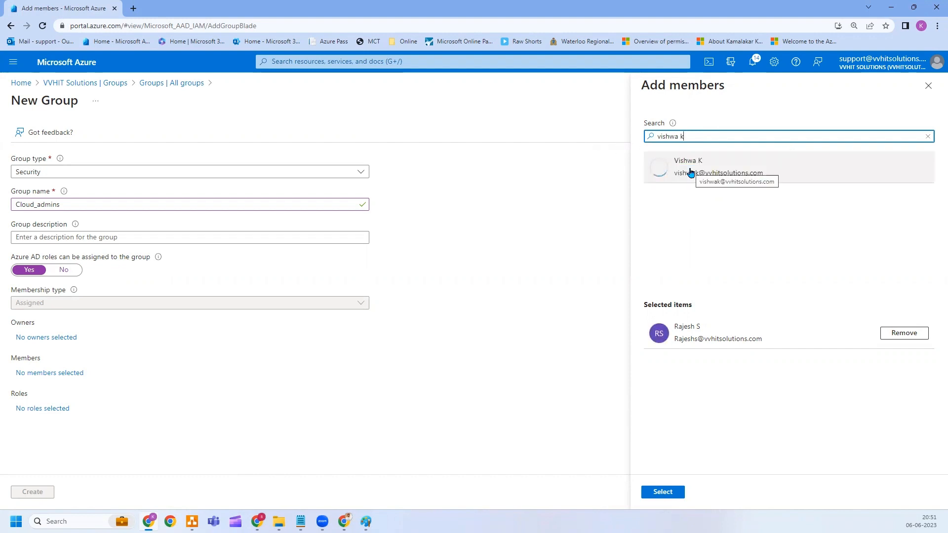
pyautogui.click(691, 172)
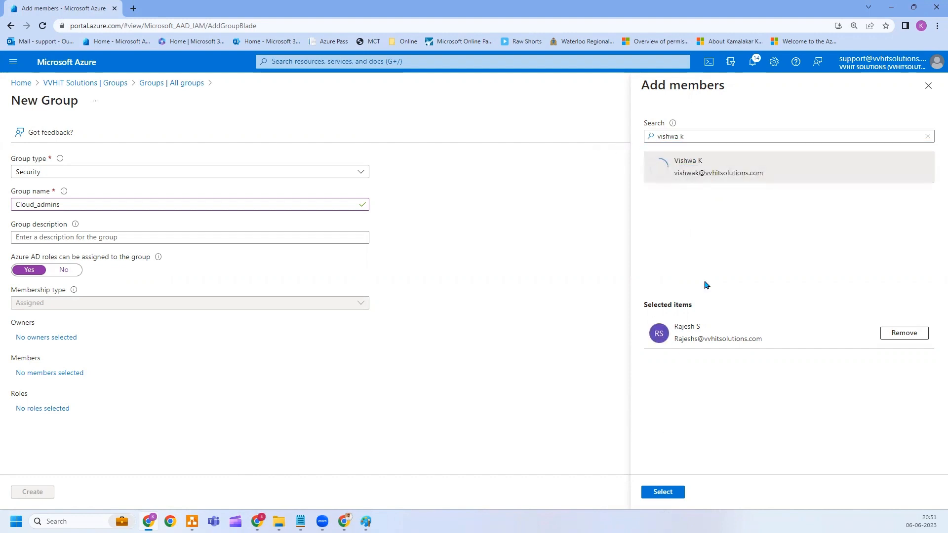
pyautogui.click(726, 185)
pyautogui.click(664, 491)
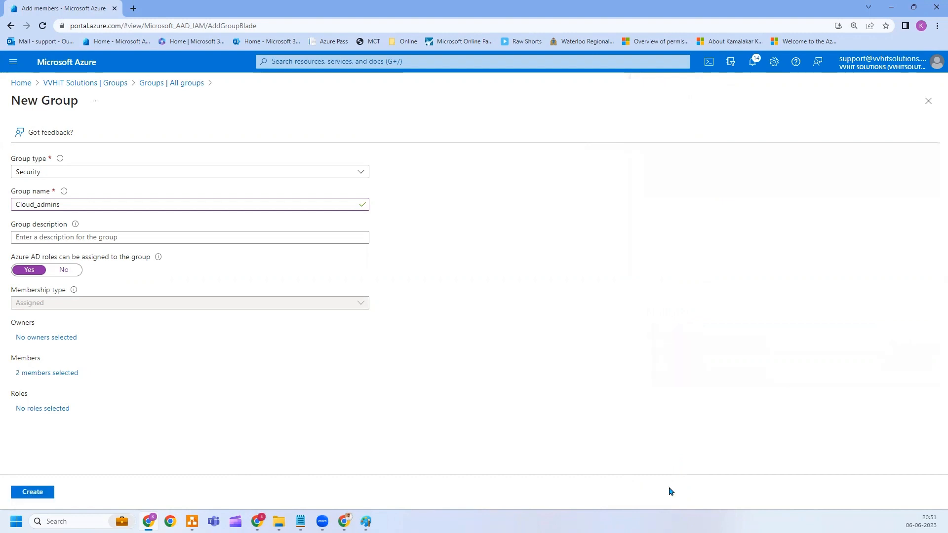
pyautogui.click(33, 493)
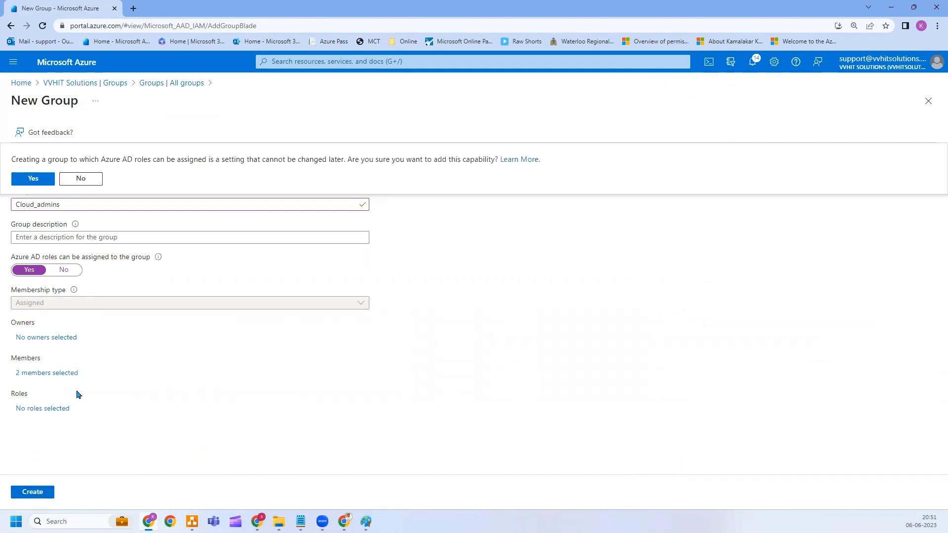
pyautogui.click(18, 179)
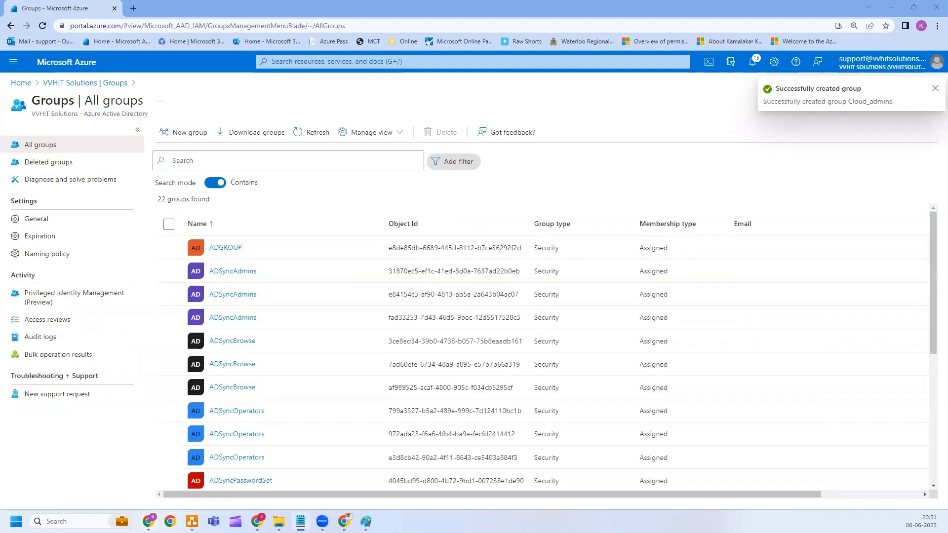
# Start a new group named VM Operator-L3 with Azure AD role assignment enabled.
pyautogui.click(173, 134)
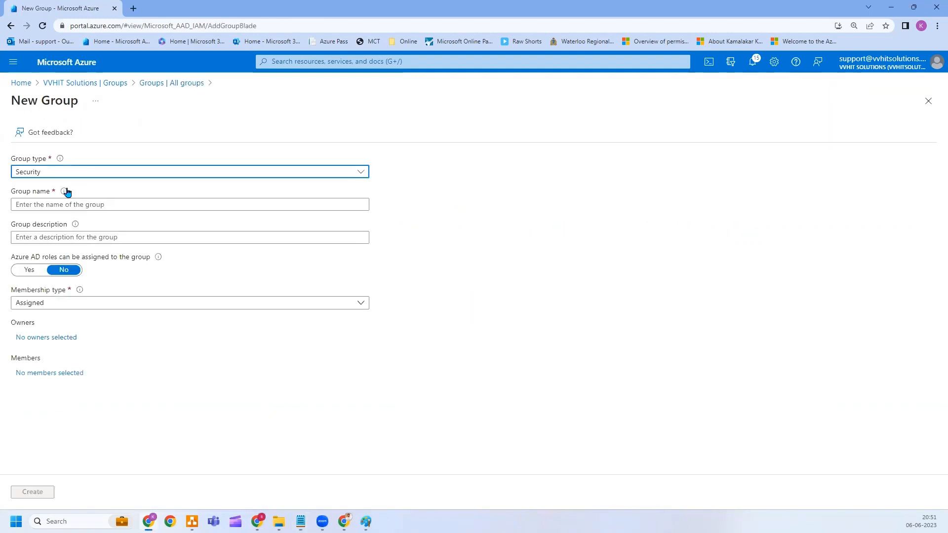
pyautogui.click(59, 203)
pyautogui.write('VM Operator-L3')
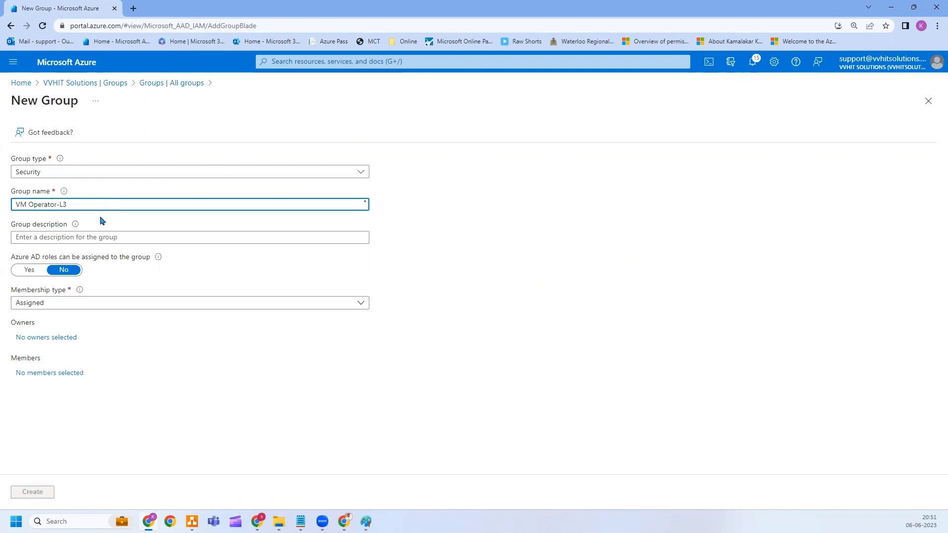
pyautogui.click(105, 221)
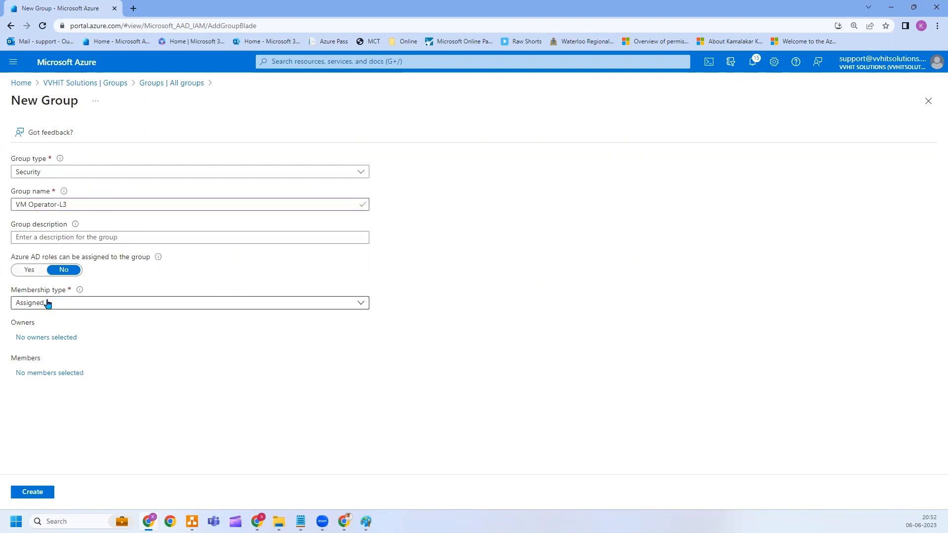
pyautogui.click(34, 269)
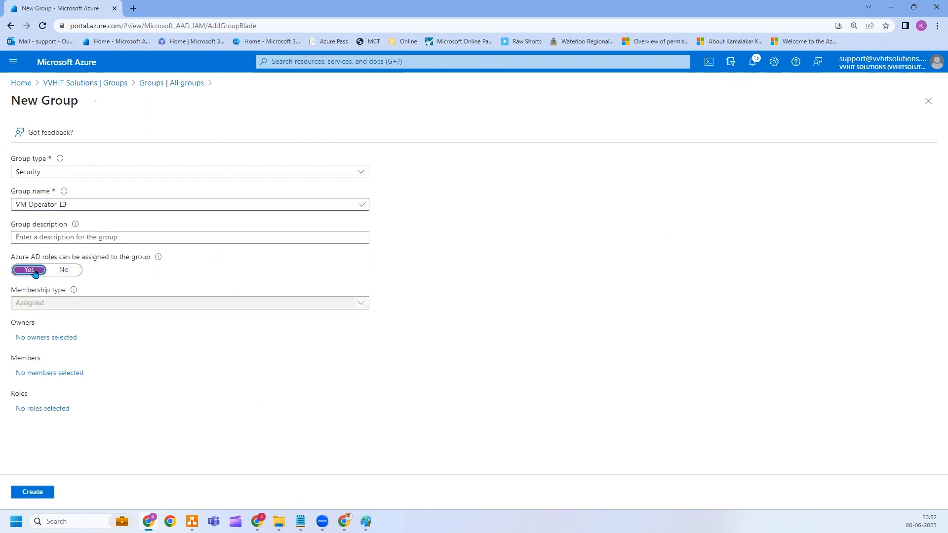
# Search for and add two users as members of VM Operator-L3.
pyautogui.click(58, 374)
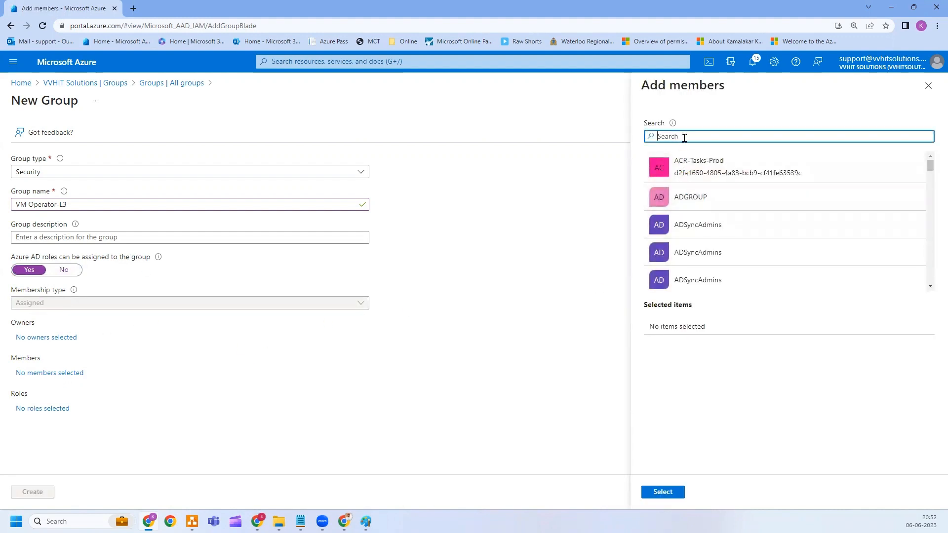
pyautogui.write('ganesh')
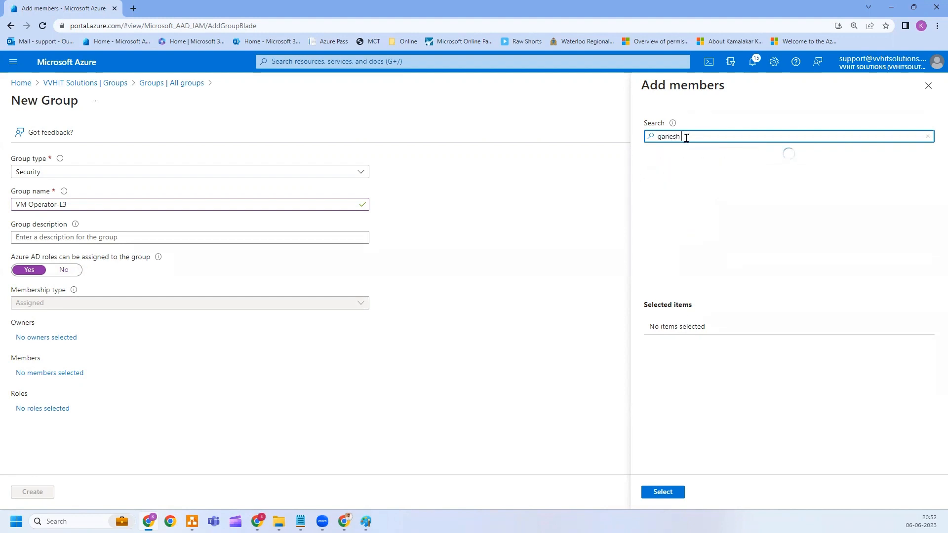
pyautogui.click(687, 170)
pyautogui.click(693, 140)
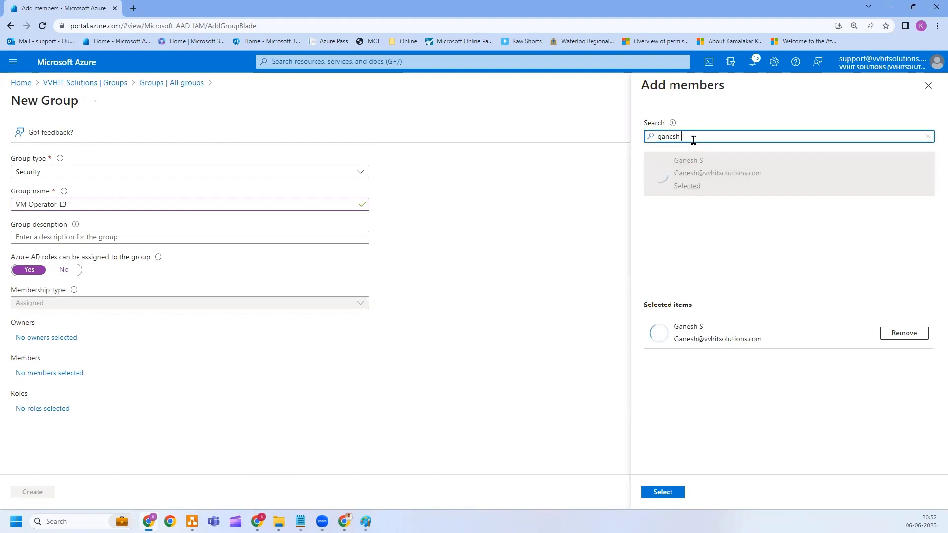
pyautogui.doubleClick(693, 140)
pyautogui.write('edward')
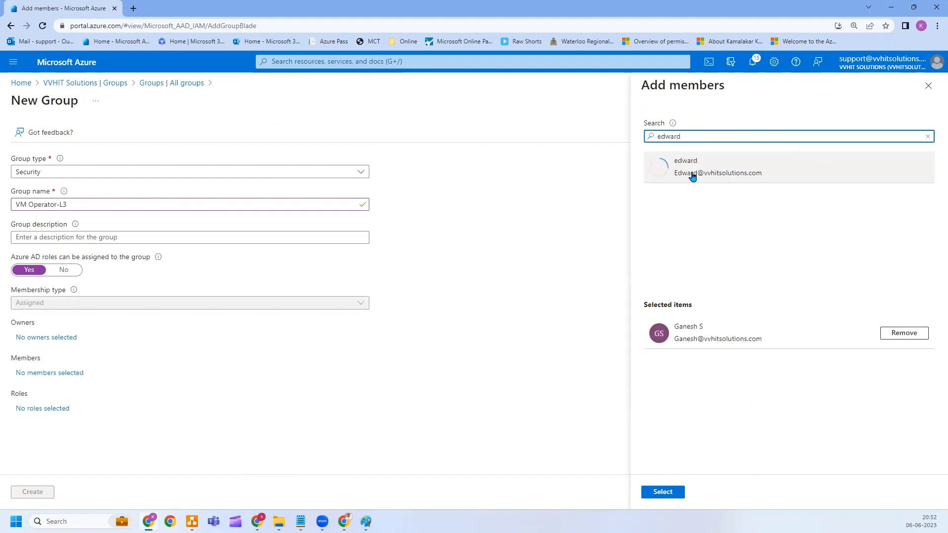
pyautogui.click(692, 176)
# Confirm the two members, create VM Operator-L3 as role-assignable, and begin another new group.
pyautogui.click(662, 491)
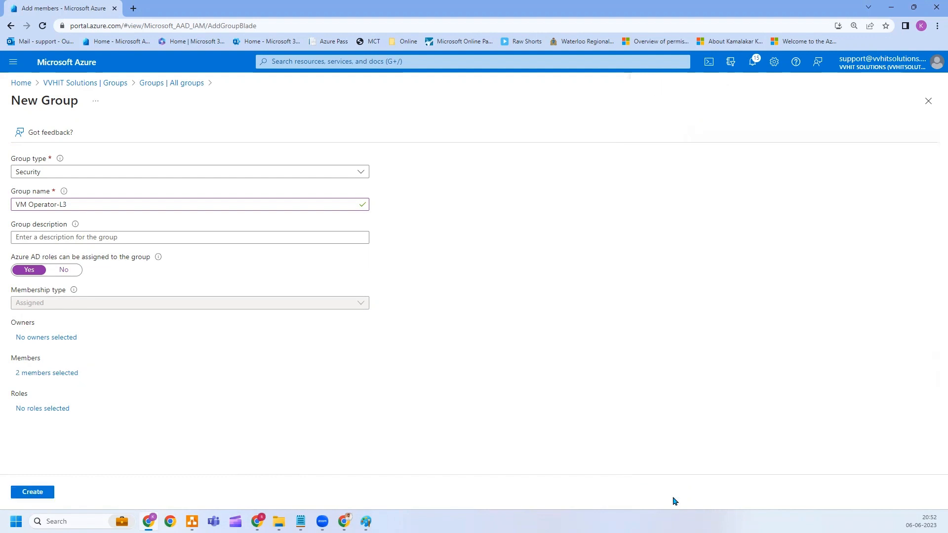
pyautogui.click(40, 492)
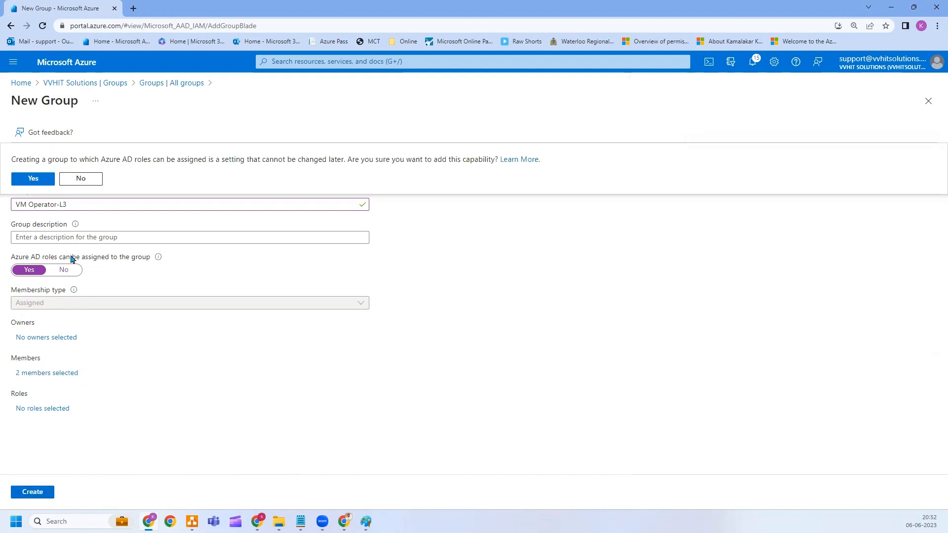
pyautogui.click(35, 179)
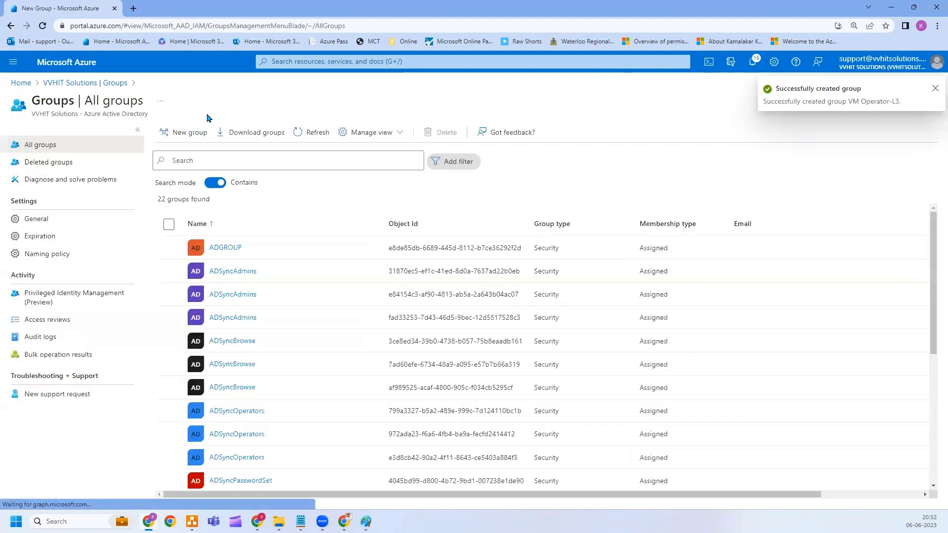
pyautogui.click(180, 131)
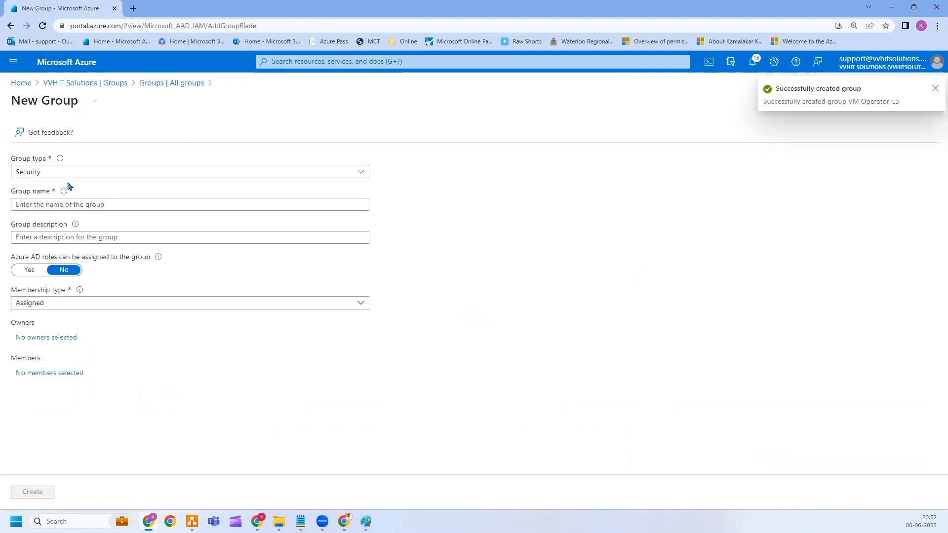
# Name the group VM Operator-L2, enable Azure AD role assignment, and add the first member.
pyautogui.click(39, 199)
pyautogui.write('VM Operator-L')
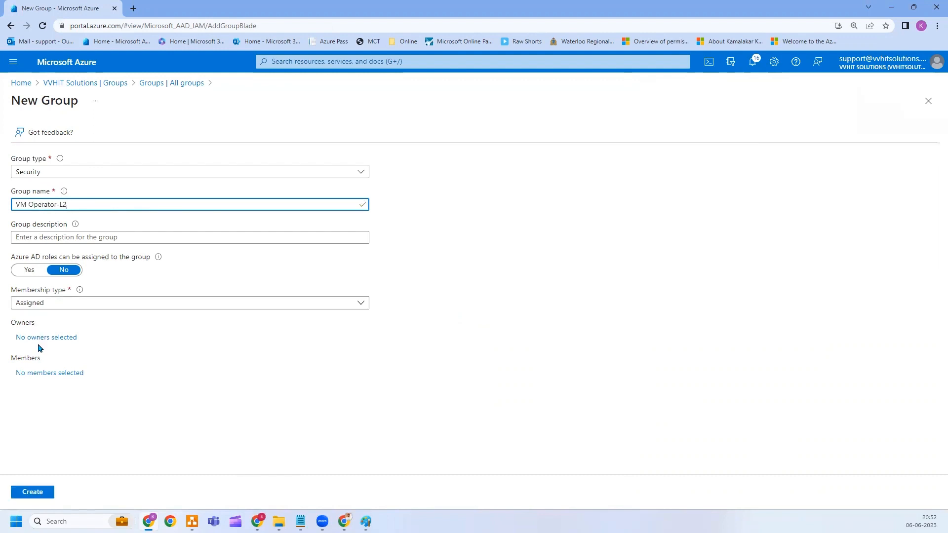
pyautogui.click(40, 273)
pyautogui.click(51, 374)
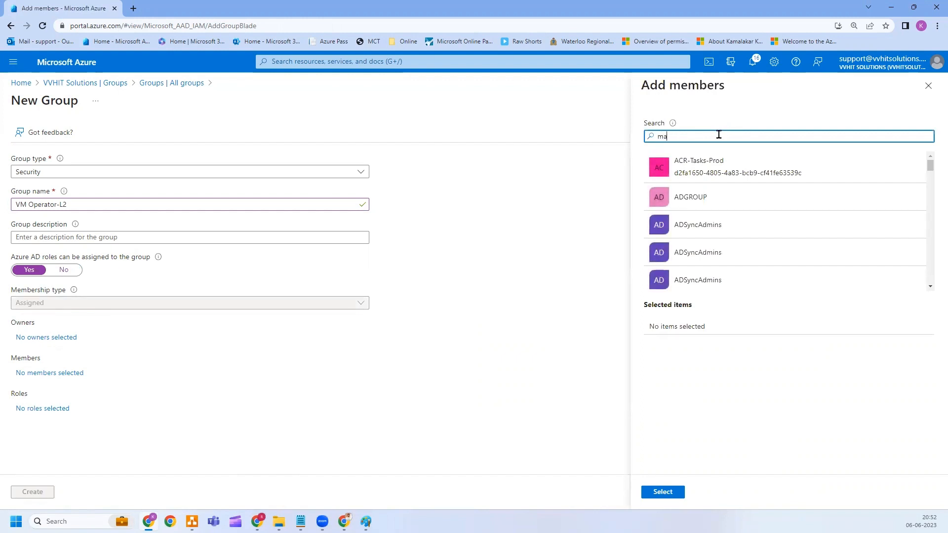
pyautogui.write('mark')
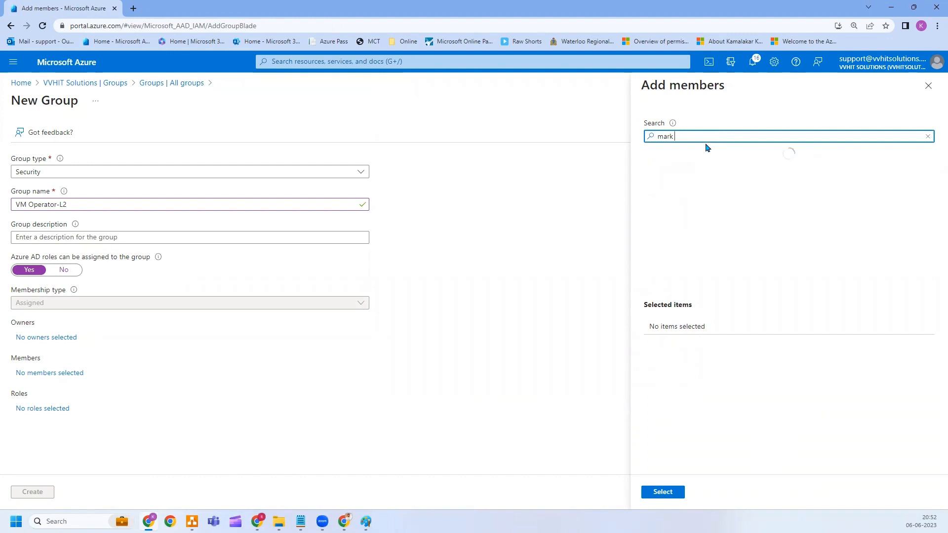
pyautogui.click(698, 162)
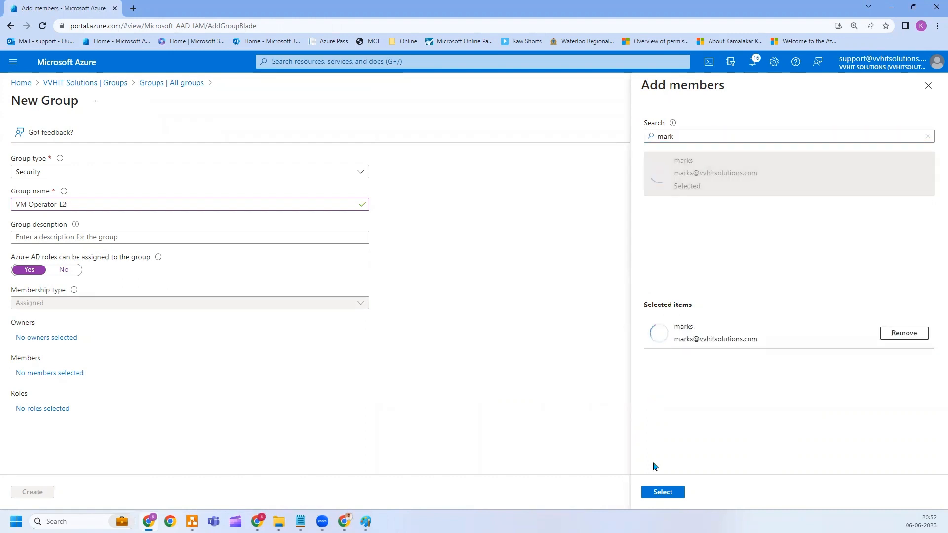
# Add the second member, then create VM Operator-L2 and confirm it as role-assignable.
pyautogui.click(704, 137)
pyautogui.doubleClick(704, 137)
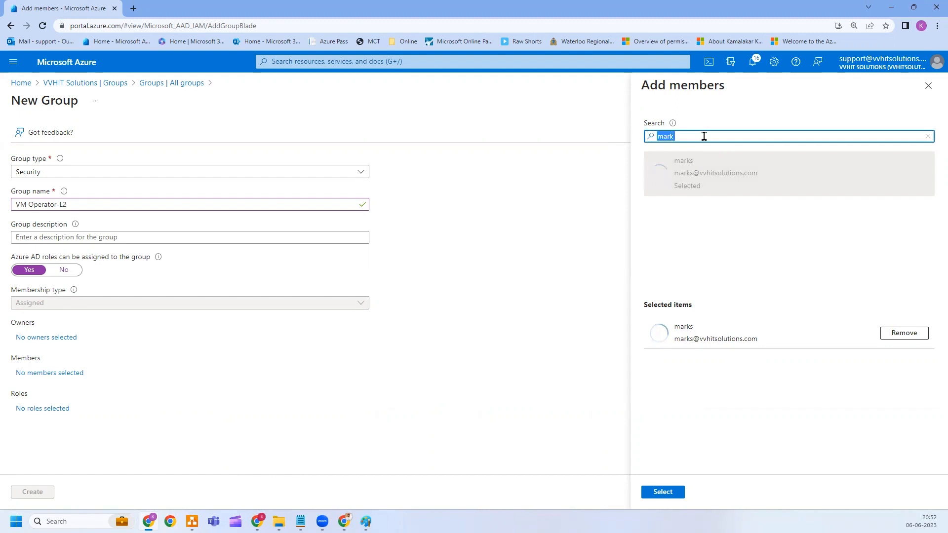
pyautogui.write('paul t')
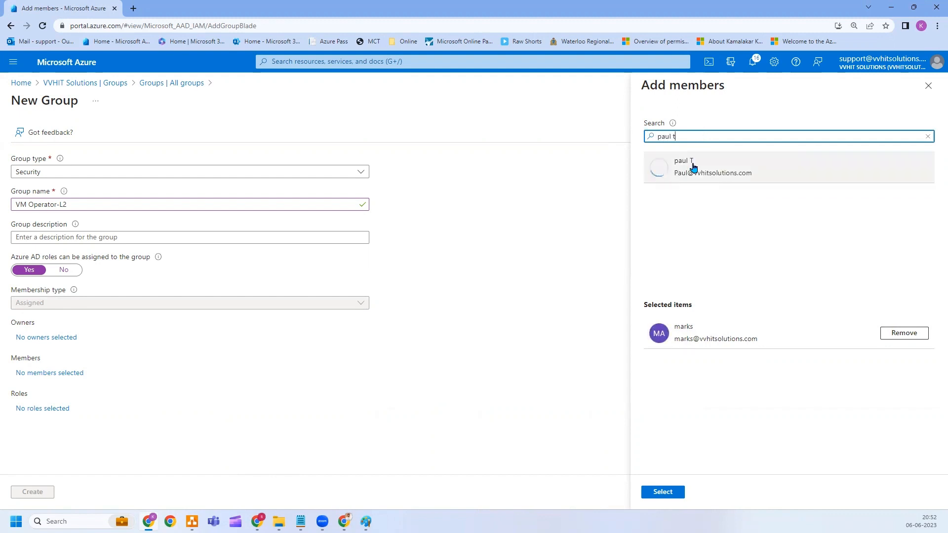
pyautogui.click(692, 165)
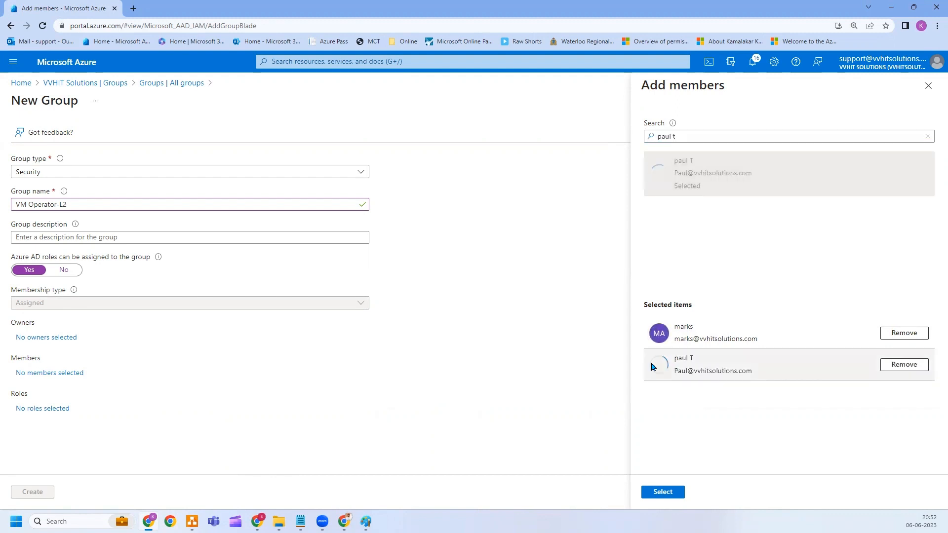
pyautogui.click(662, 492)
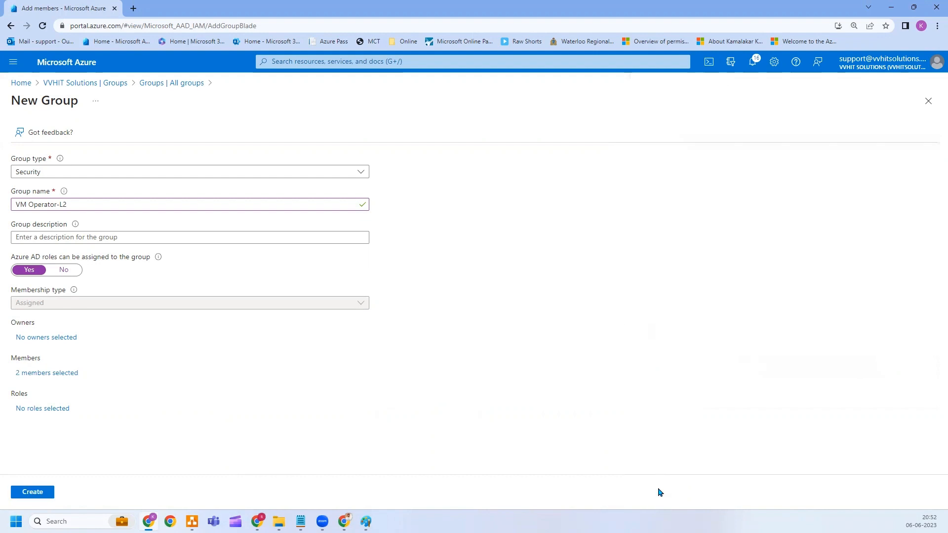
pyautogui.click(39, 492)
pyautogui.click(31, 178)
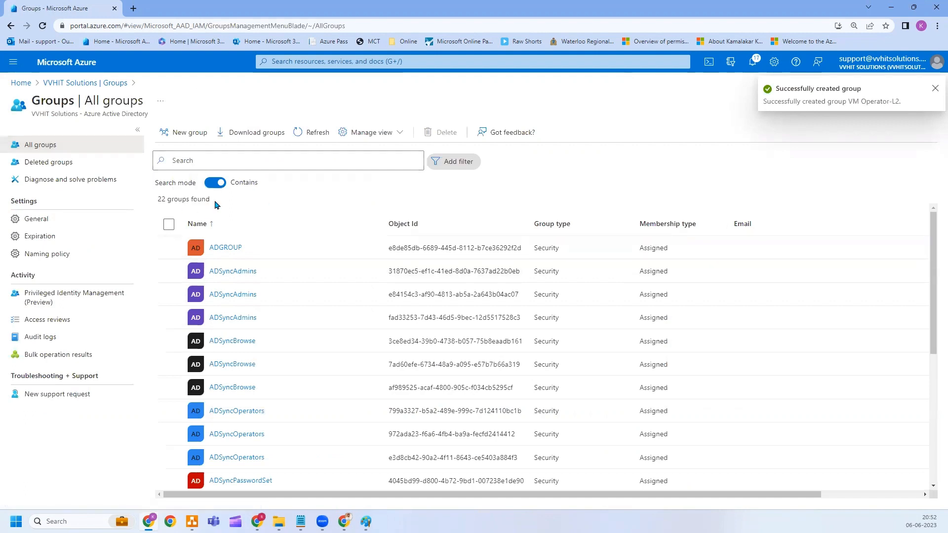
# Start a new group named VM Operator-L1 with Azure AD role assignment enabled.
pyautogui.click(174, 133)
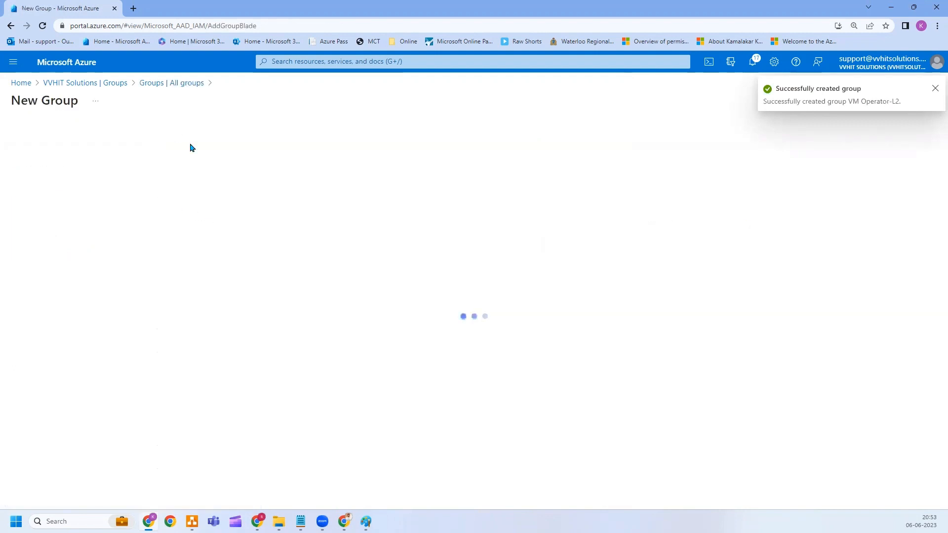
pyautogui.click(49, 205)
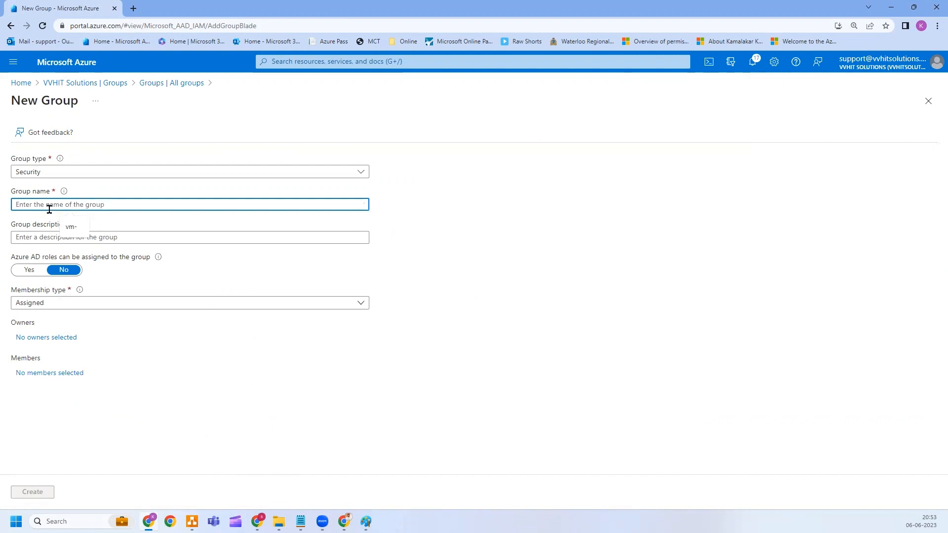
pyautogui.write('VM Operator-L1')
pyautogui.click(30, 270)
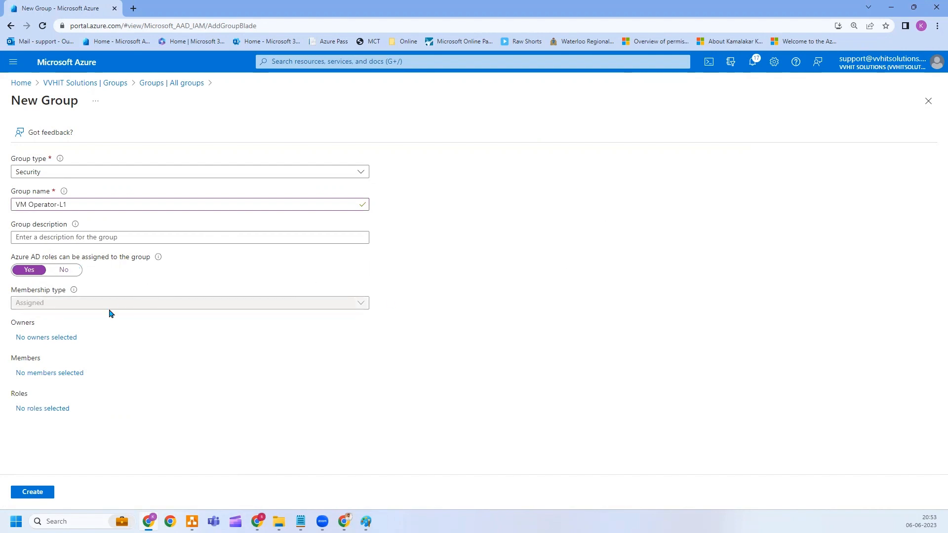
# Add the test user as its only member, create the role-assignable group, and return to the Paint notes.
pyautogui.click(53, 373)
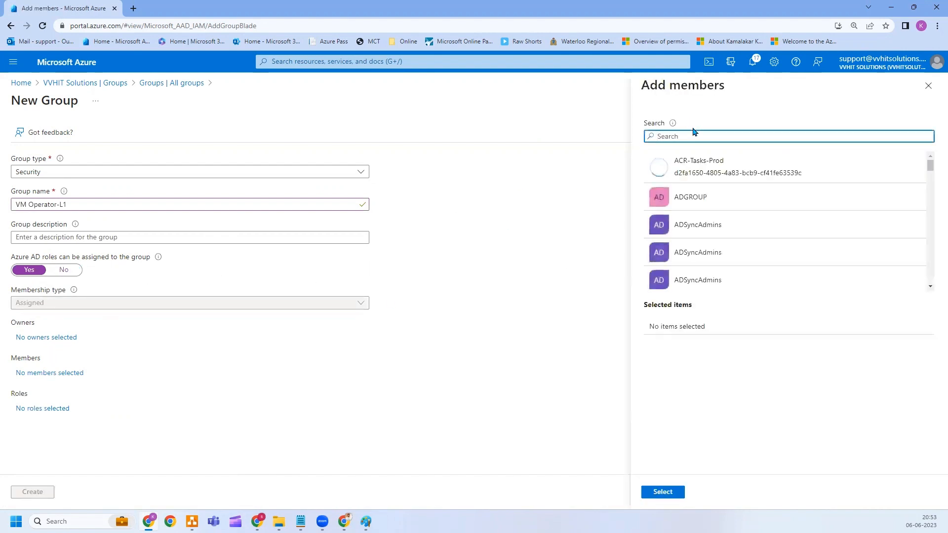
pyautogui.write('sanja')
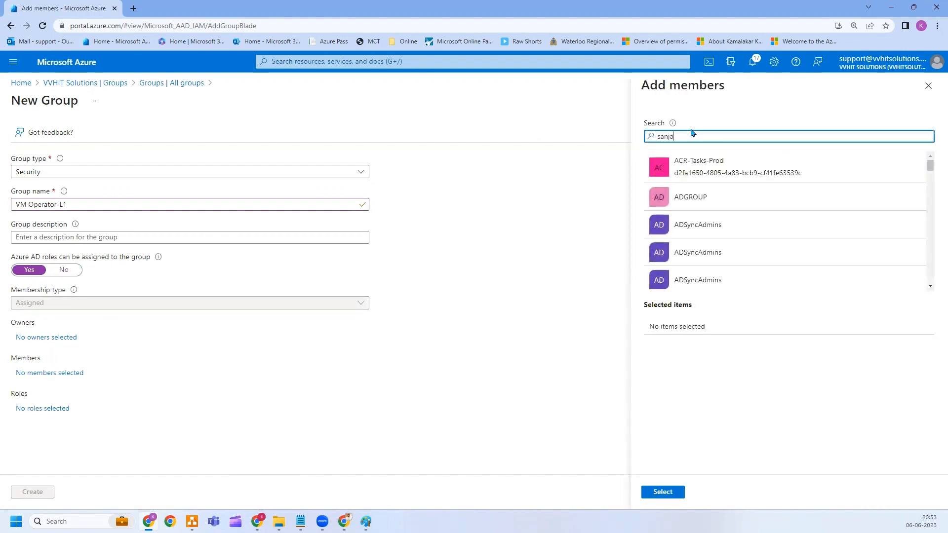
pyautogui.write('y s')
pyautogui.click(691, 162)
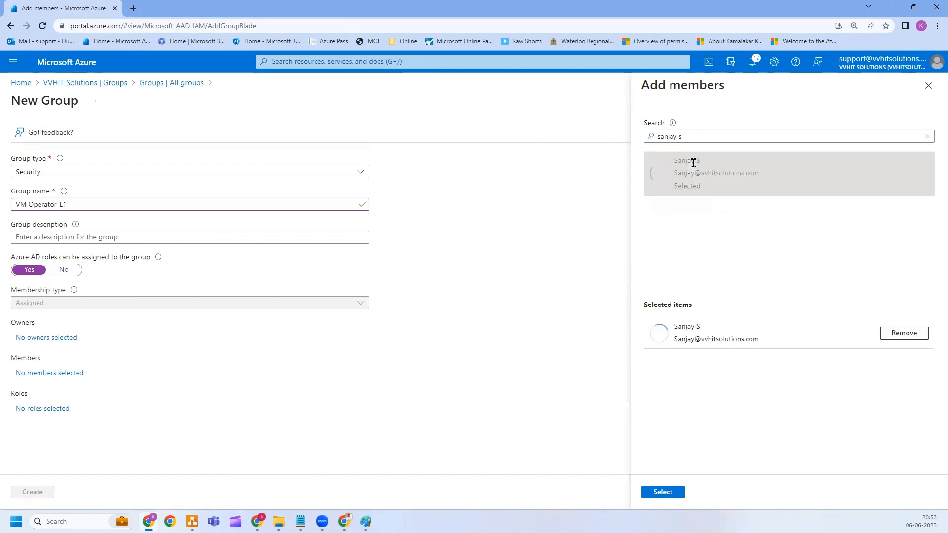
pyautogui.click(662, 491)
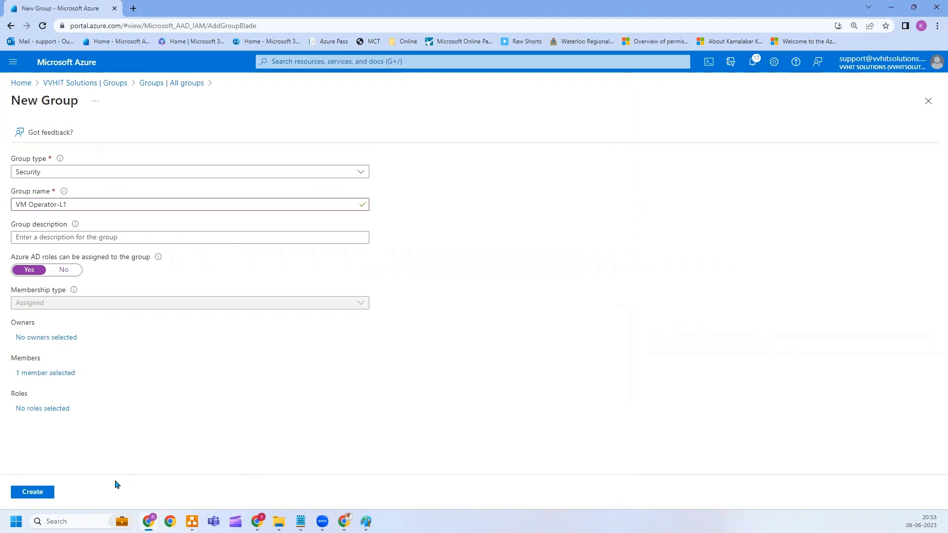
pyautogui.click(31, 492)
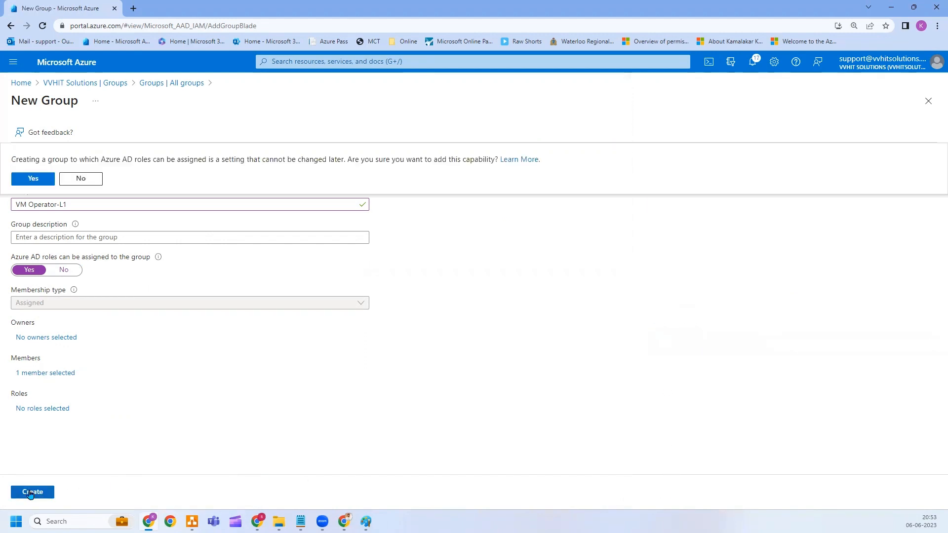
pyautogui.click(26, 179)
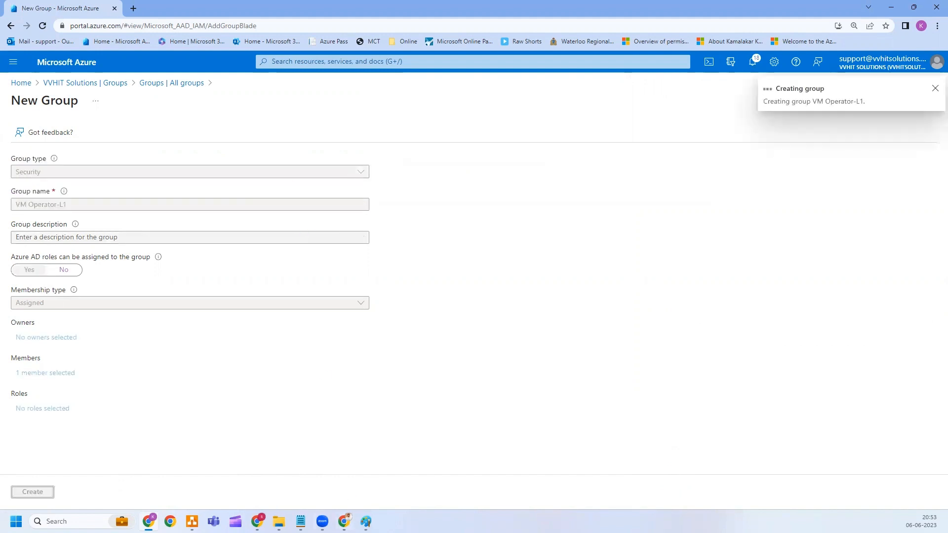
pyautogui.click(365, 521)
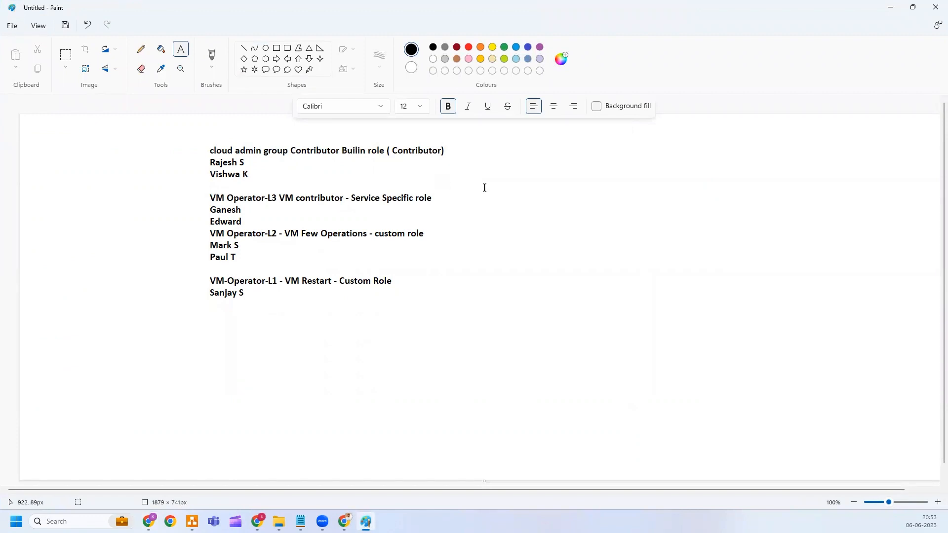
pyautogui.click(141, 49)
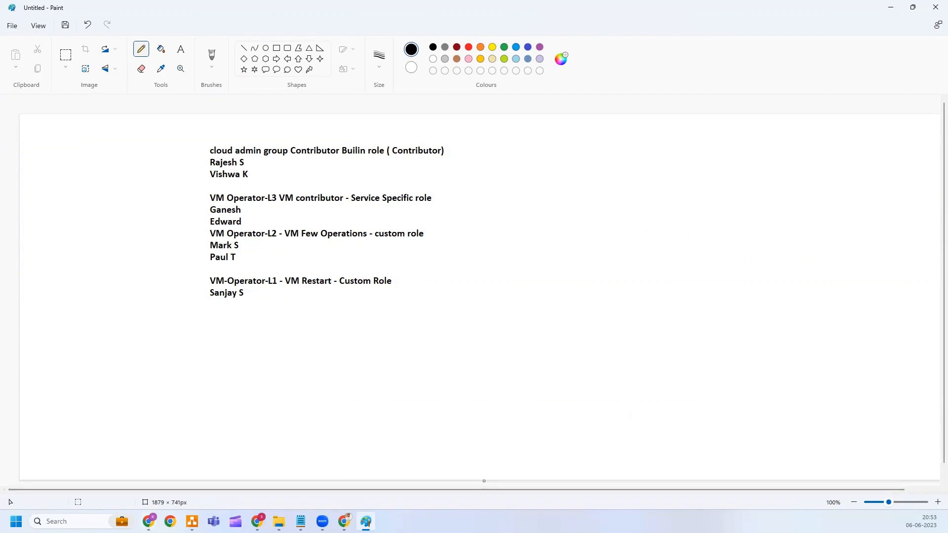
pyautogui.click(149, 521)
# From the portal home, expand the Management groups tree and open Access control (IAM) on MG-Modern-Apps.
pyautogui.click(71, 61)
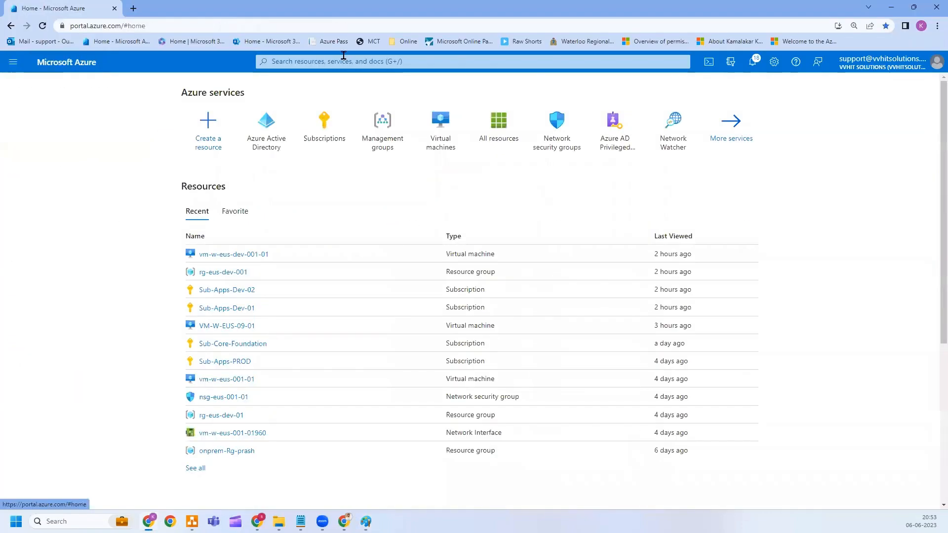
pyautogui.click(374, 148)
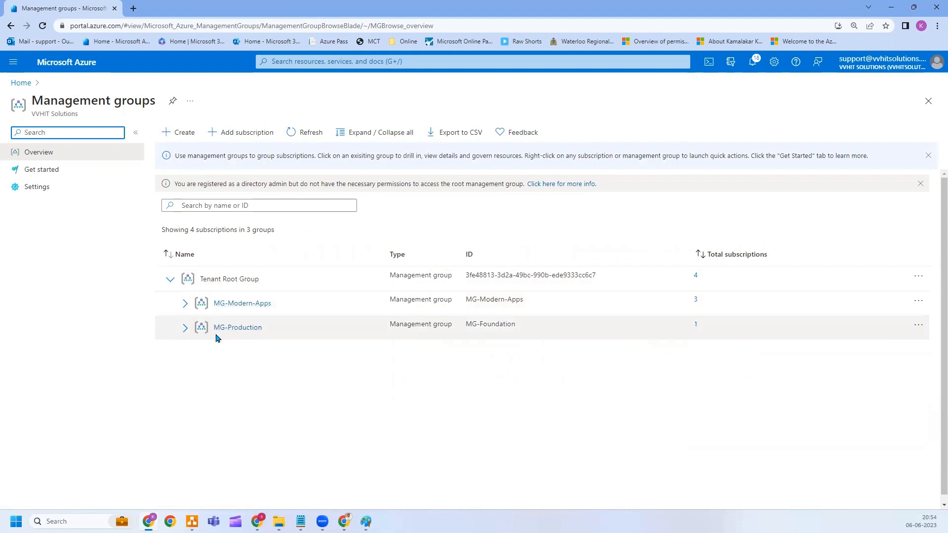
pyautogui.click(184, 303)
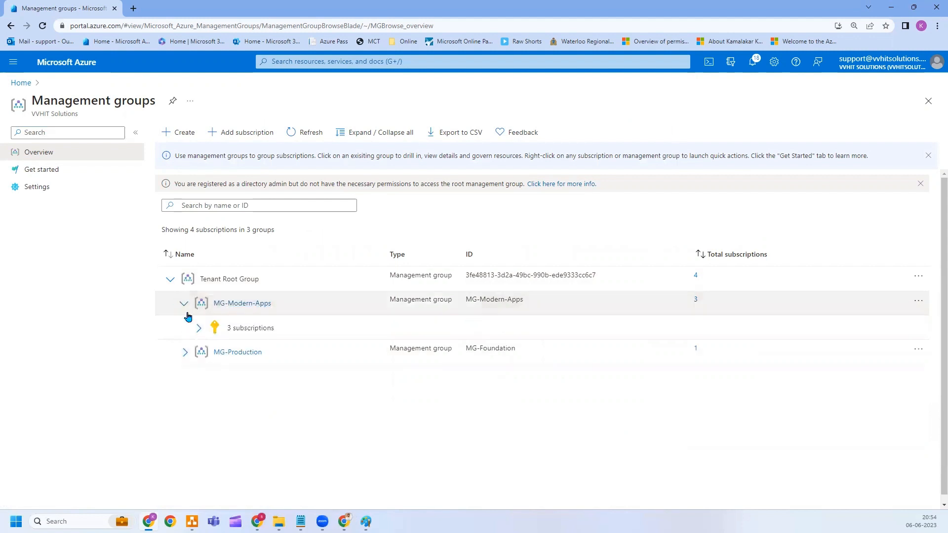
pyautogui.click(185, 352)
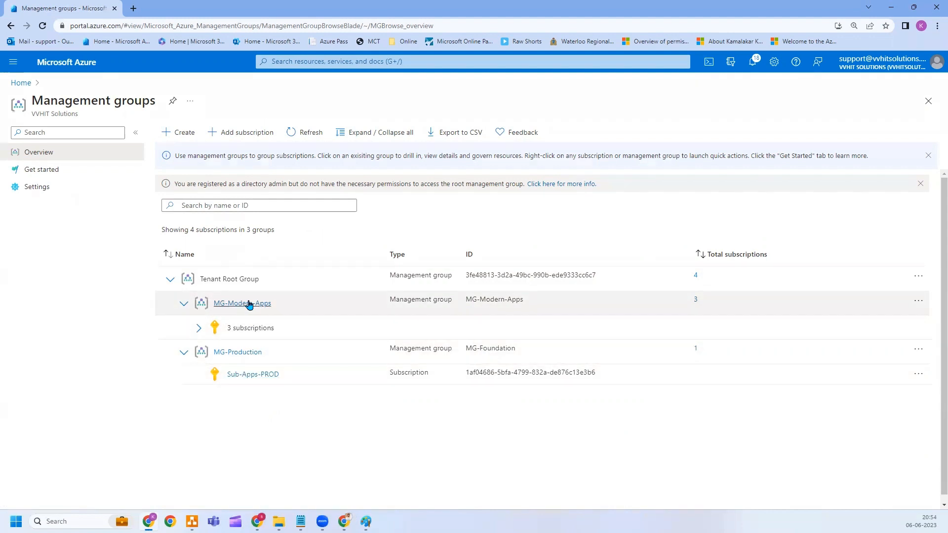
pyautogui.click(199, 327)
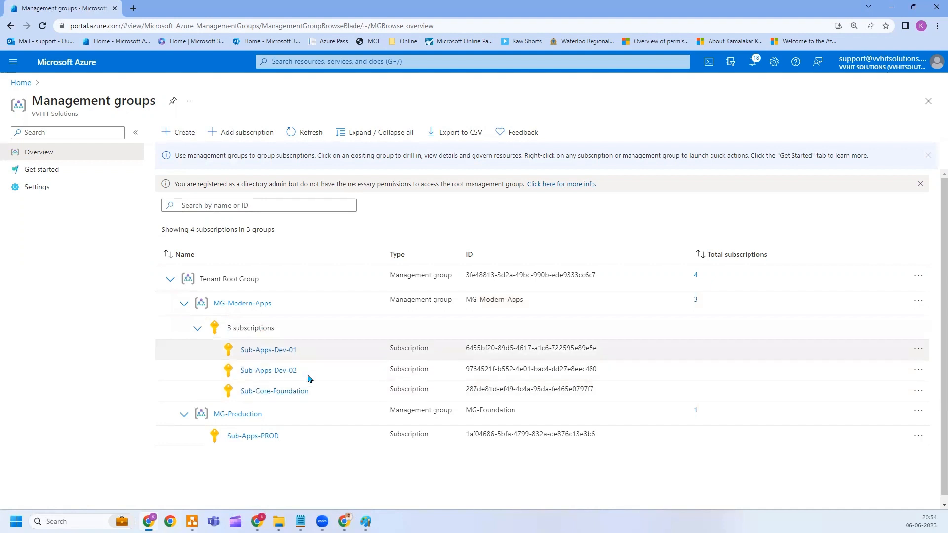
pyautogui.click(258, 304)
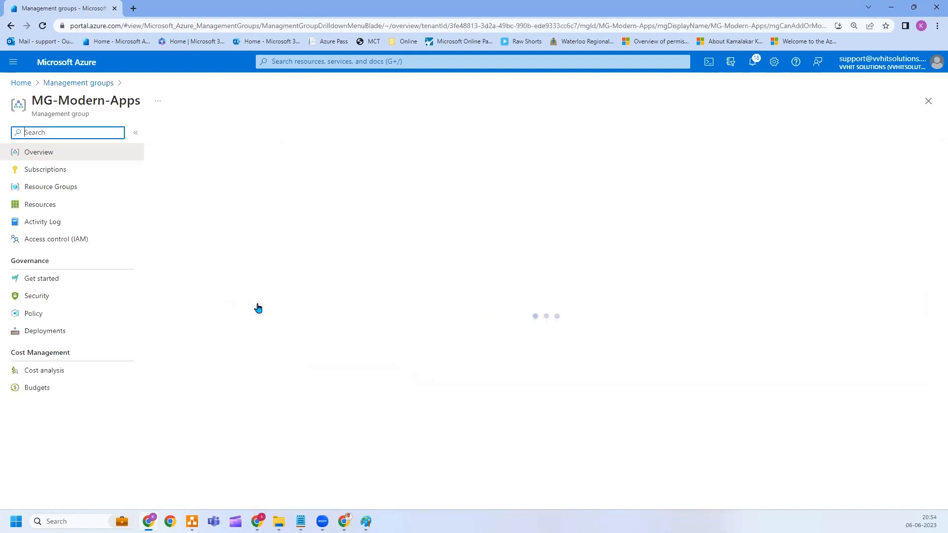
pyautogui.click(52, 241)
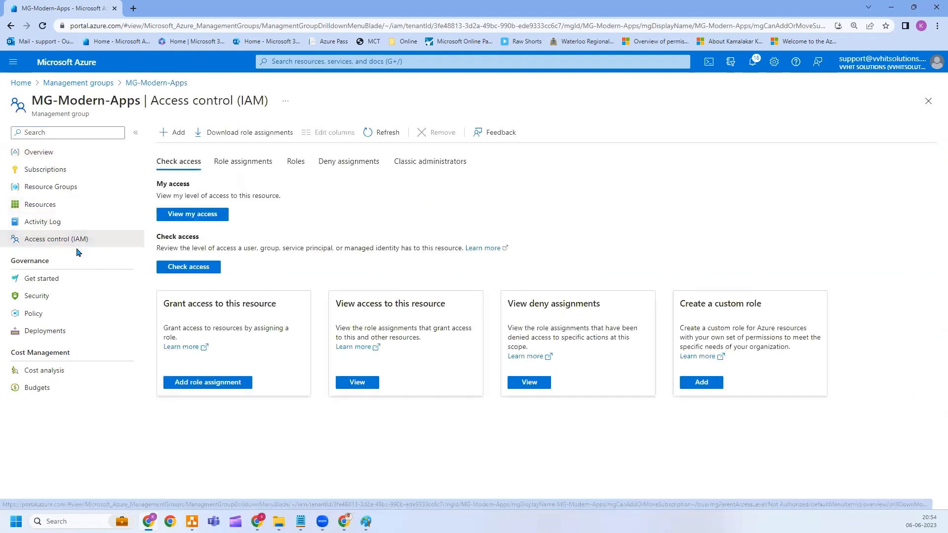
# Start a role assignment using the privileged Contributor role.
pyautogui.click(174, 132)
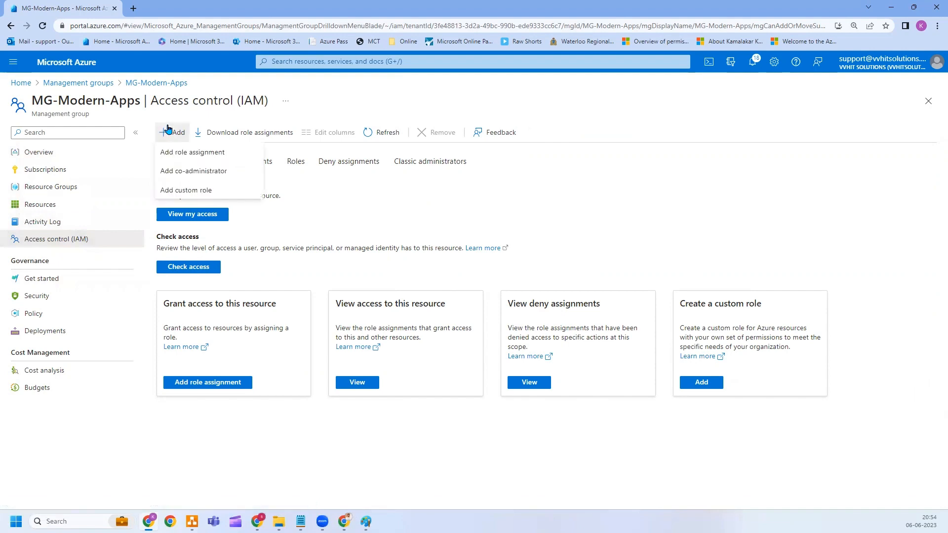
pyautogui.click(183, 153)
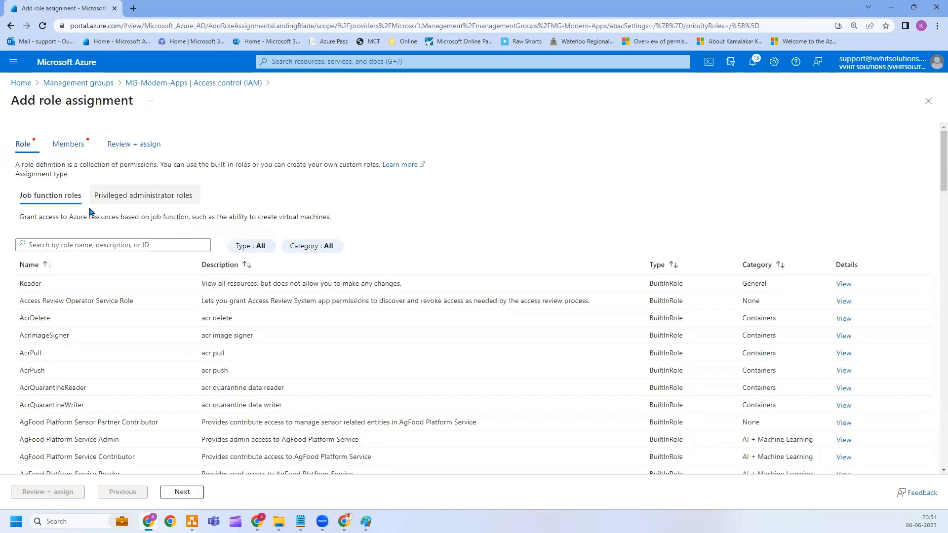
pyautogui.click(142, 199)
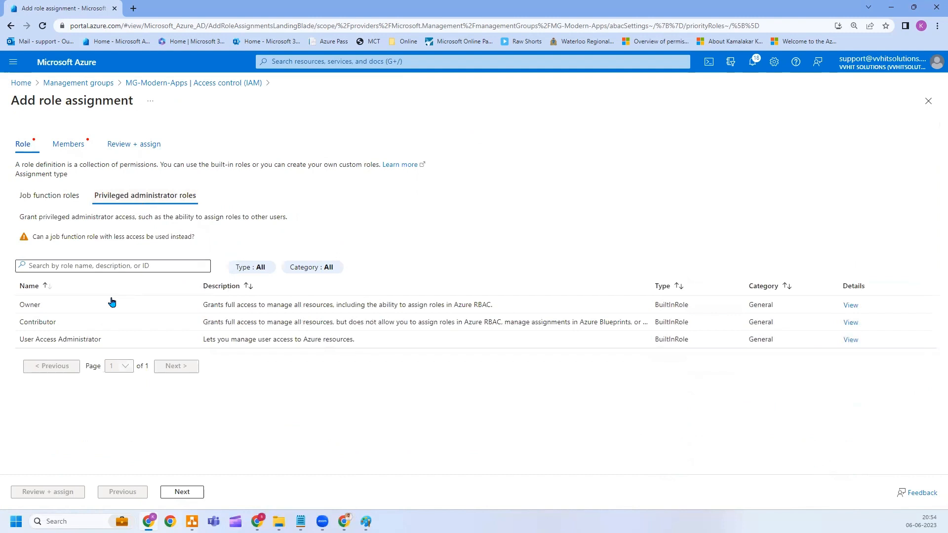
pyautogui.click(91, 323)
pyautogui.click(172, 491)
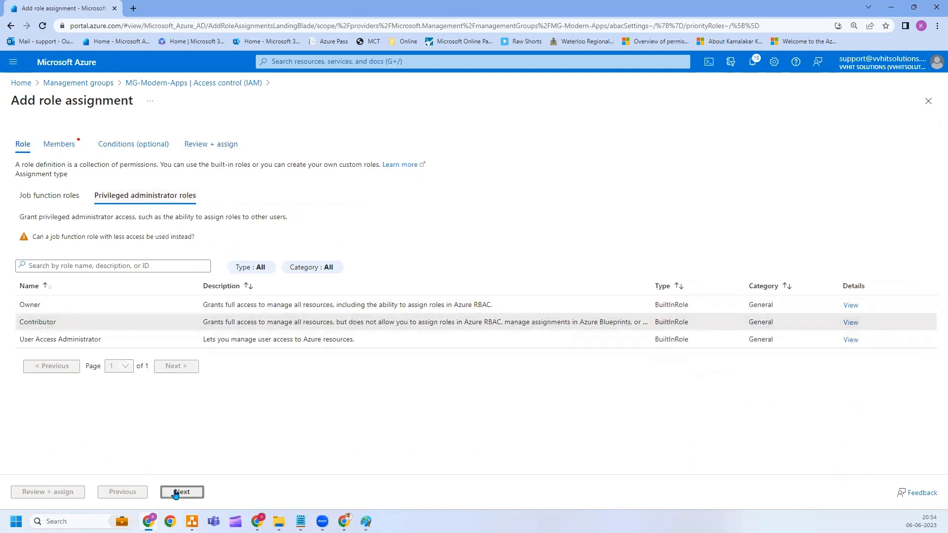
# Select the Cloud_admins group as the member, then review and assign.
pyautogui.click(131, 232)
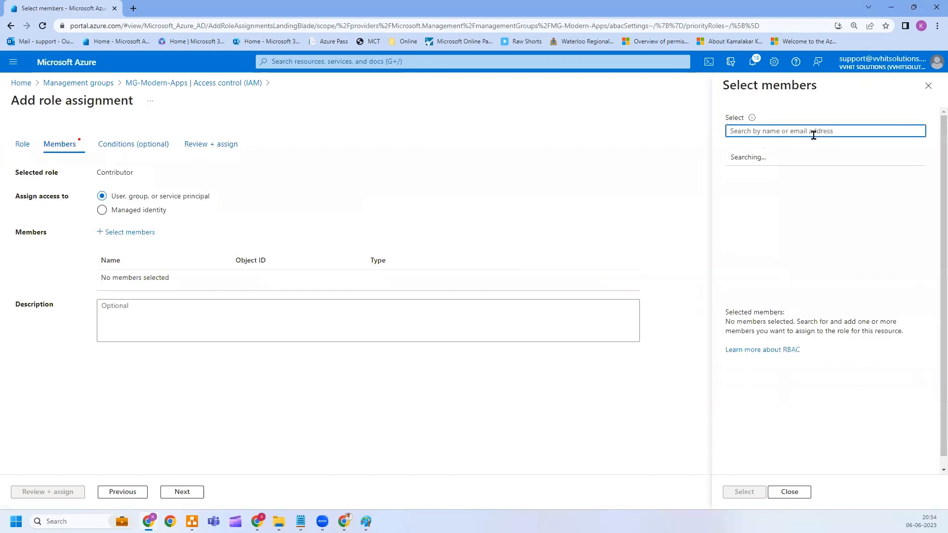
pyautogui.write('cloud')
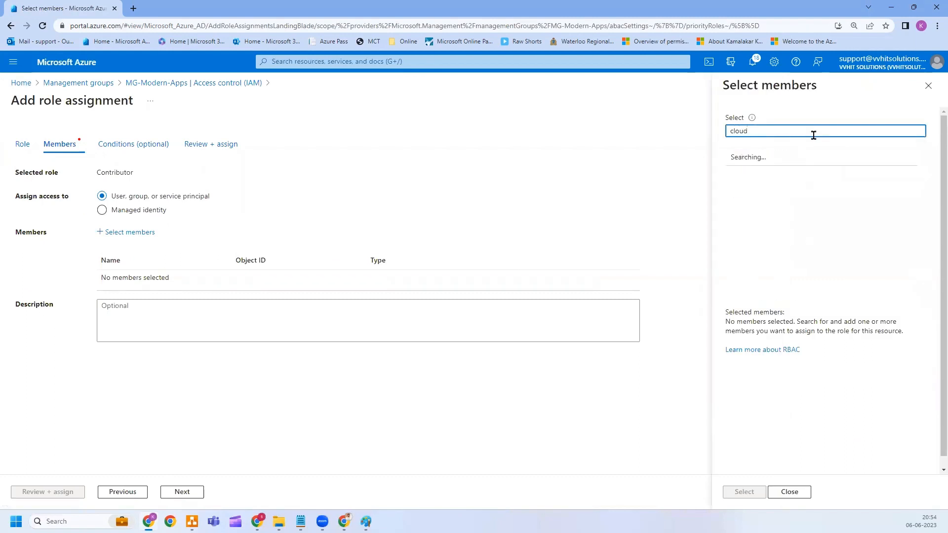
pyautogui.click(787, 186)
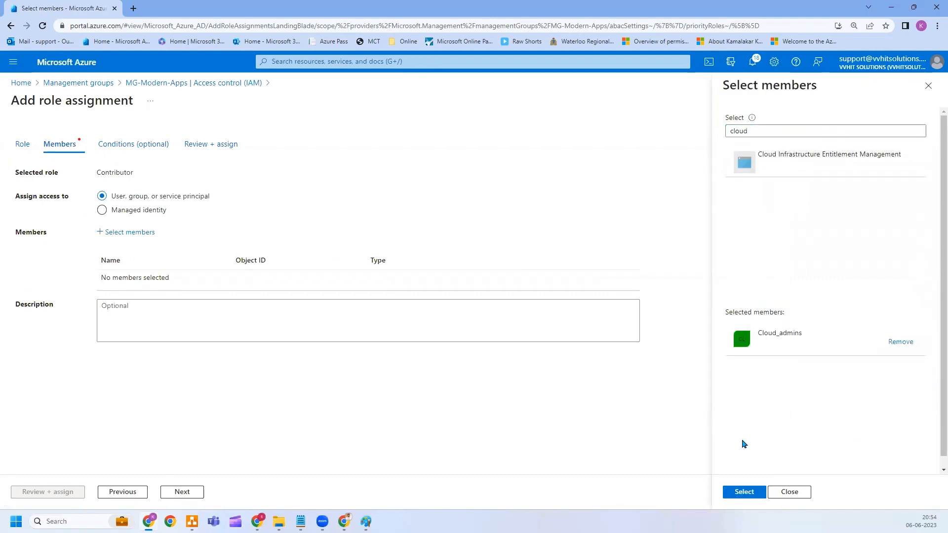
pyautogui.click(740, 492)
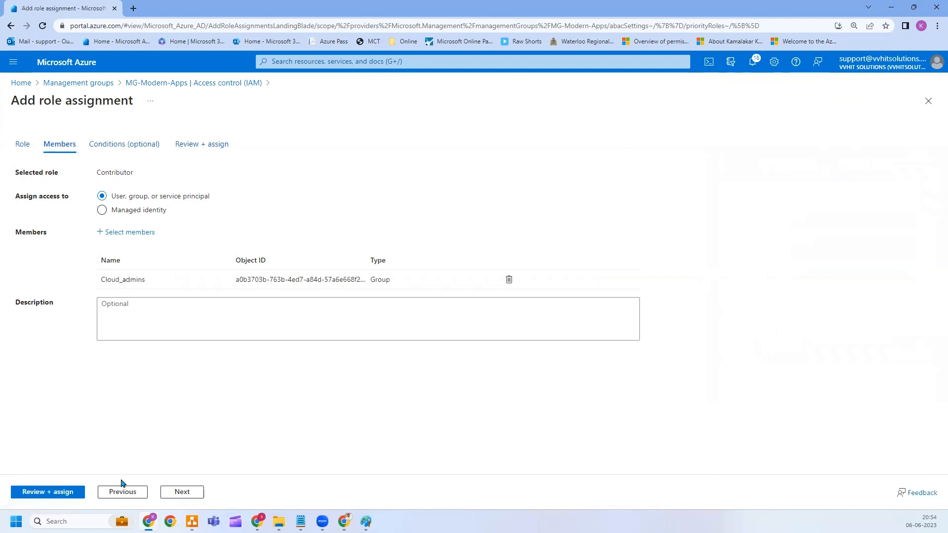
pyautogui.click(52, 493)
pyautogui.click(52, 492)
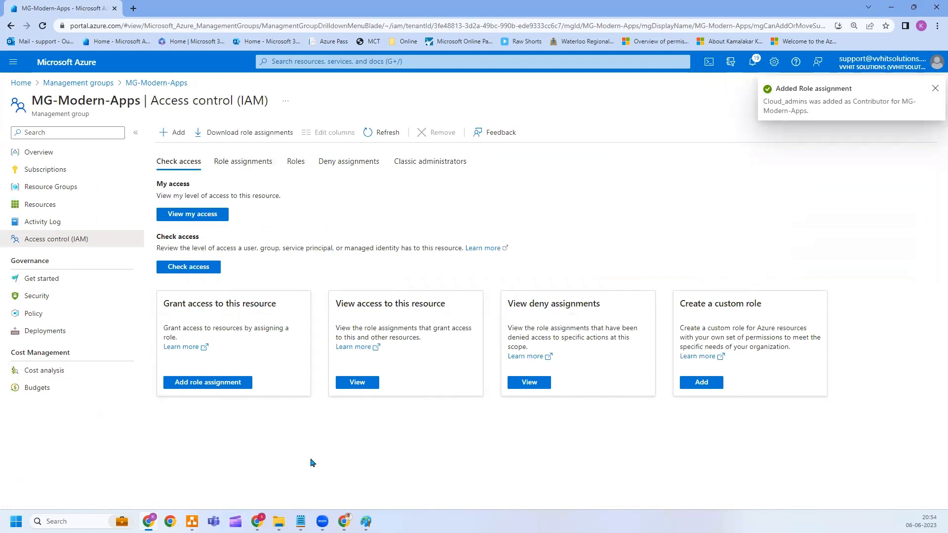
# Start another role assignment using the Virtual Machine Contributor role.
pyautogui.click(177, 134)
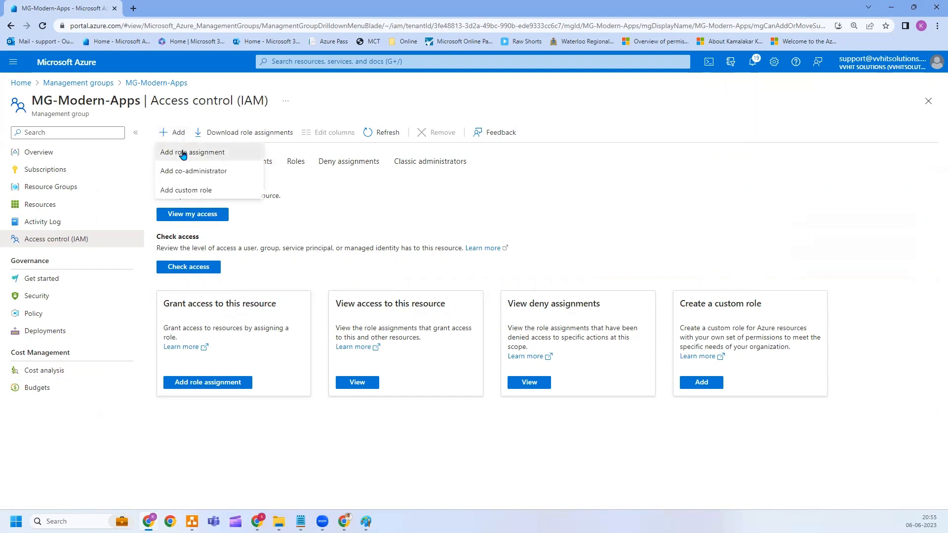
pyautogui.click(181, 151)
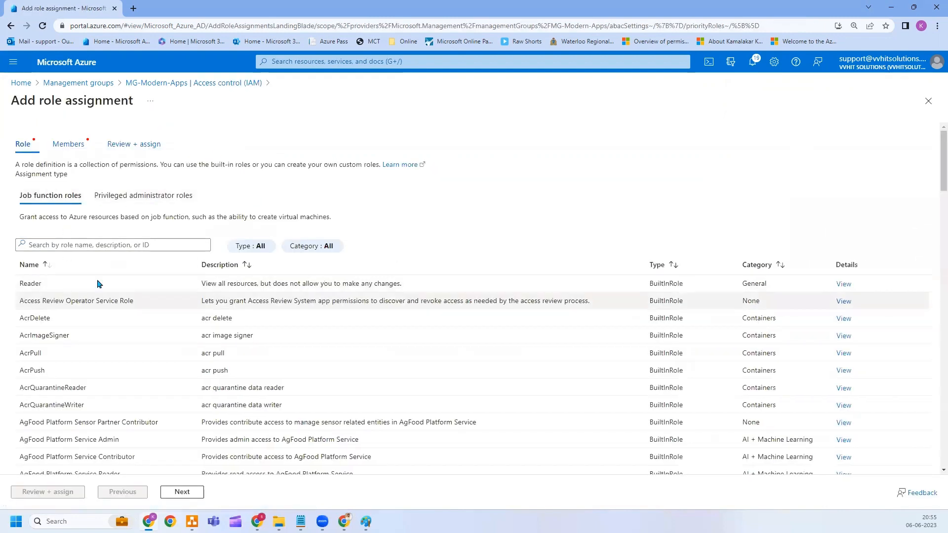
pyautogui.click(104, 245)
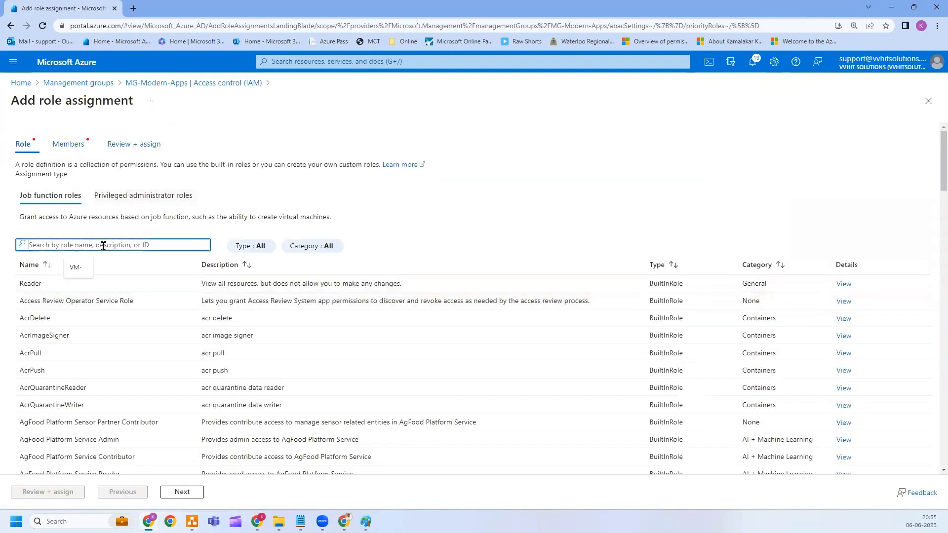
pyautogui.write('virtual machine con')
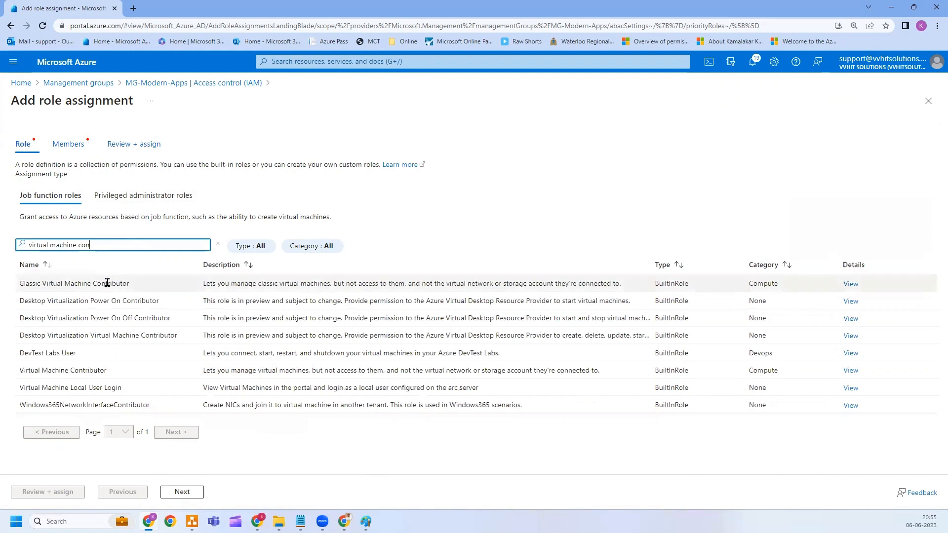
pyautogui.click(86, 370)
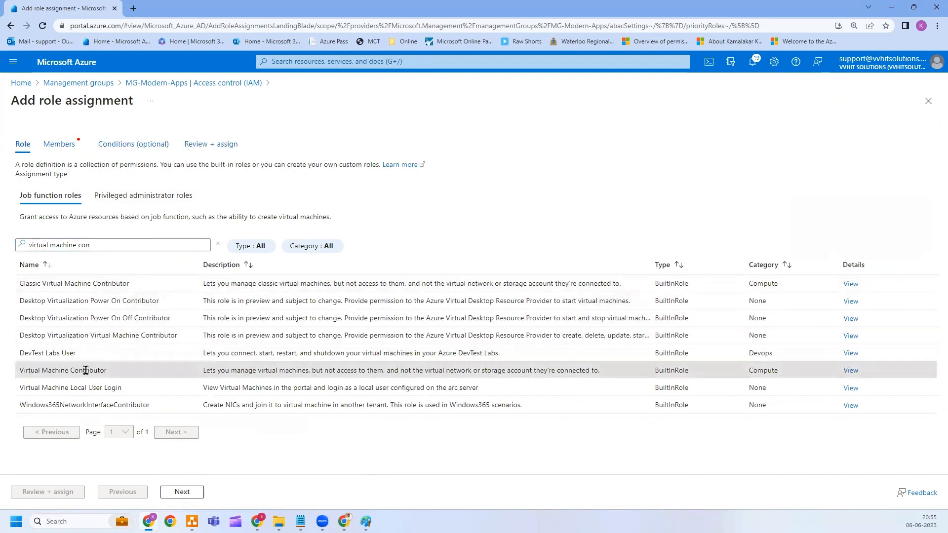
pyautogui.click(169, 492)
# Choose VM Operator-L3 as the member, review and assign, then switch to the Paint notes.
pyautogui.click(139, 233)
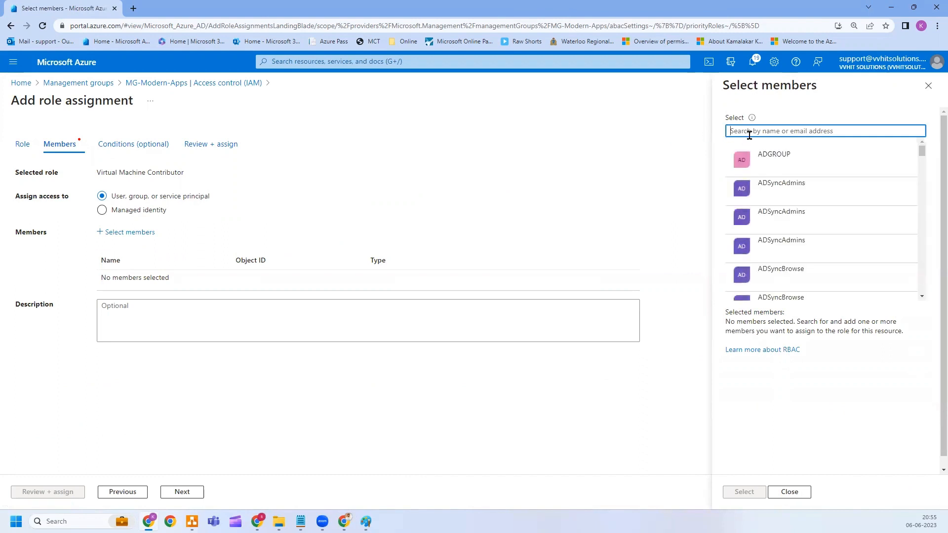
pyautogui.write('VM operat')
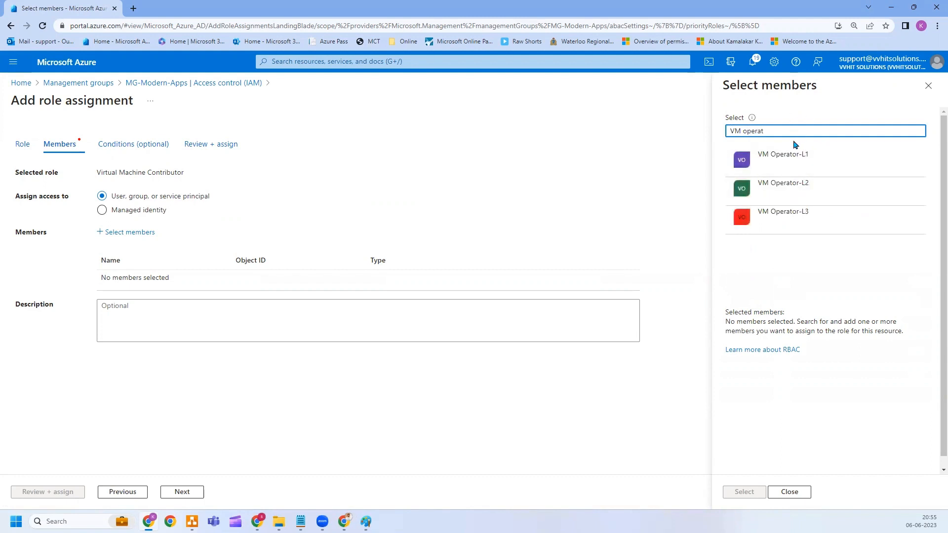
pyautogui.click(793, 223)
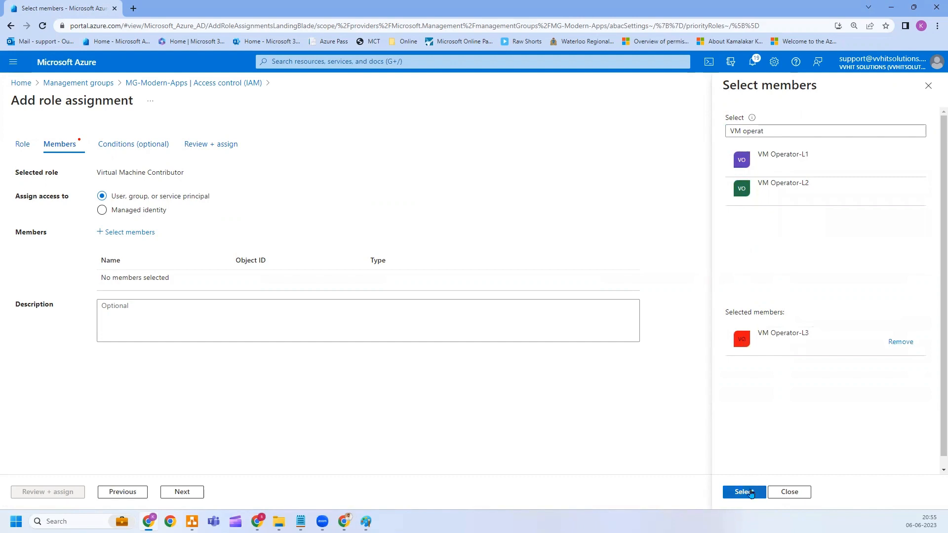
pyautogui.click(744, 491)
pyautogui.click(181, 492)
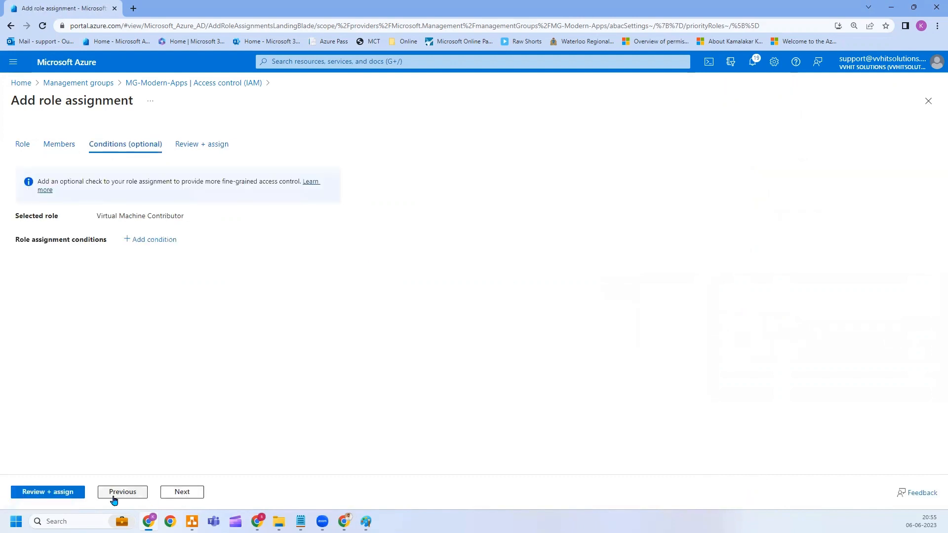
pyautogui.click(76, 496)
pyautogui.click(75, 496)
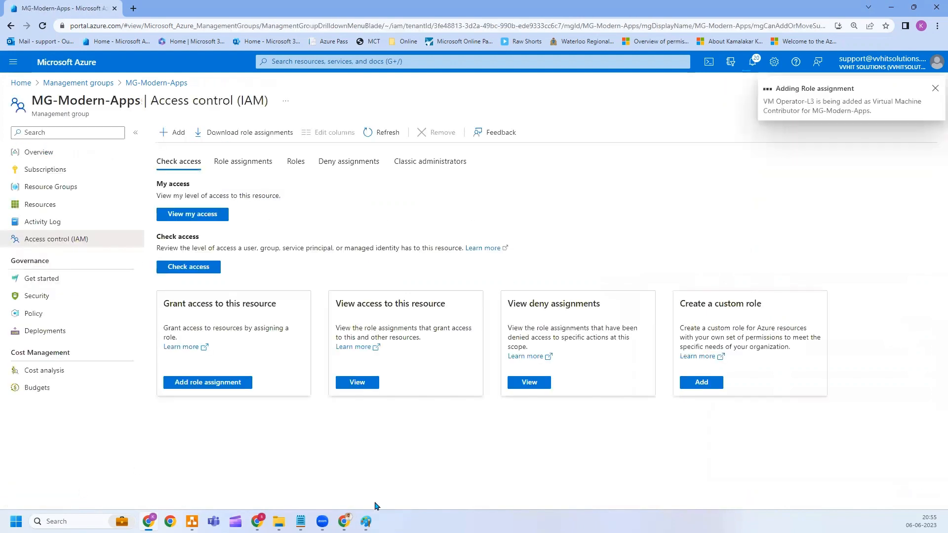
pyautogui.click(365, 522)
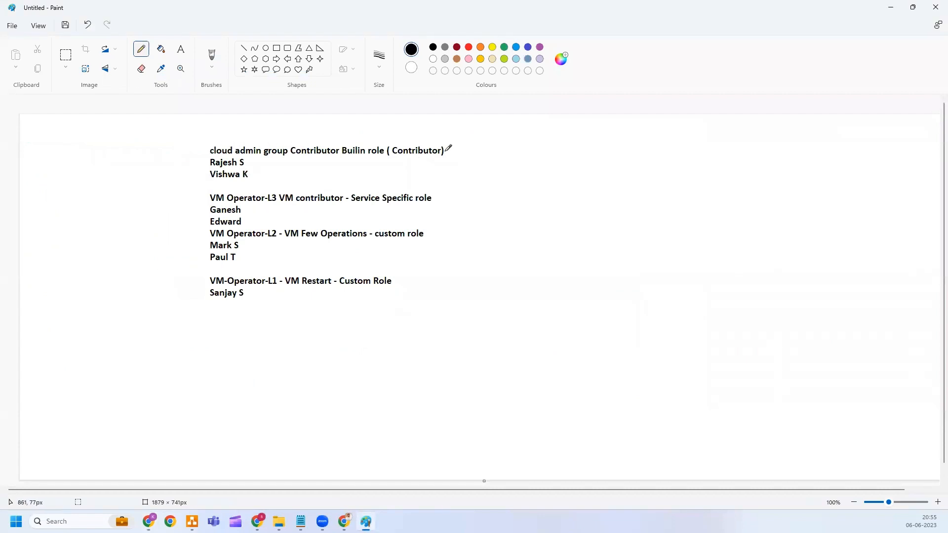
# Mark the Contributor and Service Specific lines, circle both Custom Role entries, then return to Azure.
pyautogui.moveTo(445, 153); pyautogui.dragTo(497, 102)
pyautogui.moveTo(435, 196); pyautogui.dragTo(512, 157)
pyautogui.moveTo(370, 242)
pyautogui.mouseDown()
pyautogui.moveTo(423, 242)
pyautogui.moveTo(429, 228)
pyautogui.moveTo(385, 226)
pyautogui.mouseUp()
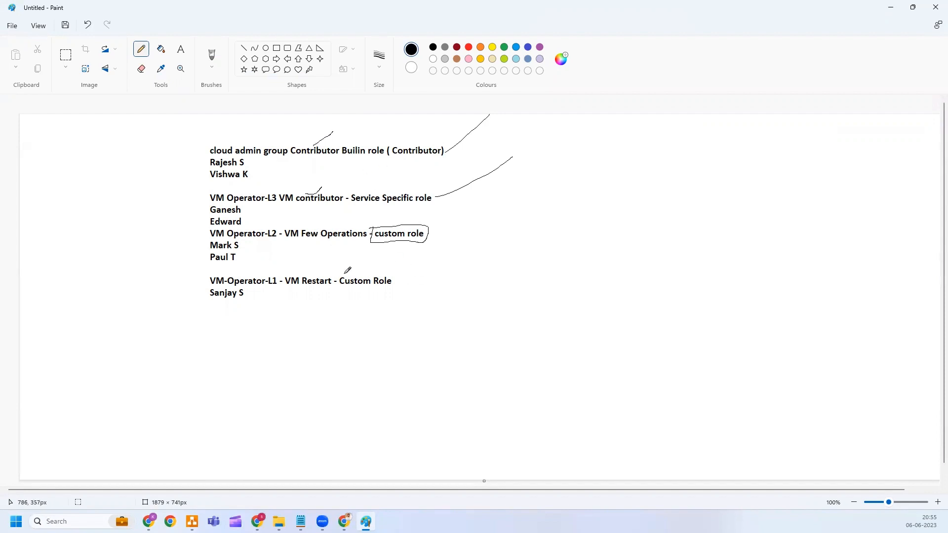
pyautogui.moveTo(336, 274)
pyautogui.mouseDown()
pyautogui.moveTo(372, 295)
pyautogui.moveTo(402, 265)
pyautogui.moveTo(346, 265)
pyautogui.mouseUp()
pyautogui.hotkey('alt', 'Tab')
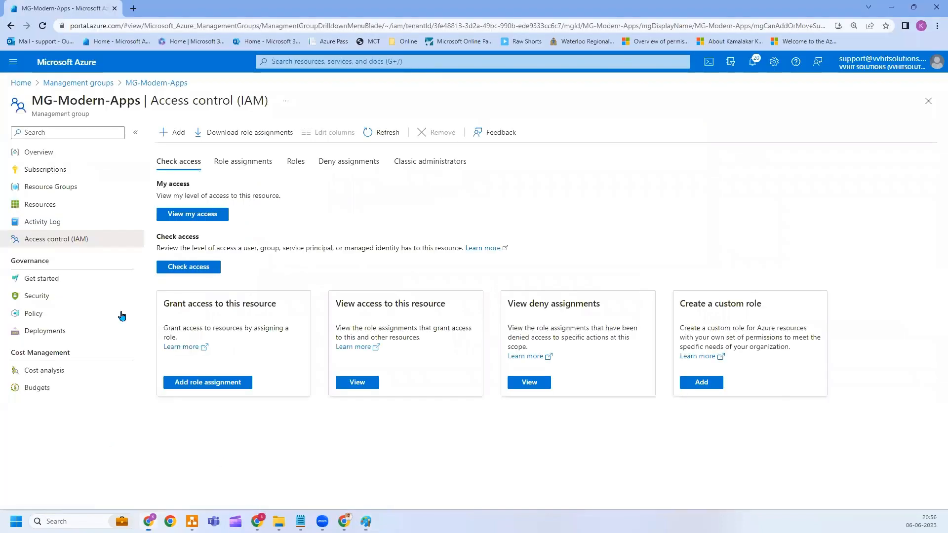
# Begin a from-scratch custom role named VM Operator-L2 and continue to Permissions.
pyautogui.click(164, 134)
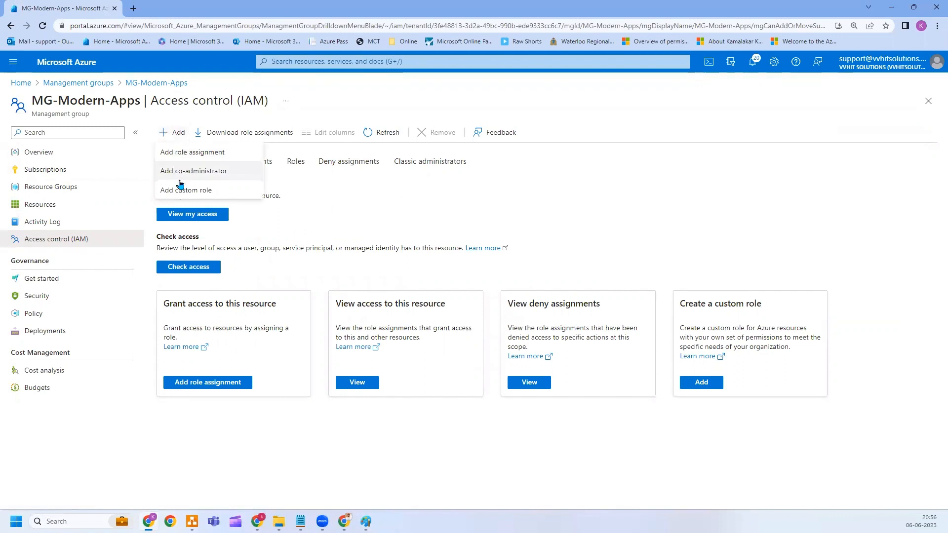
pyautogui.click(179, 191)
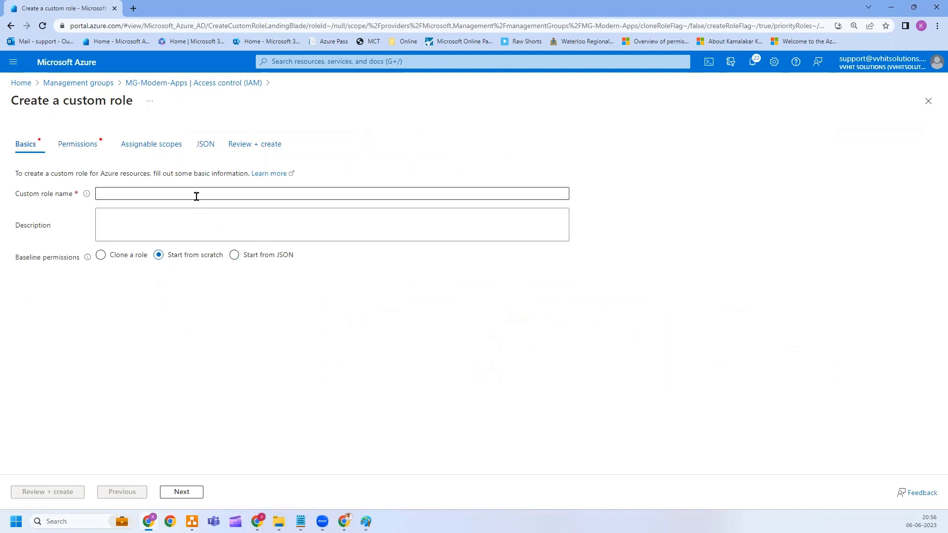
pyautogui.click(172, 194)
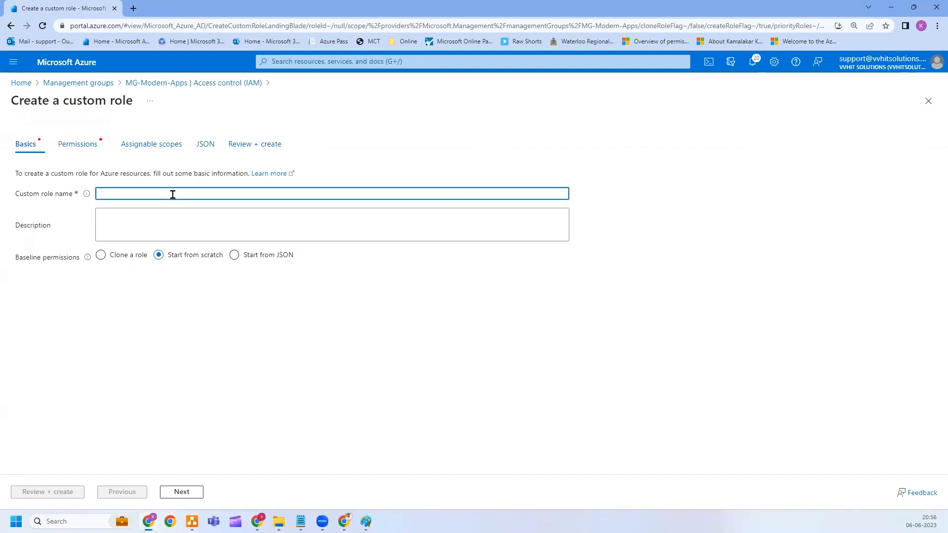
pyautogui.write('VM')
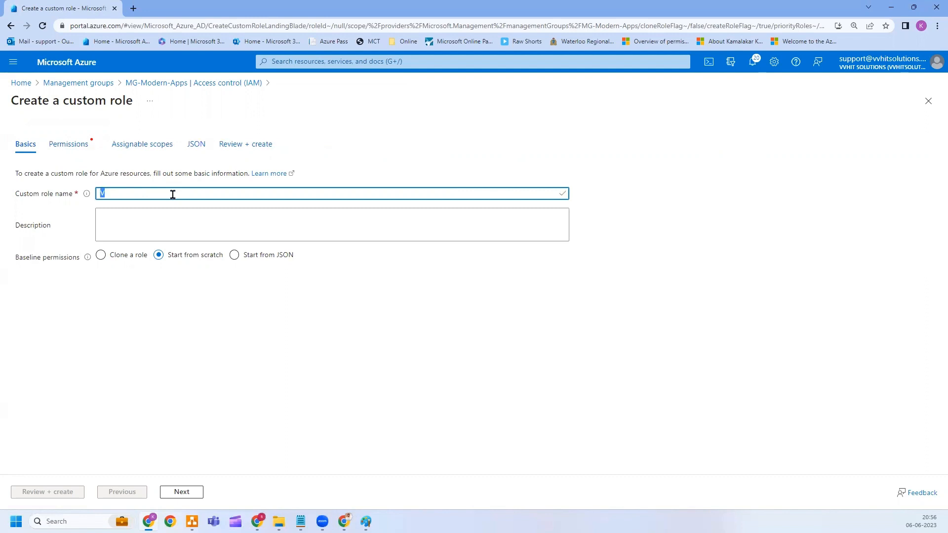
pyautogui.write('VM Operator-L1')
pyautogui.press('BackSpace')
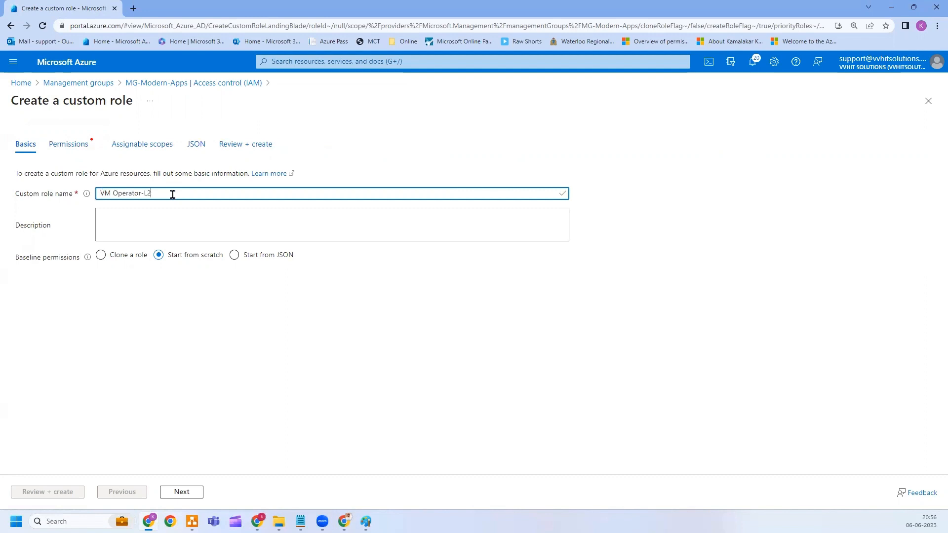
pyautogui.click(205, 352)
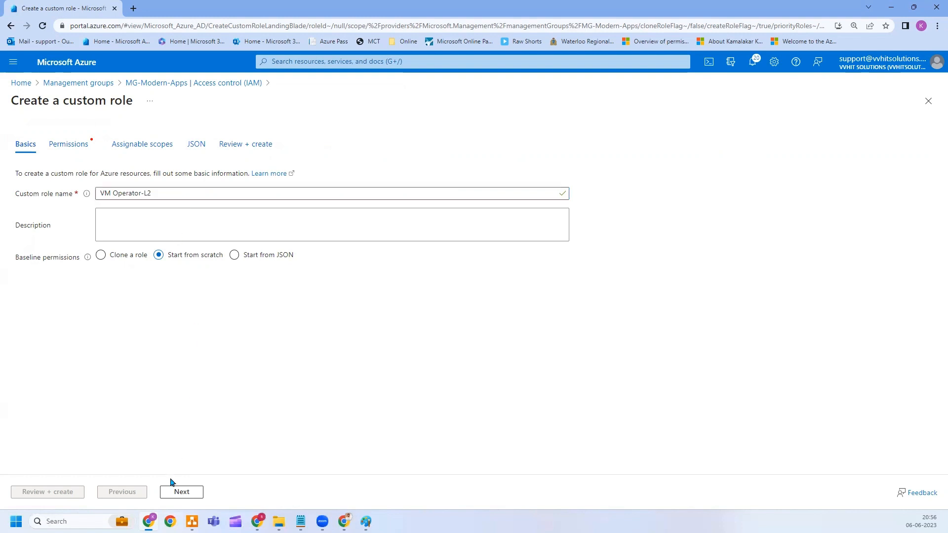
pyautogui.click(180, 492)
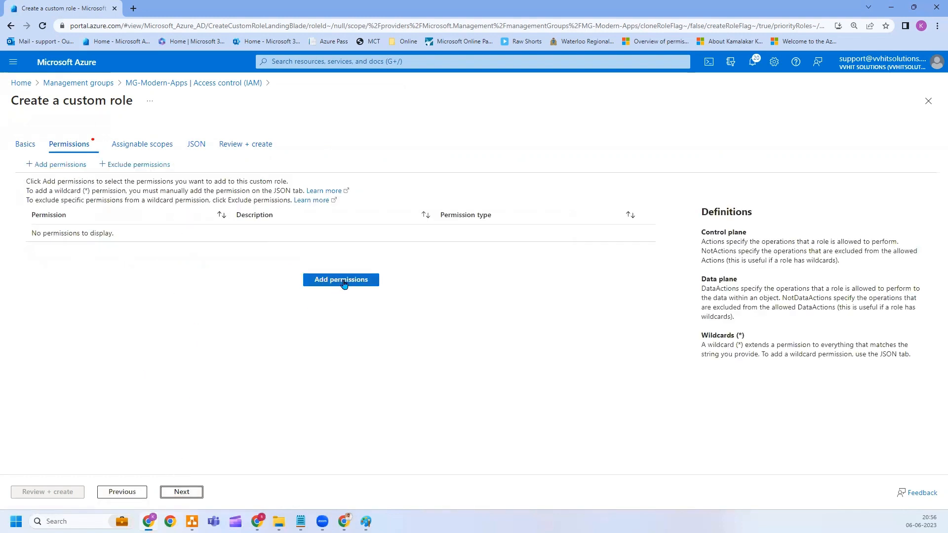
# Open the permission picker and browse the Microsoft.Compute virtualMachines actions.
pyautogui.click(344, 284)
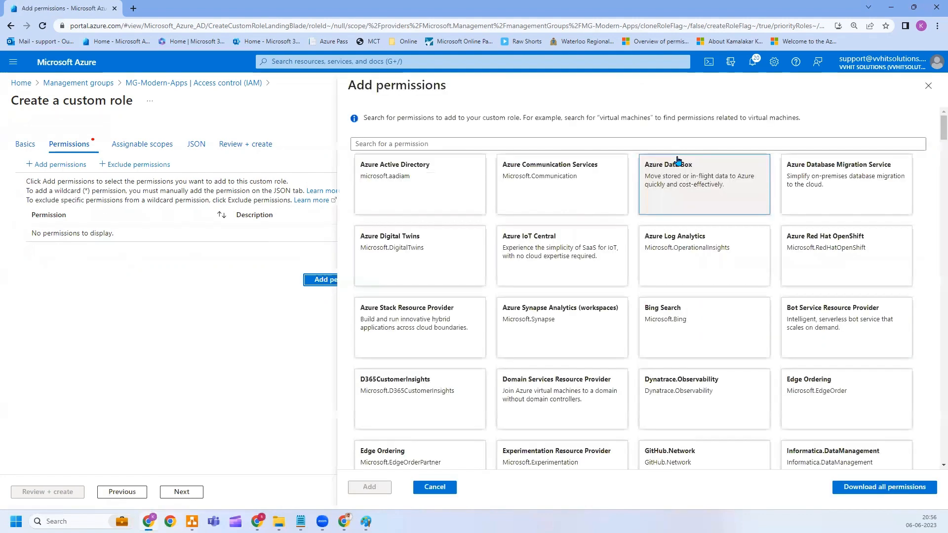
pyautogui.click(618, 144)
pyautogui.write('c')
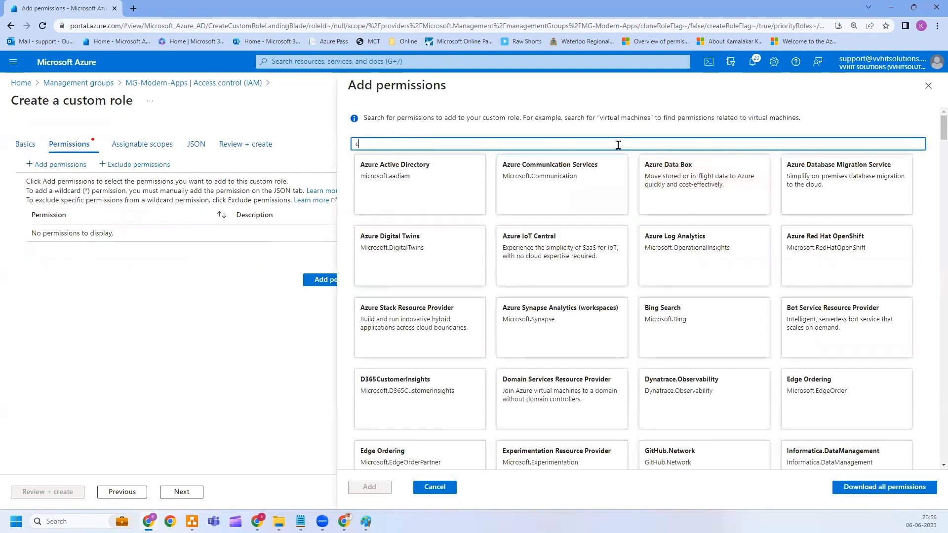
pyautogui.write('ompute')
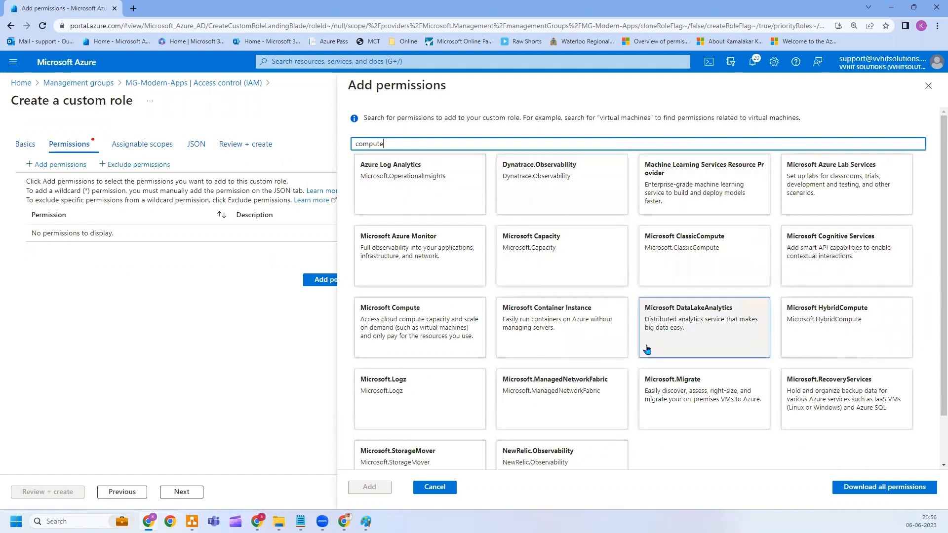
pyautogui.click(400, 321)
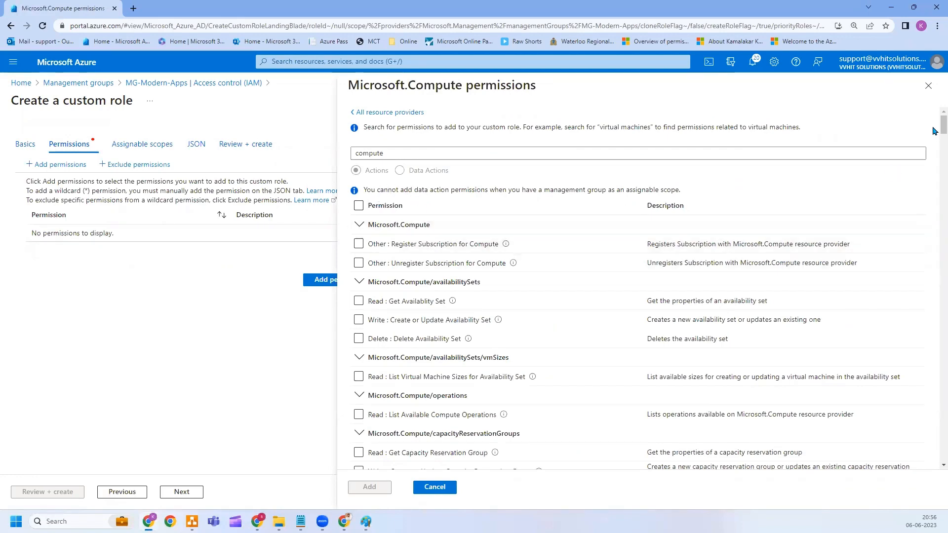
pyautogui.scroll(-3, 933, 144)
pyautogui.moveTo(933, 144); pyautogui.dragTo(903, 421)
pyautogui.moveTo(899, 457); pyautogui.dragTo(898, 437)
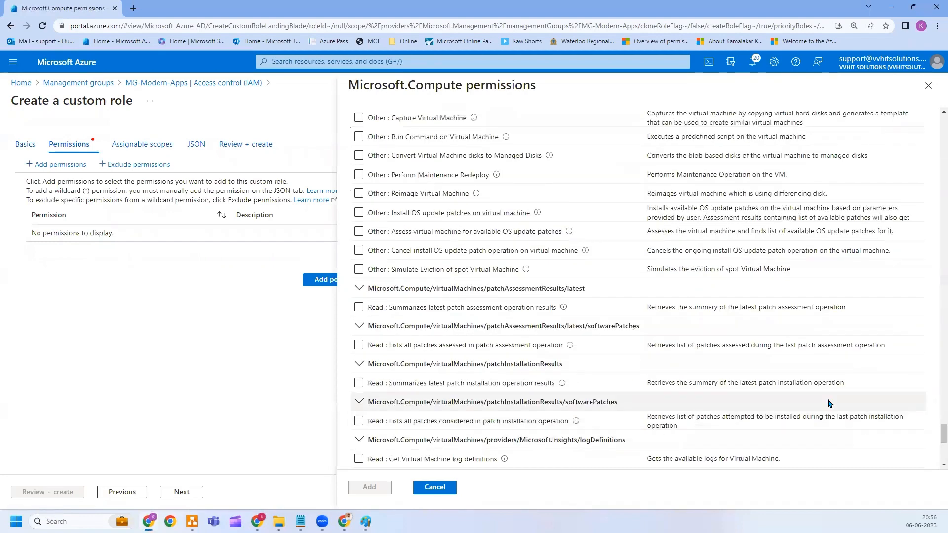
pyautogui.scroll(5, 403, 299)
pyautogui.scroll(2, 404, 299)
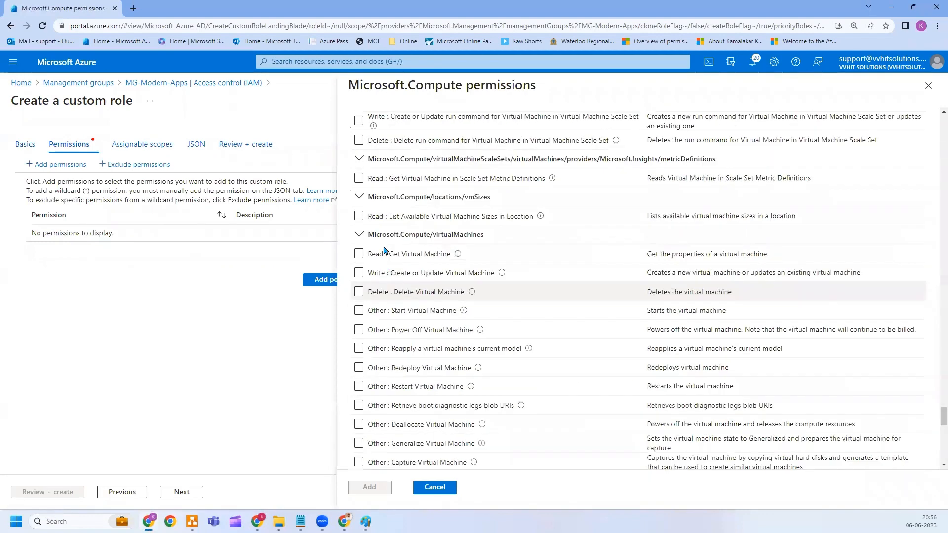
pyautogui.moveTo(375, 233); pyautogui.dragTo(478, 236)
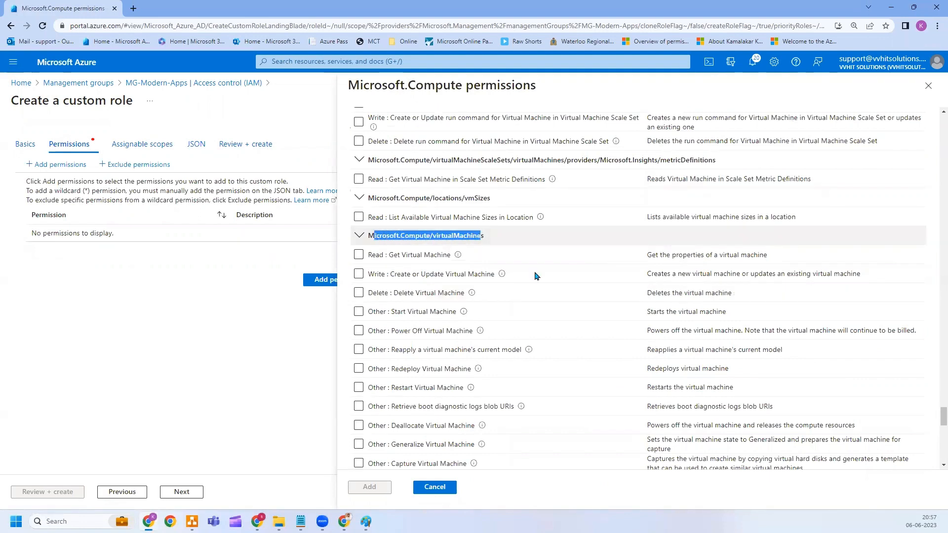
pyautogui.click(410, 293)
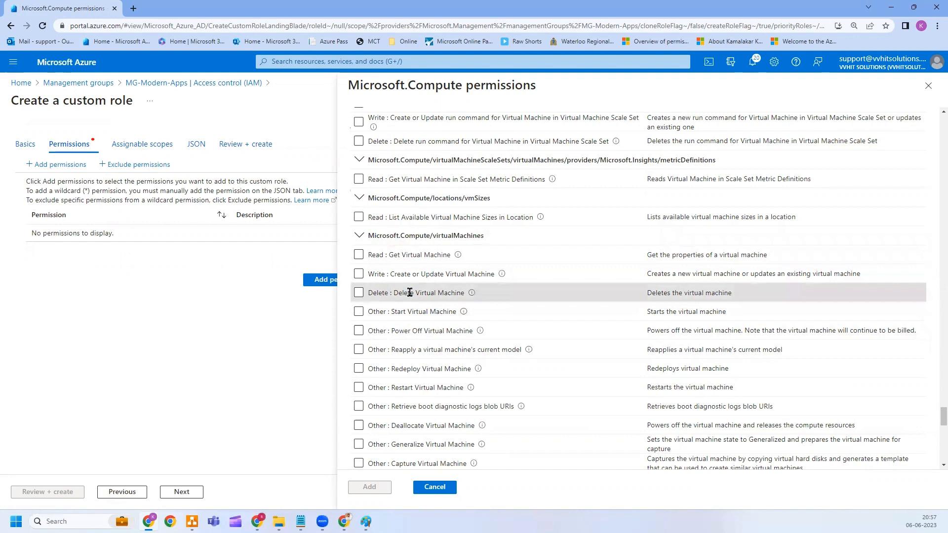
# Tick Redeploy, Reapply, Power Off, Start and Restart VM actions, leaving Delete unticked.
pyautogui.click(358, 294)
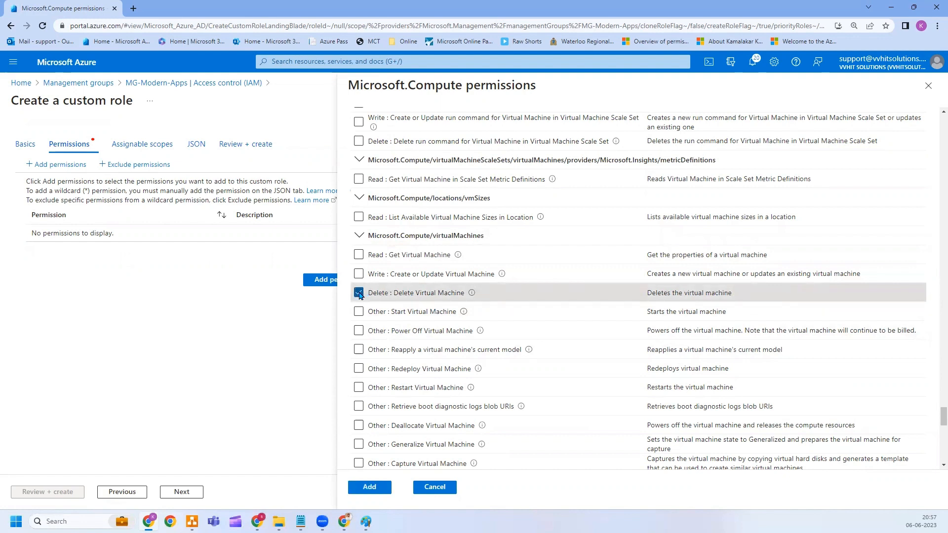
pyautogui.click(359, 293)
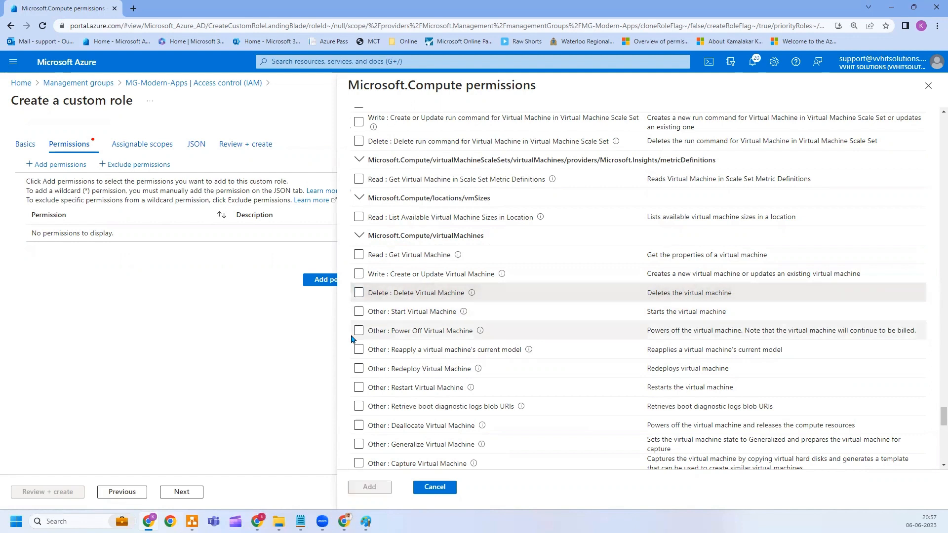
pyautogui.click(359, 368)
pyautogui.click(359, 349)
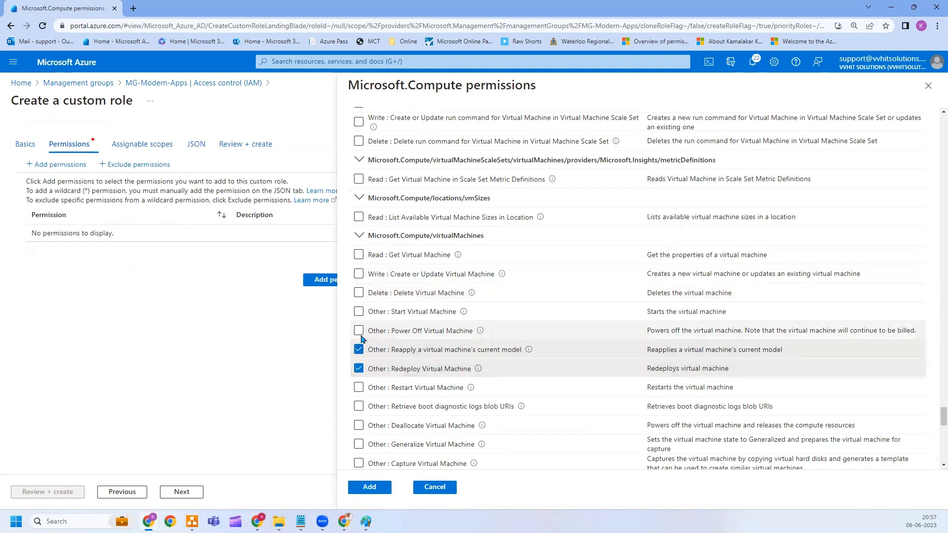
pyautogui.click(359, 331)
pyautogui.click(359, 311)
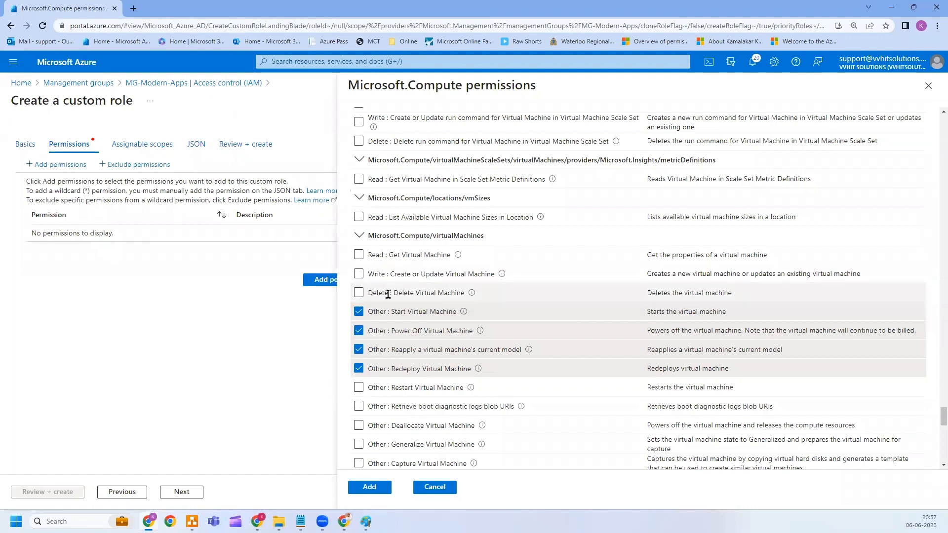
pyautogui.click(359, 387)
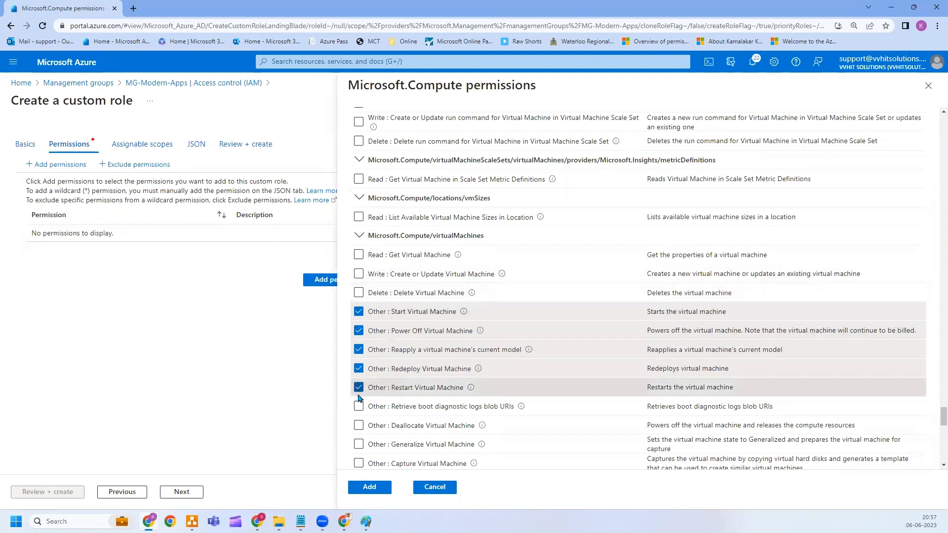
# Also tick Deallocate, Capture and Run Command, then add the checked permissions.
pyautogui.scroll(-1, 359, 399)
pyautogui.click(359, 376)
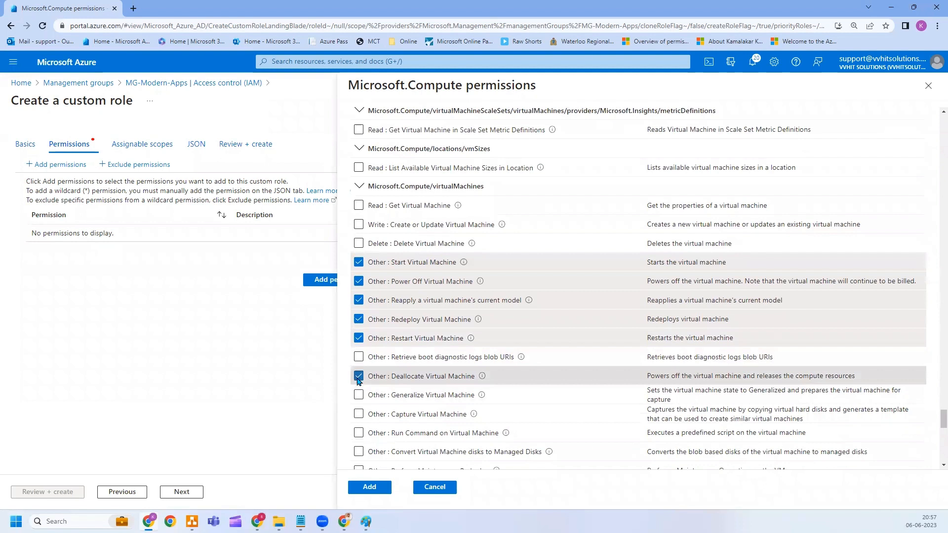
pyautogui.click(358, 413)
pyautogui.scroll(-1, 359, 395)
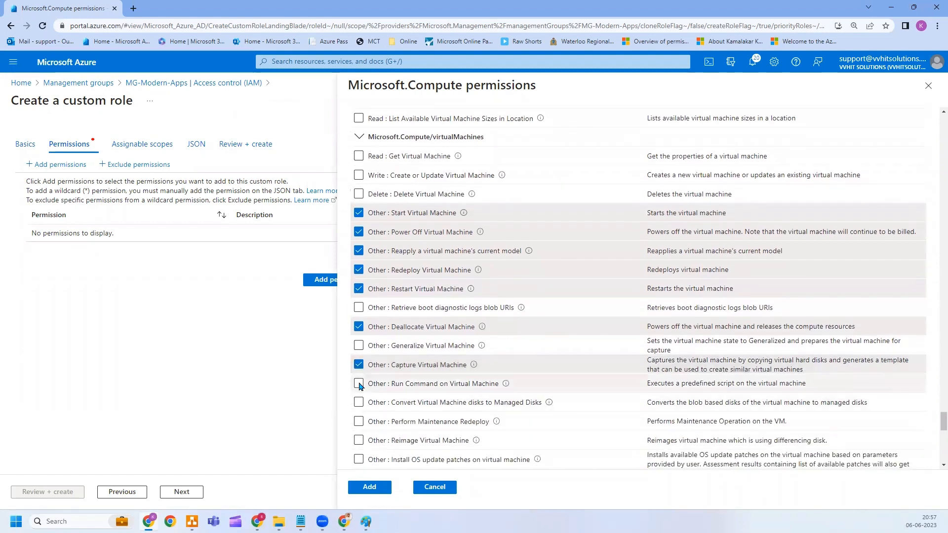
pyautogui.click(359, 385)
pyautogui.scroll(-1, 359, 385)
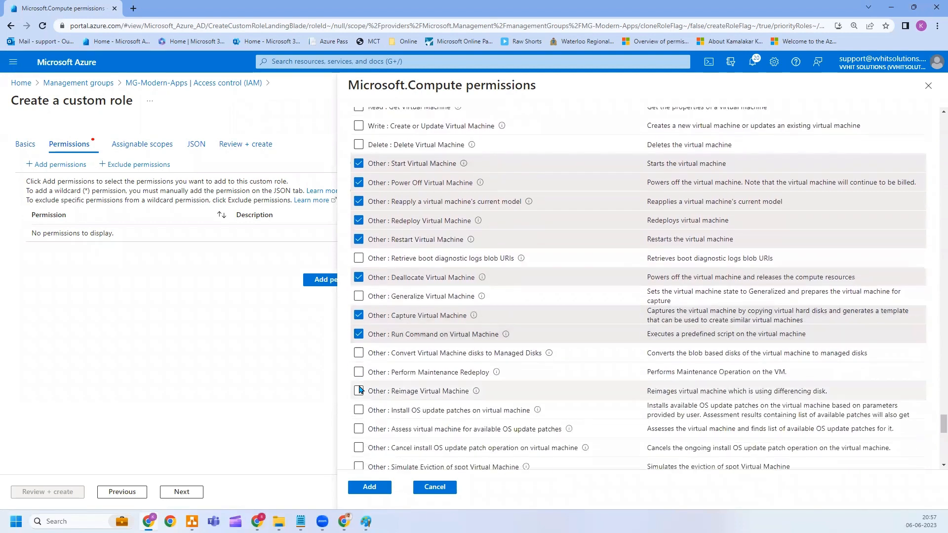
pyautogui.scroll(-1, 358, 405)
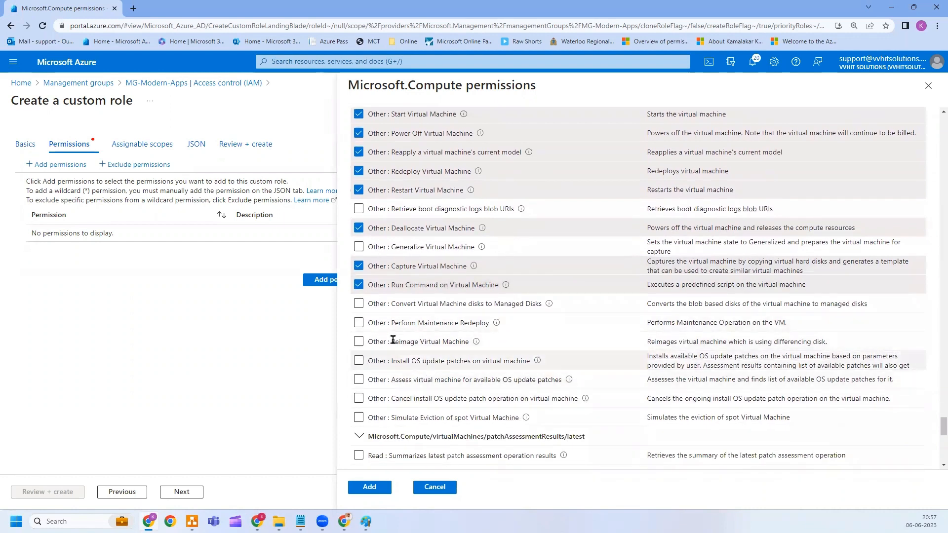
pyautogui.click(368, 488)
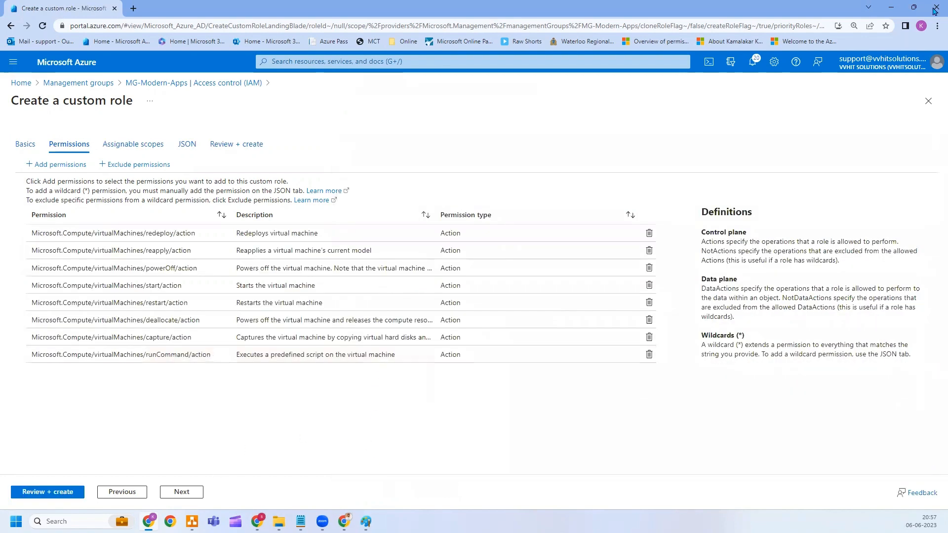
# Open the custom role's JSON definition and make it editable.
pyautogui.click(188, 497)
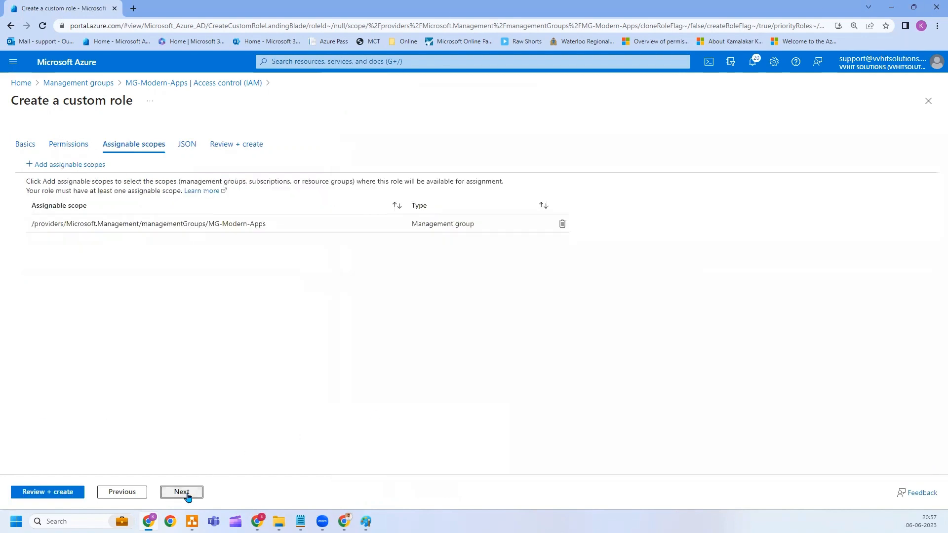
pyautogui.click(183, 493)
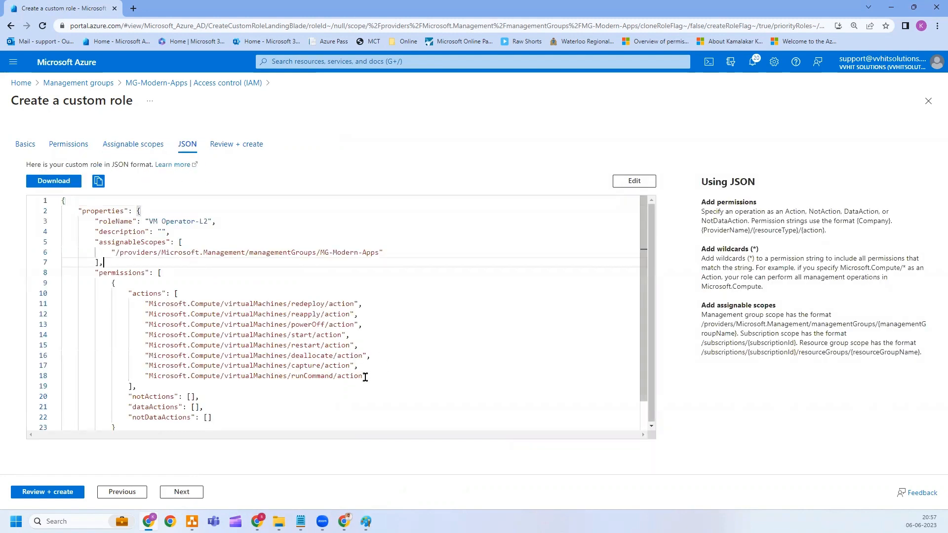
pyautogui.moveTo(366, 377); pyautogui.dragTo(48, 305)
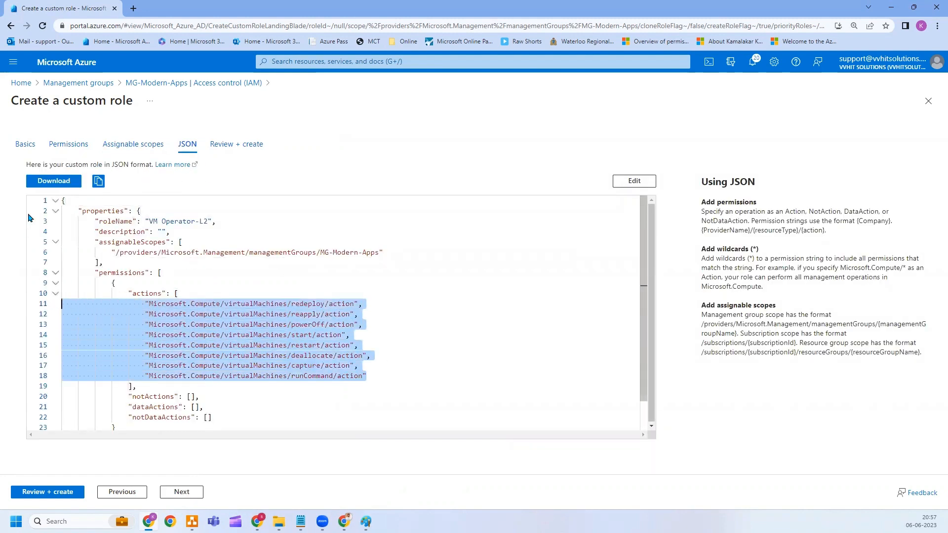
pyautogui.click(632, 181)
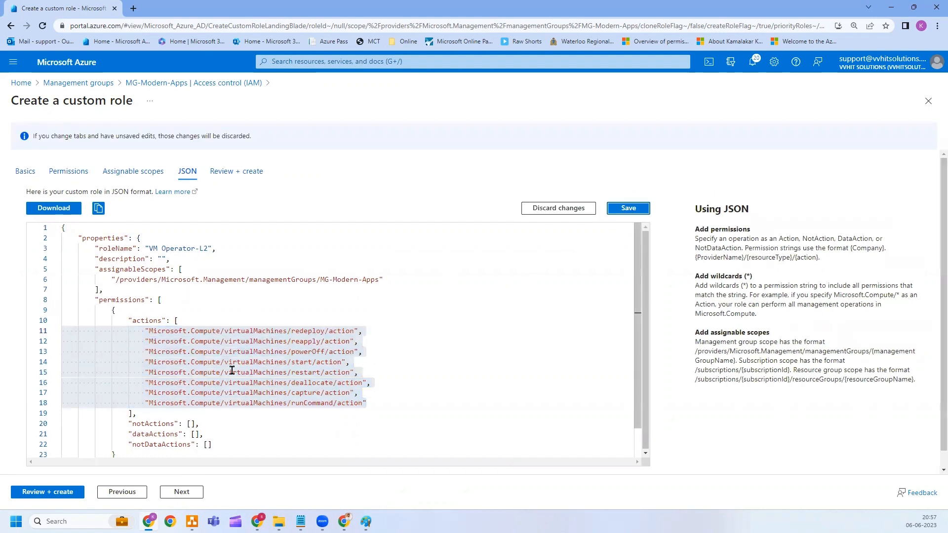
pyautogui.click(196, 321)
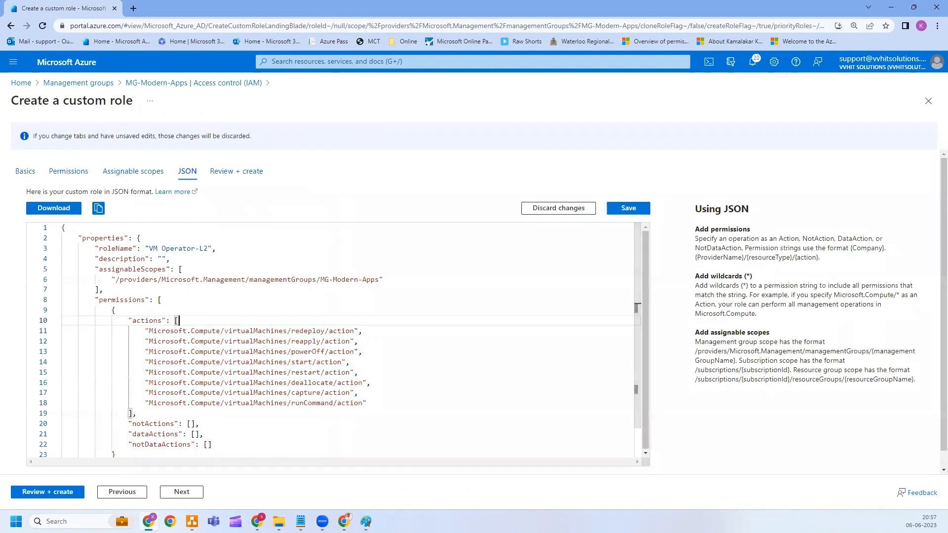
# Insert "Microsoft.Compute/*/read" as a new action line after the capture action, fixing its quotes.
pyautogui.click(301, 521)
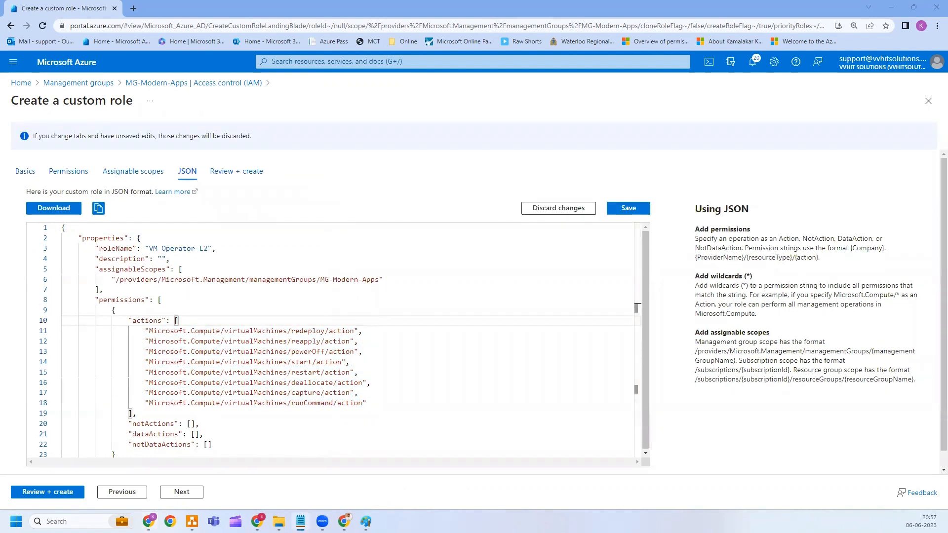
pyautogui.click(363, 397)
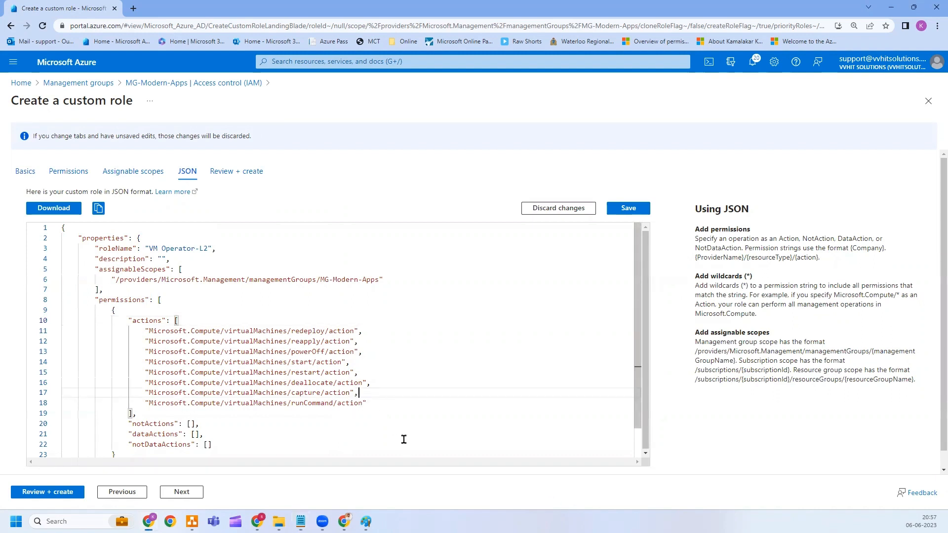
pyautogui.press('Return')
pyautogui.write('Microsoft.Compute/*/read')
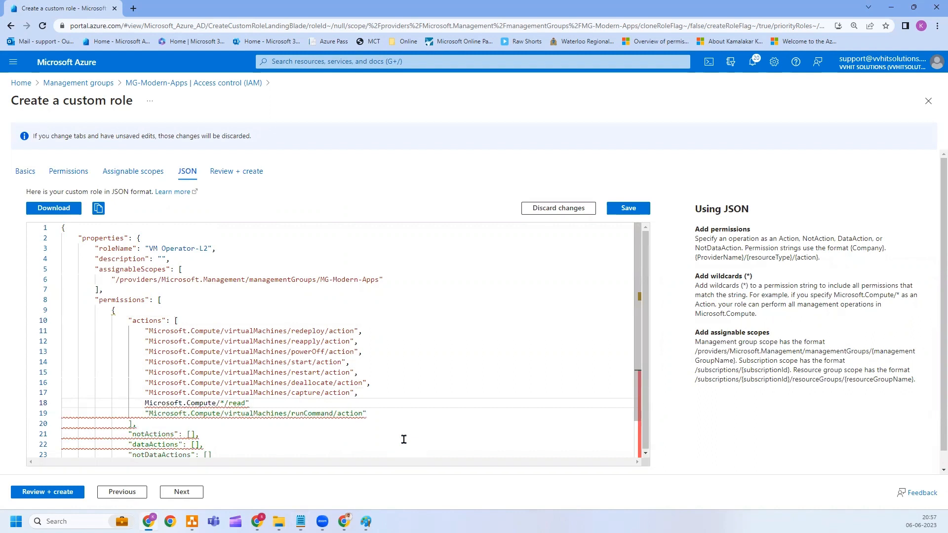
pyautogui.moveTo(153, 420)
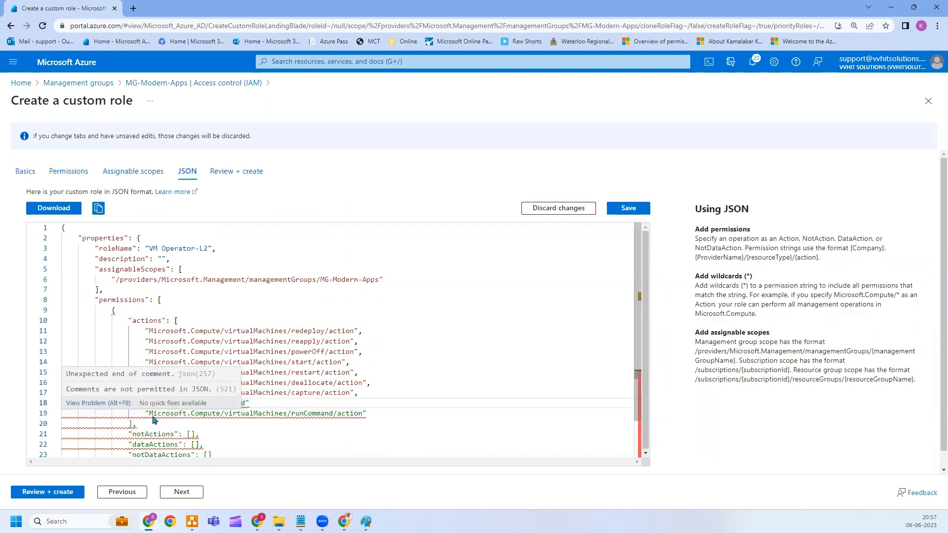
pyautogui.write('"')
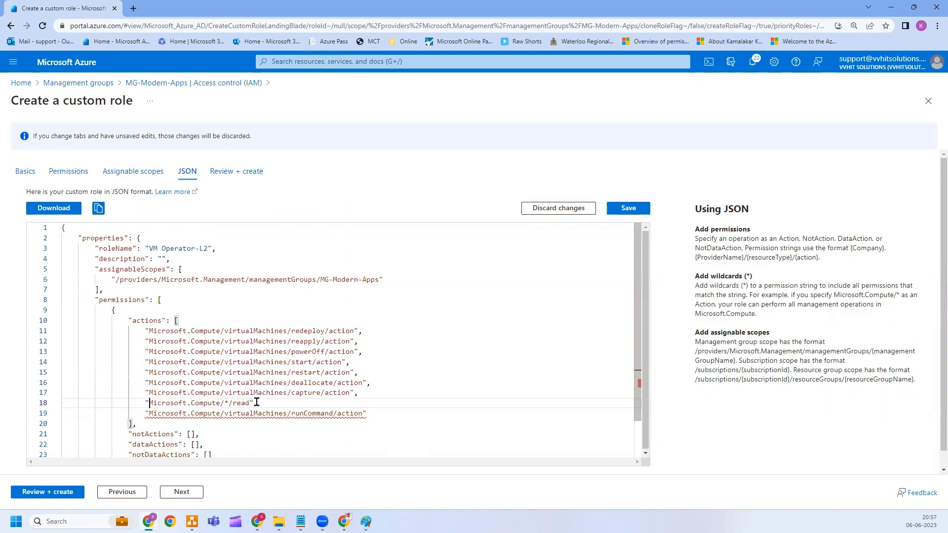
pyautogui.click(258, 403)
pyautogui.click(311, 383)
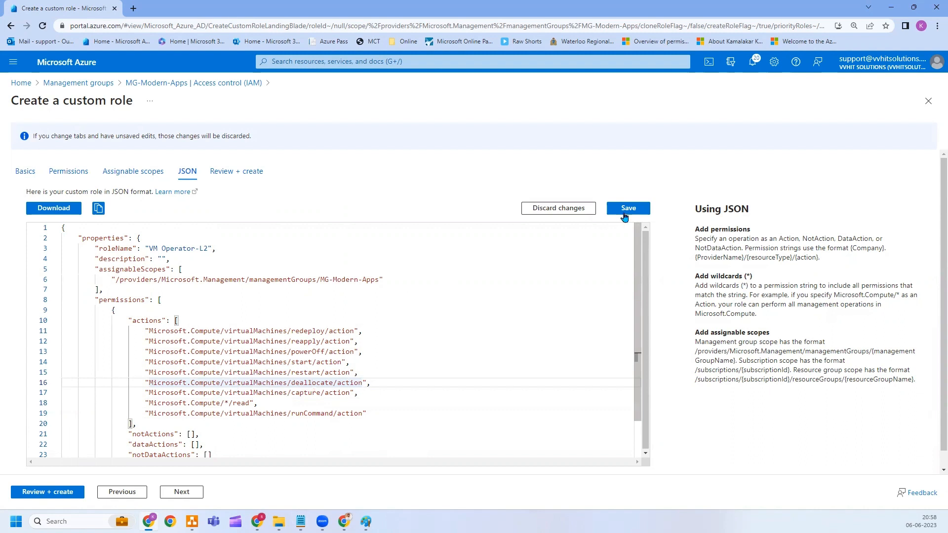
pyautogui.click(241, 403)
pyautogui.moveTo(229, 405); pyautogui.dragTo(149, 405)
pyautogui.hotkey('ctrl', 'c')
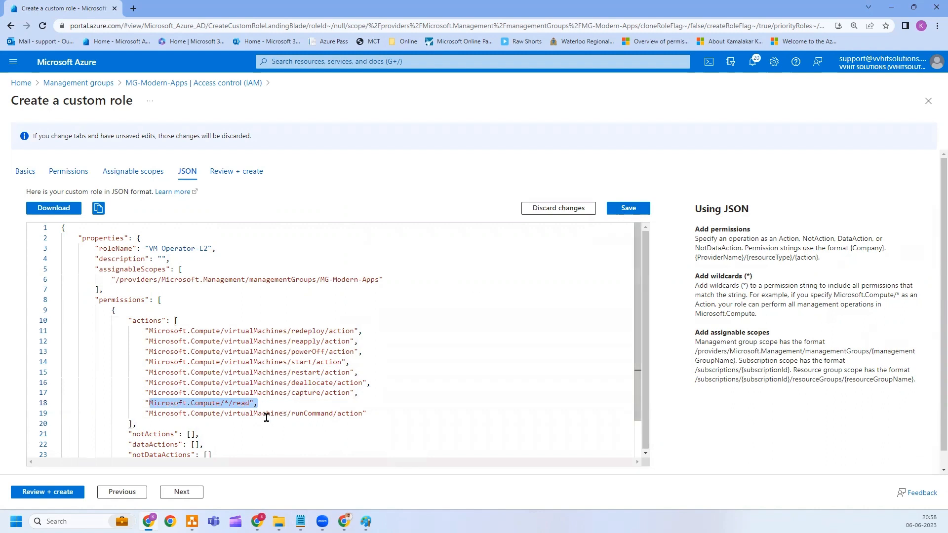
pyautogui.click(265, 401)
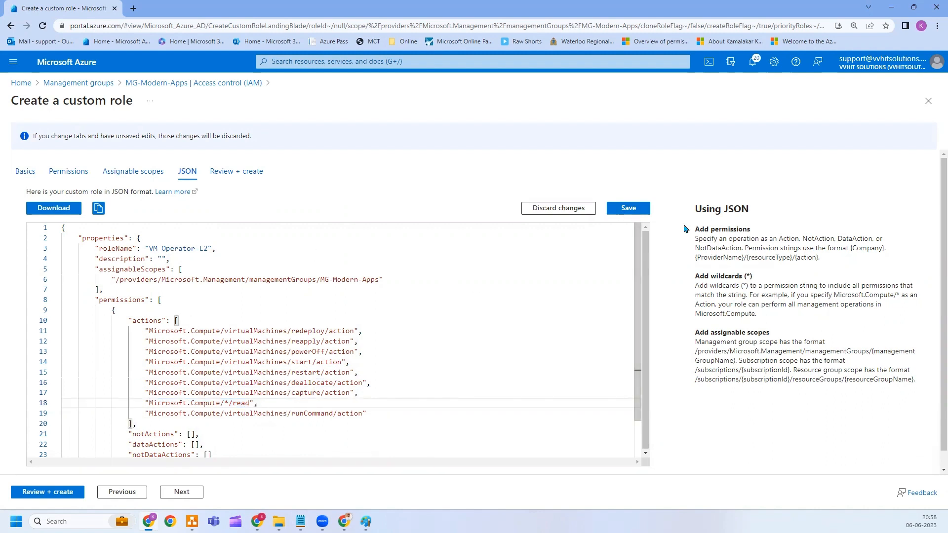
# Save the JSON, then review and create the VM Operator-L2 custom role.
pyautogui.click(629, 209)
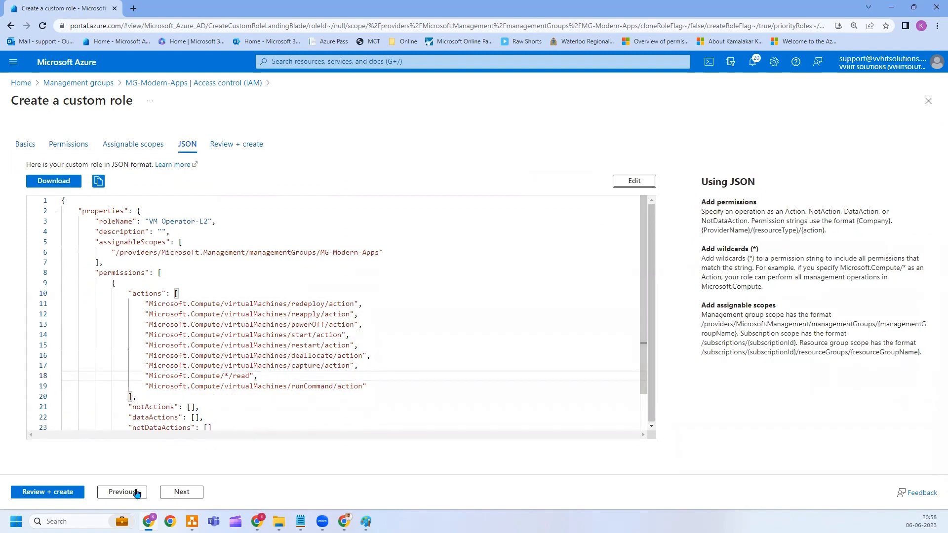
pyautogui.click(183, 493)
pyautogui.click(37, 492)
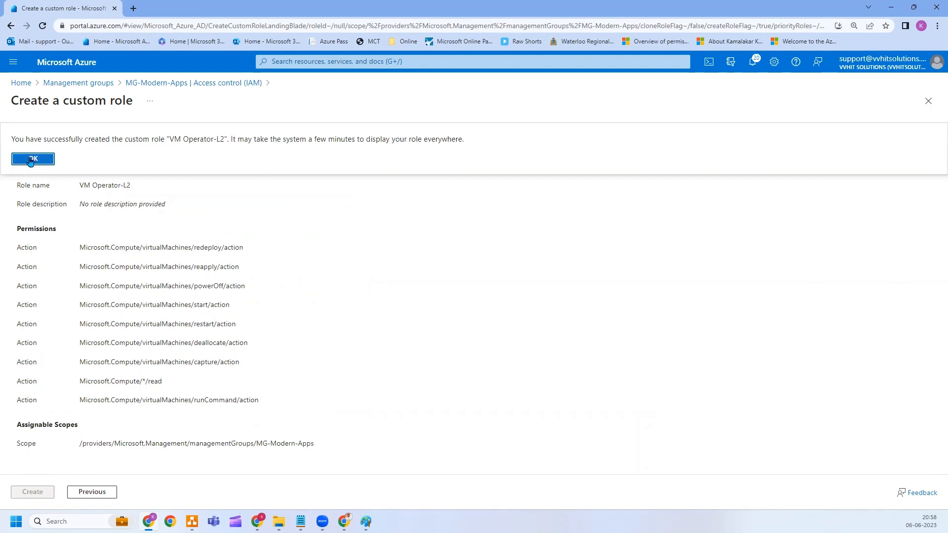
pyautogui.click(29, 158)
# Start a new custom role named VM-Operator-L1 and continue to its permissions.
pyautogui.click(177, 135)
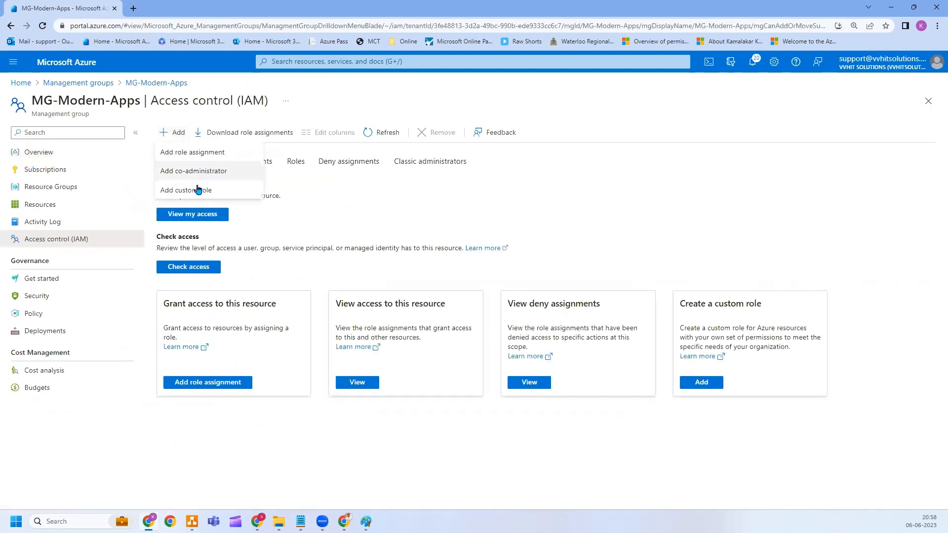
pyautogui.click(197, 188)
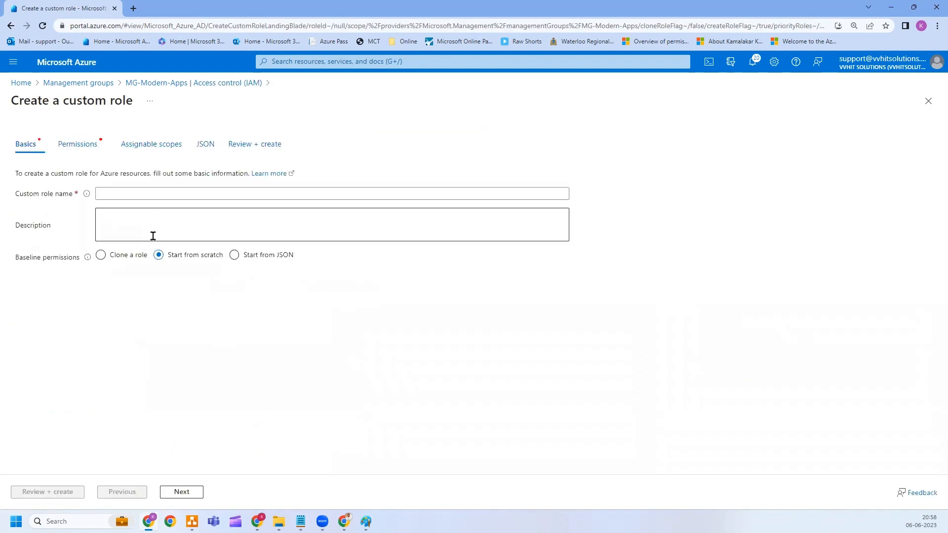
pyautogui.click(154, 195)
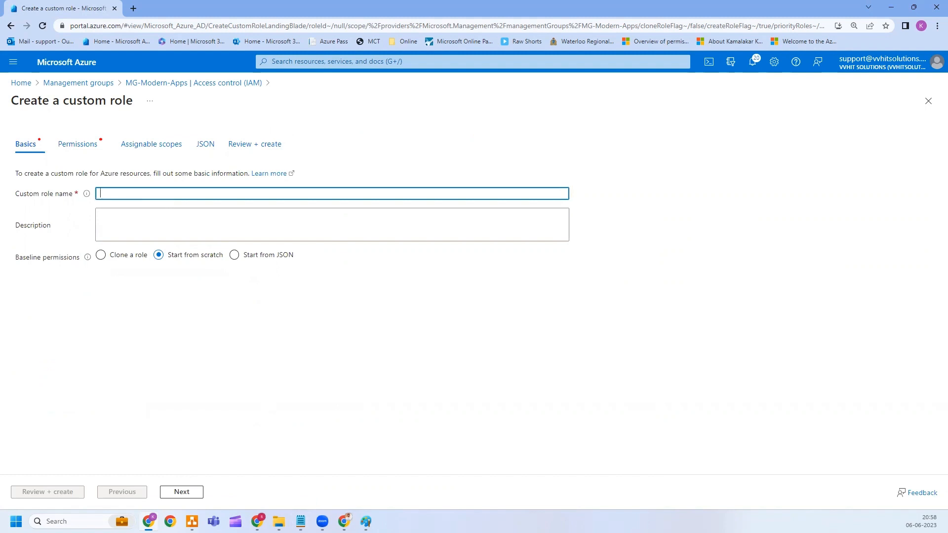
pyautogui.hotkey('alt', 'Tab')
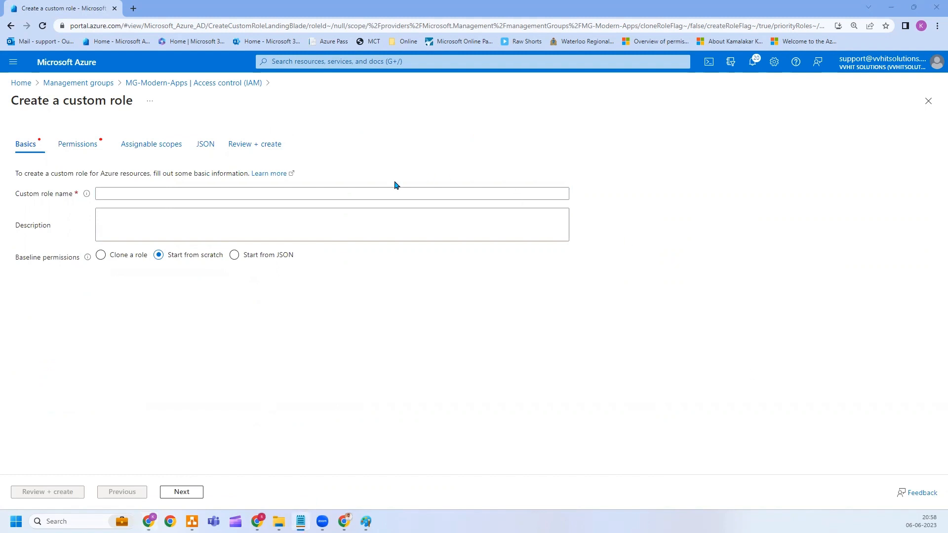
pyautogui.click(191, 196)
pyautogui.write('VM-Operator-L1')
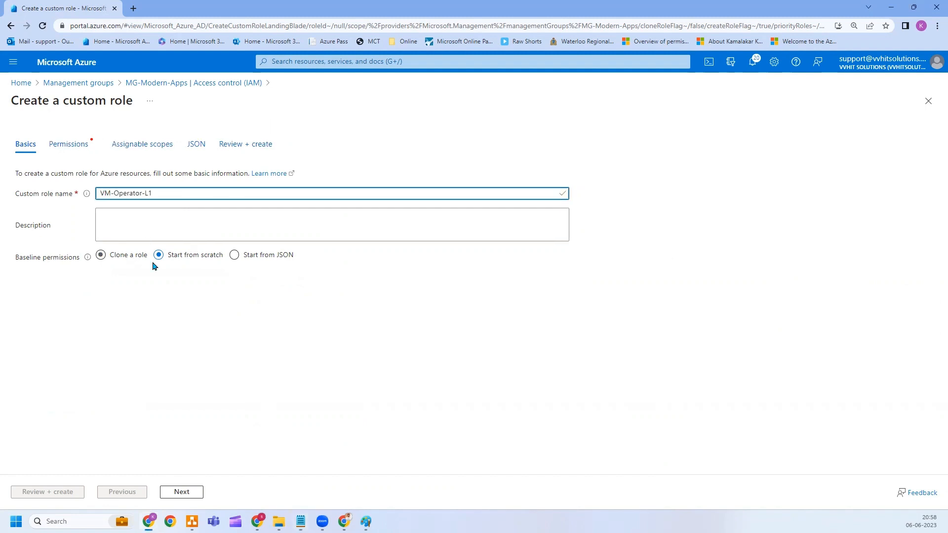
pyautogui.click(183, 492)
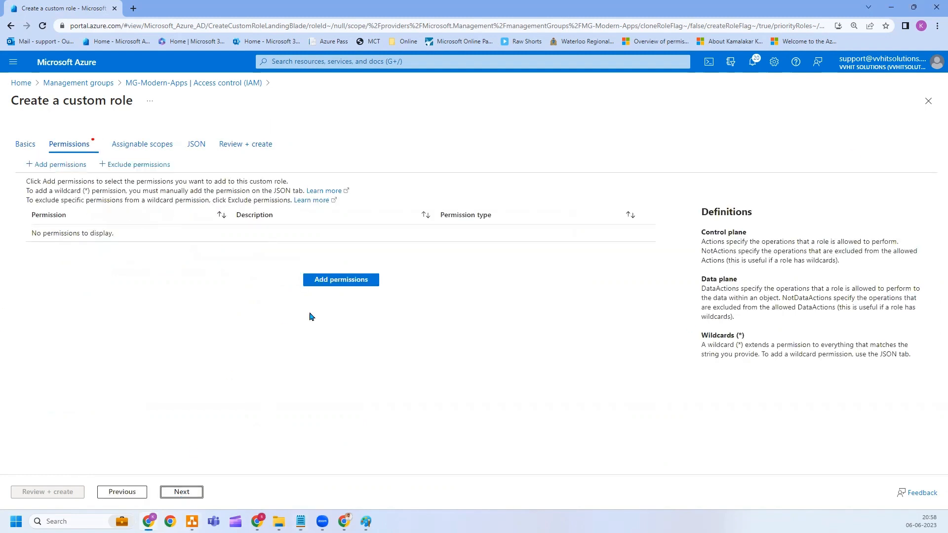
# Add the Microsoft.Compute 'Restart Virtual Machine' permission to VM-Operator-L1, then continue to assignable scopes.
pyautogui.click(334, 280)
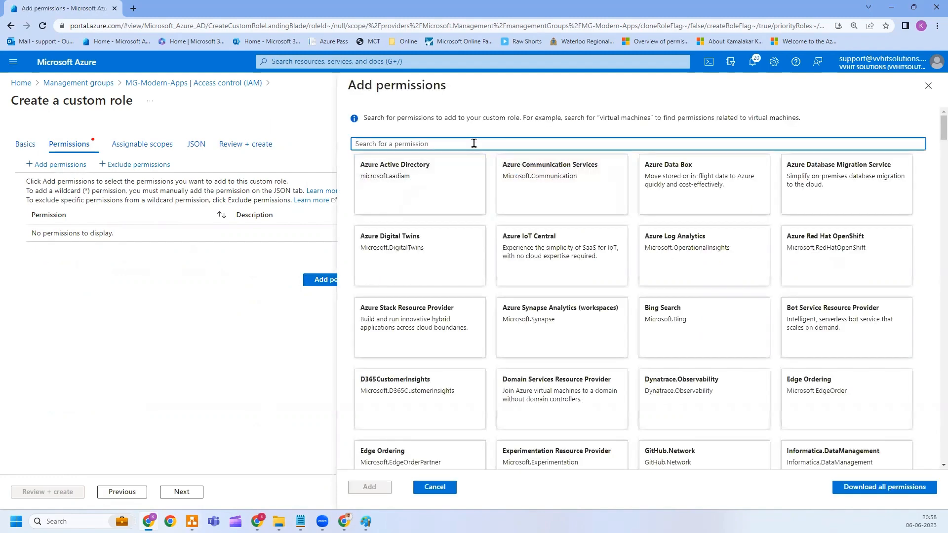
pyautogui.write('compute')
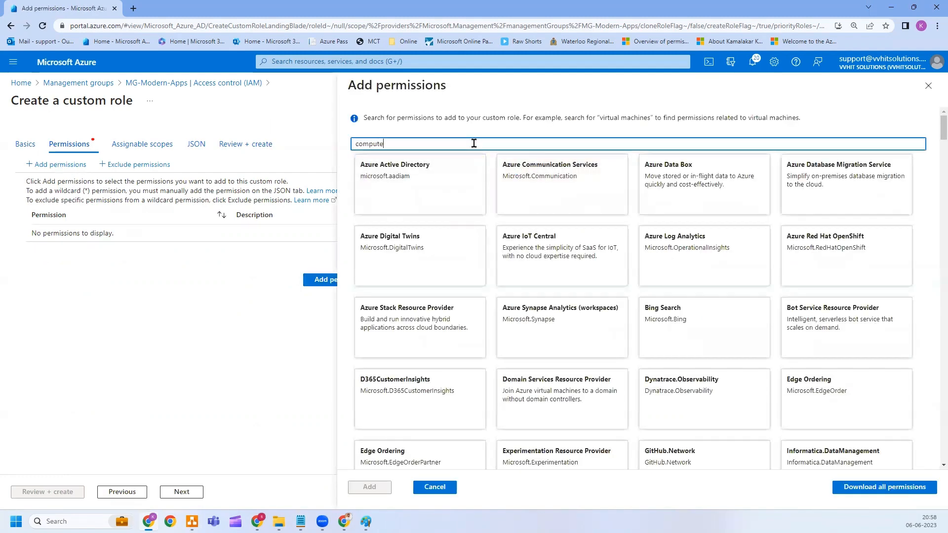
pyautogui.click(421, 334)
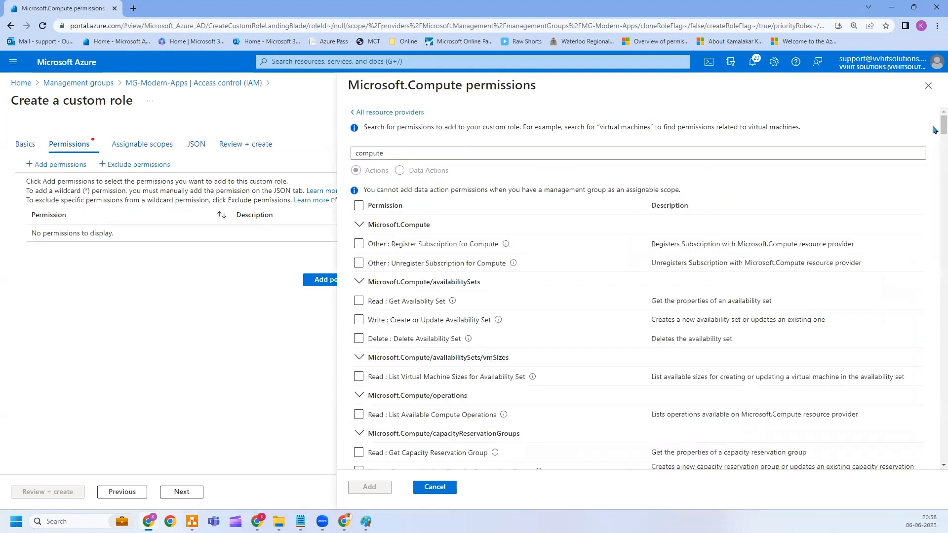
pyautogui.moveTo(935, 130); pyautogui.dragTo(935, 367)
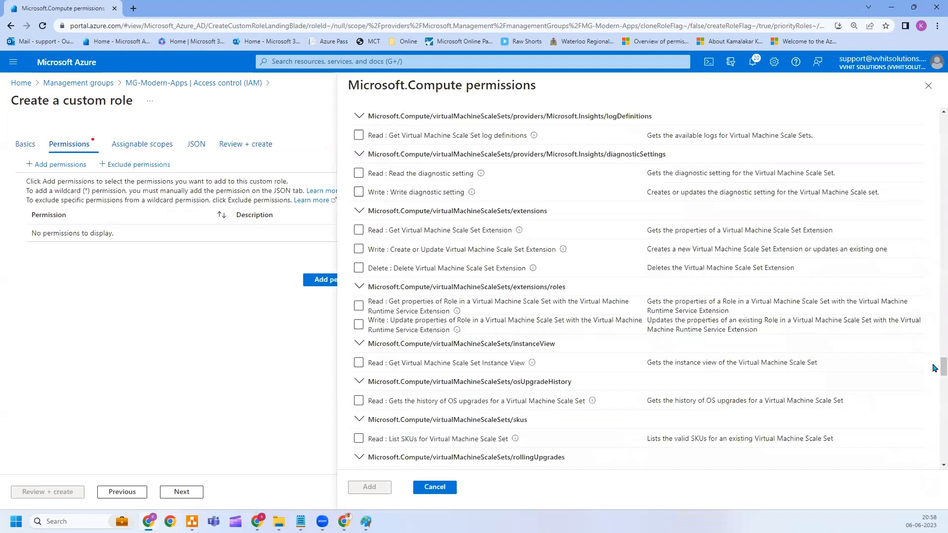
pyautogui.scroll(-10, 661, 395)
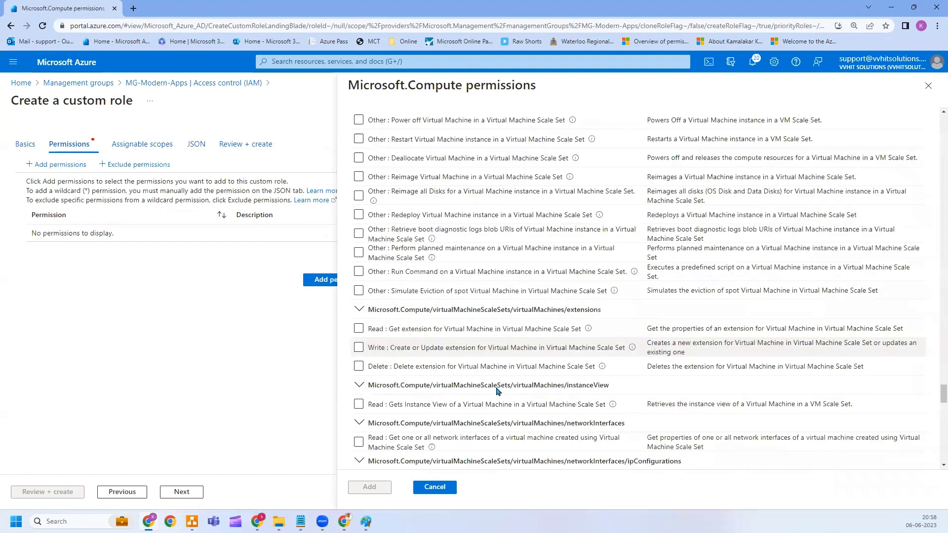
pyautogui.scroll(-10, 498, 391)
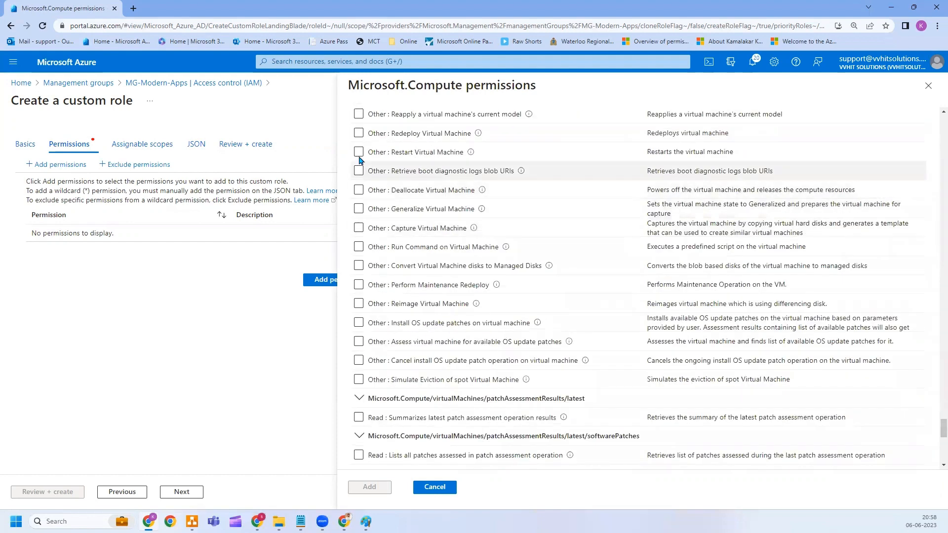
pyautogui.click(358, 152)
pyautogui.scroll(3, 470, 460)
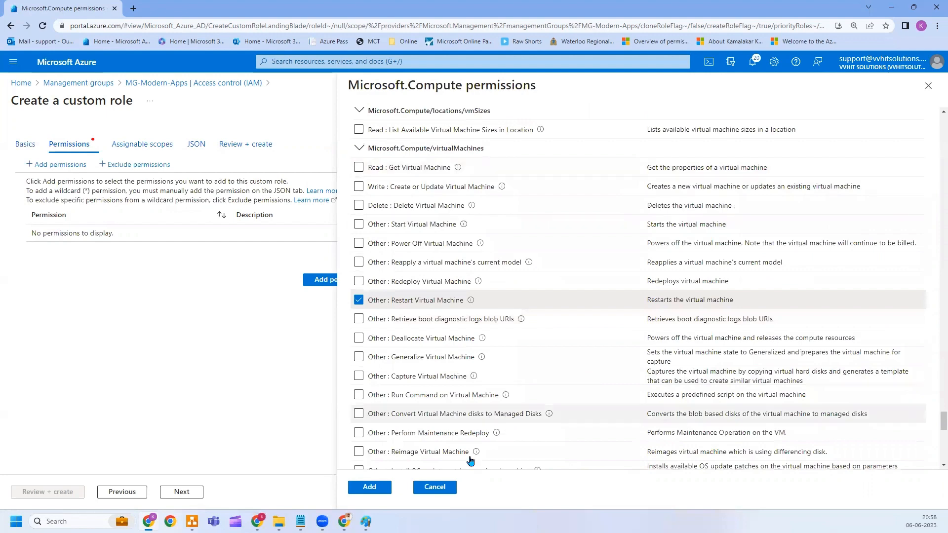
pyautogui.click(370, 487)
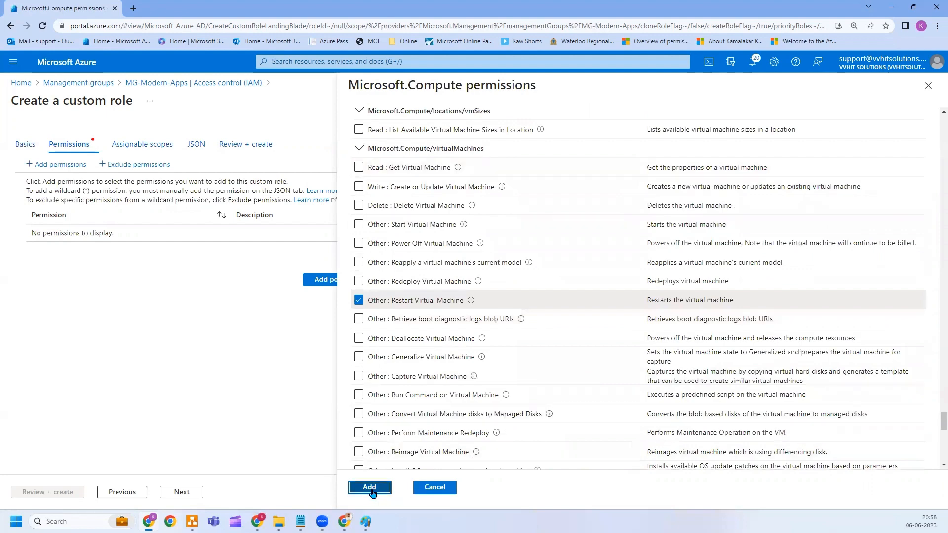
pyautogui.click(173, 493)
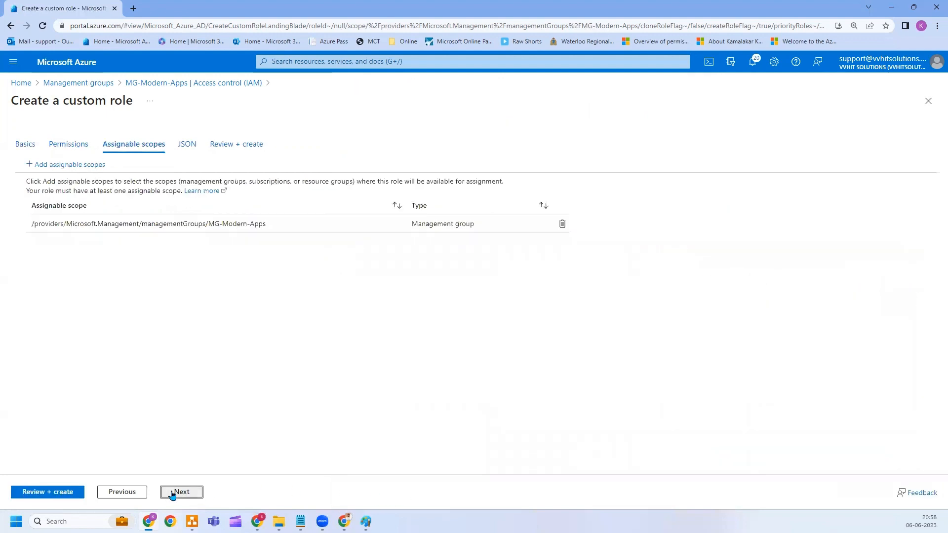
# In the role JSON, add "Microsoft.Compute/*/read" as a second action after the restart action.
pyautogui.click(173, 493)
pyautogui.click(618, 186)
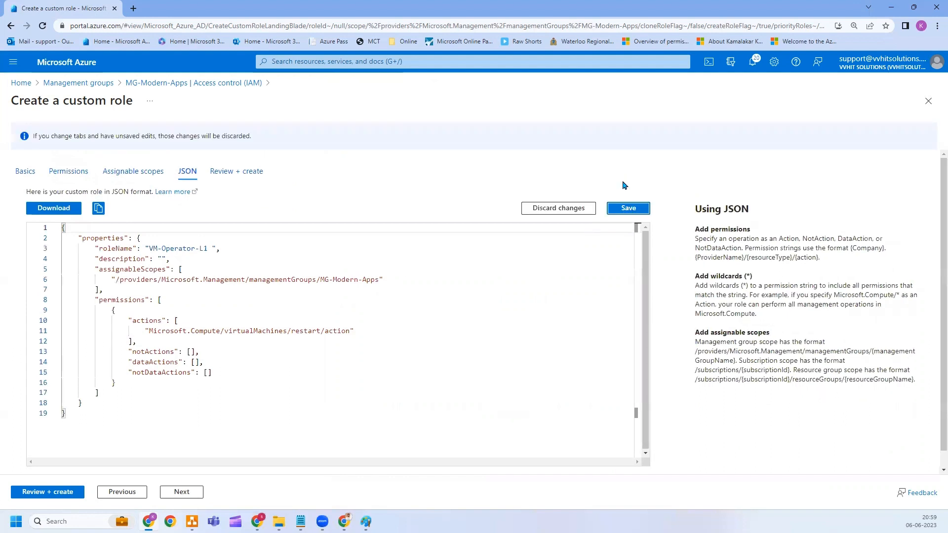
pyautogui.click(369, 331)
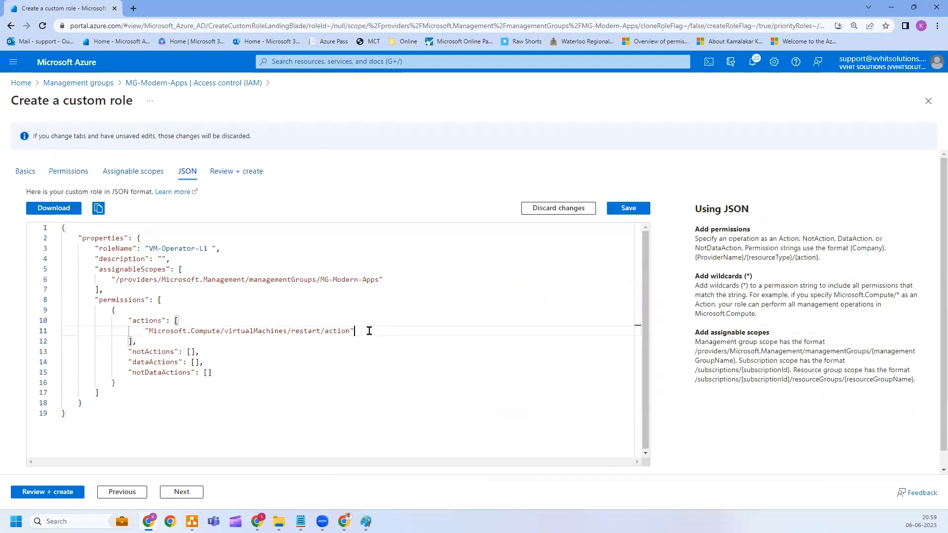
pyautogui.press('Return')
pyautogui.hotkey('alt', 'Tab')
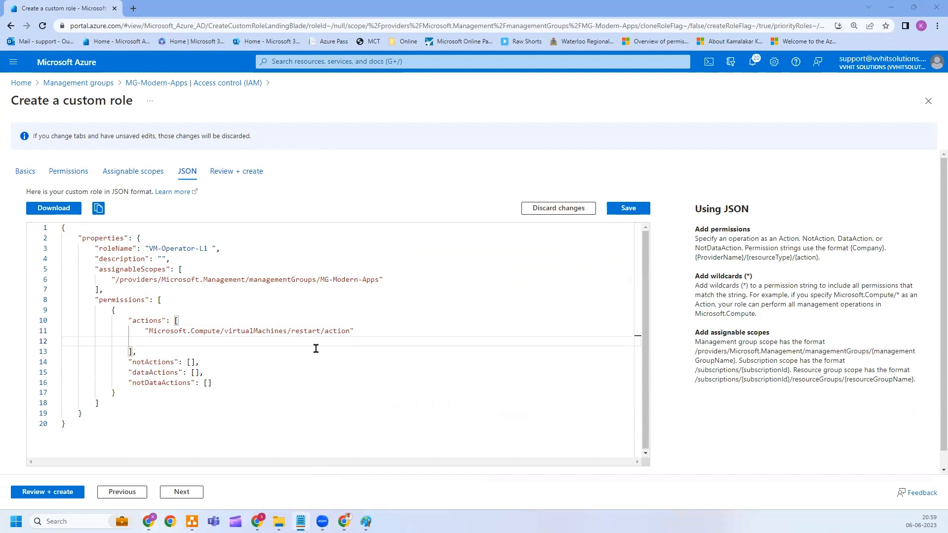
pyautogui.click(200, 342)
pyautogui.hotkey('ctrl', 'v')
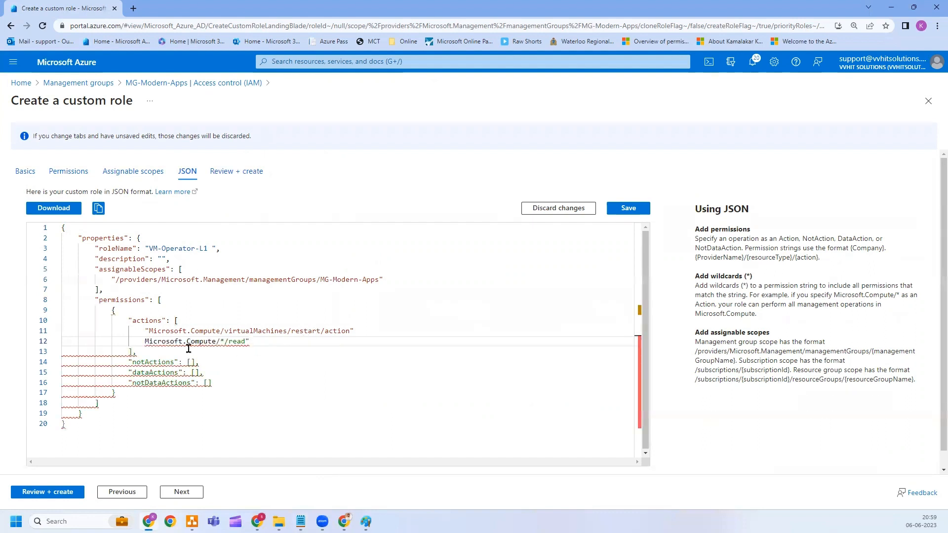
pyautogui.click(147, 347)
pyautogui.write('"')
pyautogui.click(363, 334)
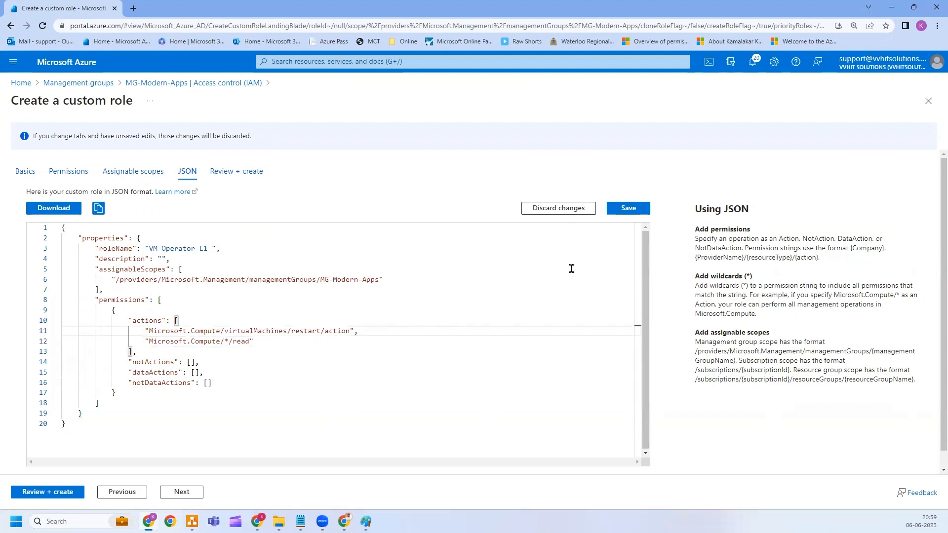
# Save the JSON and create the VM-Operator-L1 custom role.
pyautogui.click(635, 215)
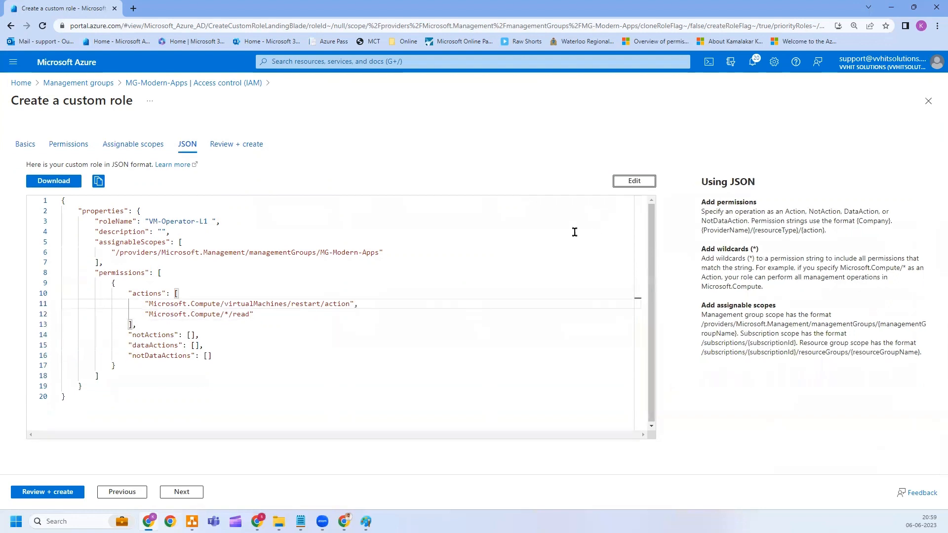
pyautogui.click(42, 492)
pyautogui.click(42, 492)
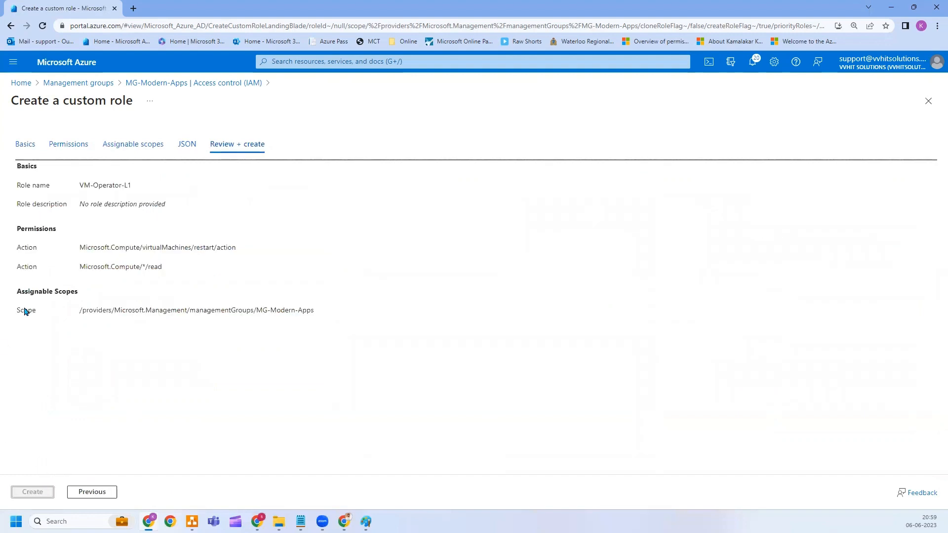
pyautogui.click(34, 158)
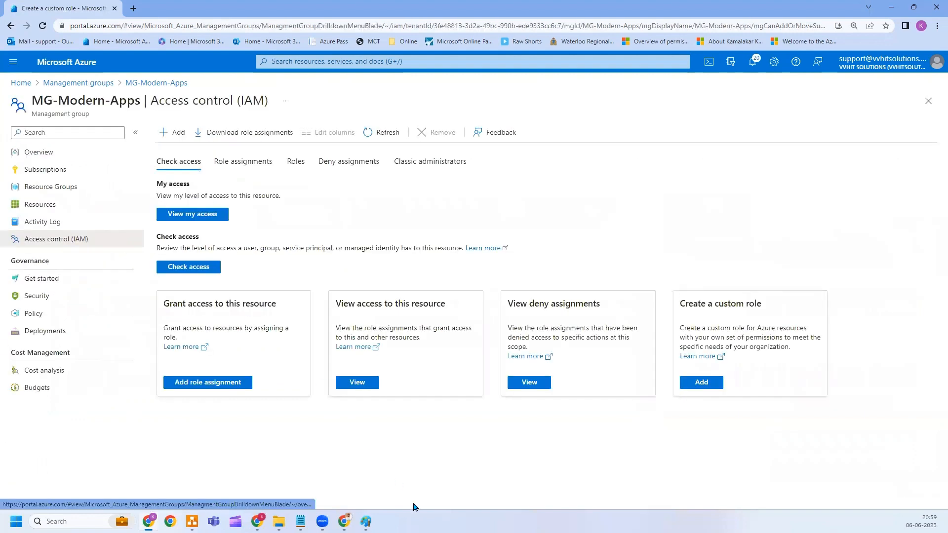
# Draw pencil strokes to the right of the 'custom role' and 'Custom Role' labels in Paint.
pyautogui.click(366, 521)
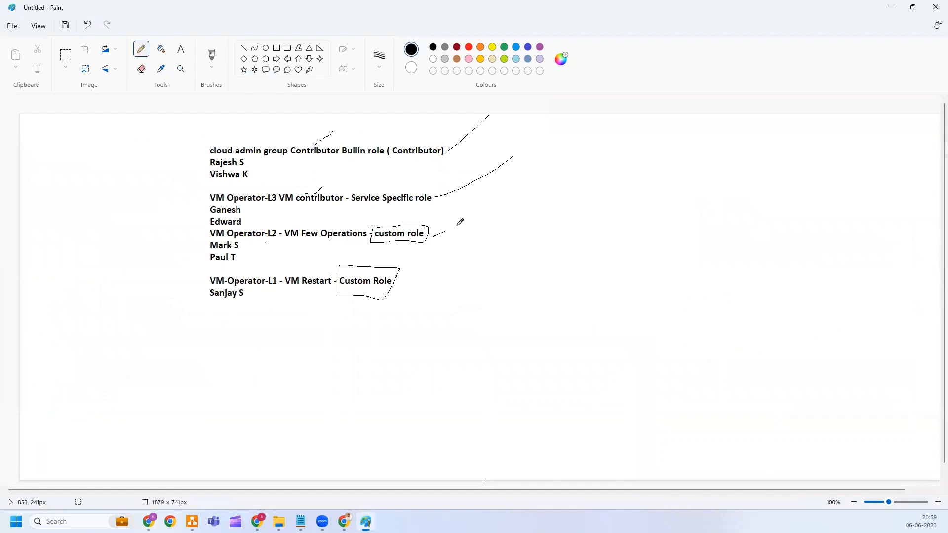
pyautogui.moveTo(457, 225); pyautogui.dragTo(474, 218)
pyautogui.moveTo(395, 282); pyautogui.dragTo(452, 270)
# Start a role assignment, search 'Vm Op' and select the VM Operator-L2 role after checking its permissions.
pyautogui.moveTo(148, 522)
pyautogui.click(158, 475)
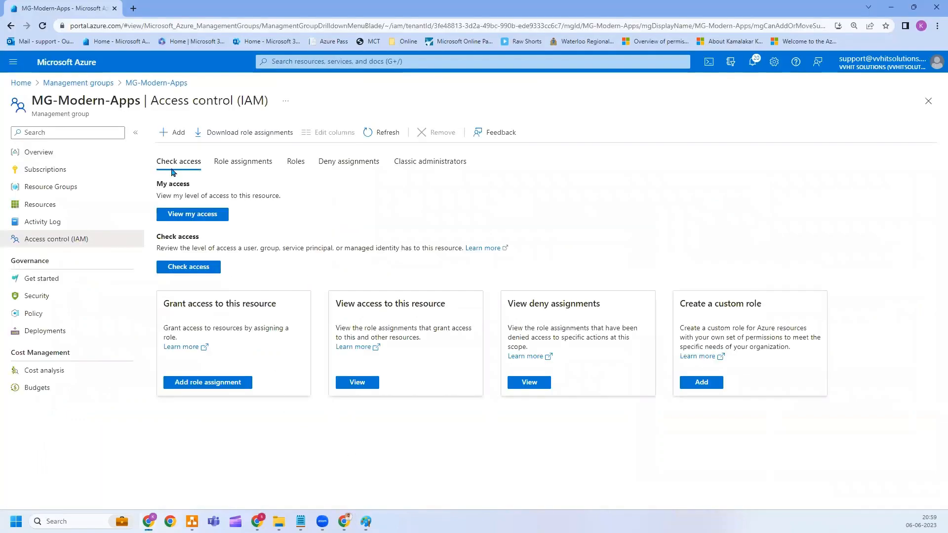
pyautogui.click(179, 134)
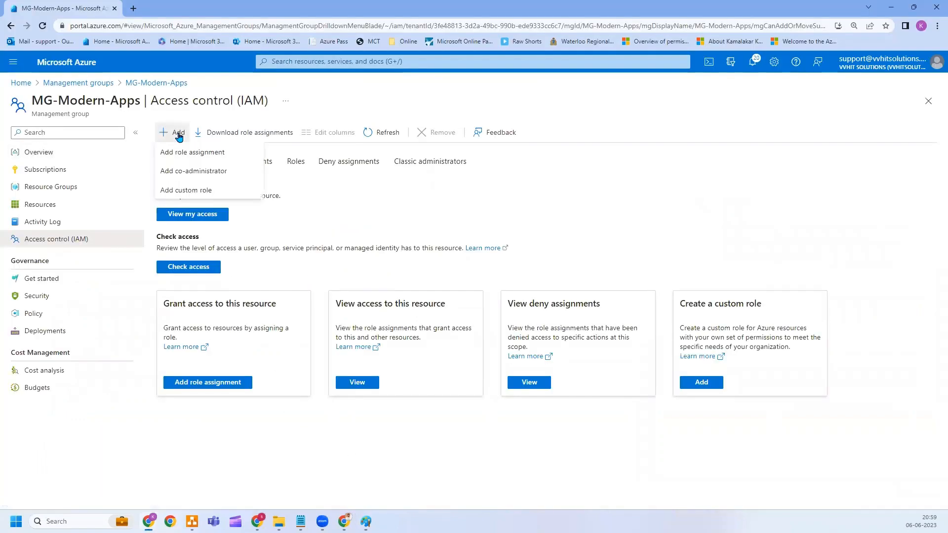
pyautogui.click(210, 153)
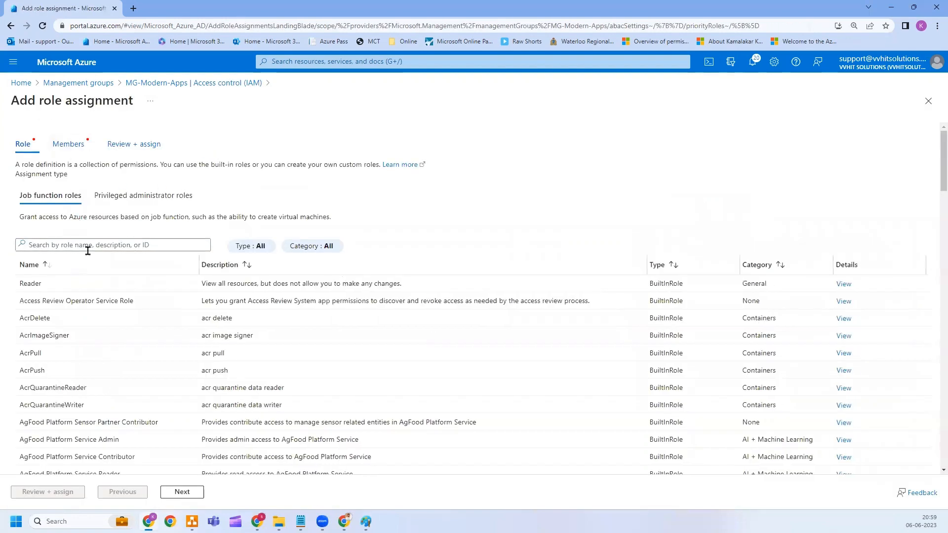
pyautogui.click(86, 247)
pyautogui.write('Microsoft.Compute/*/read')
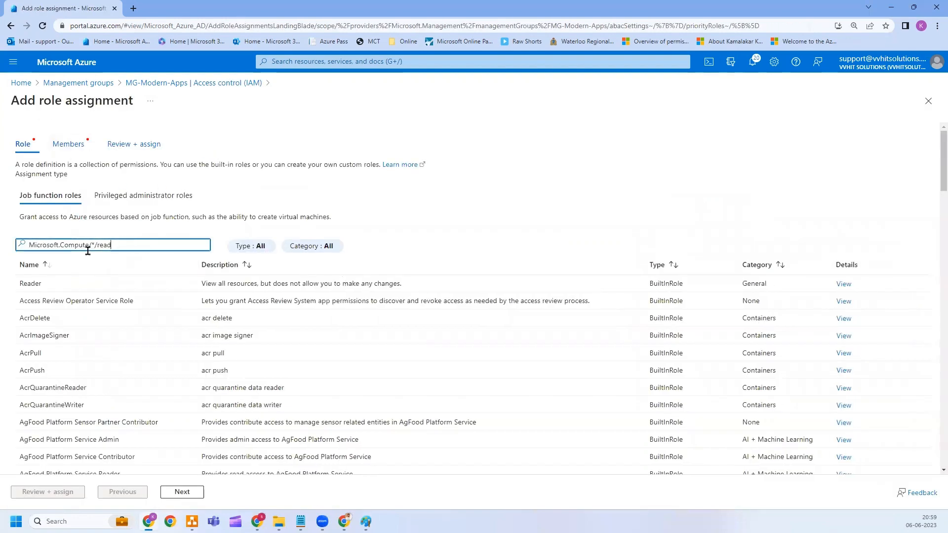
pyautogui.moveTo(120, 246); pyautogui.dragTo(22, 247)
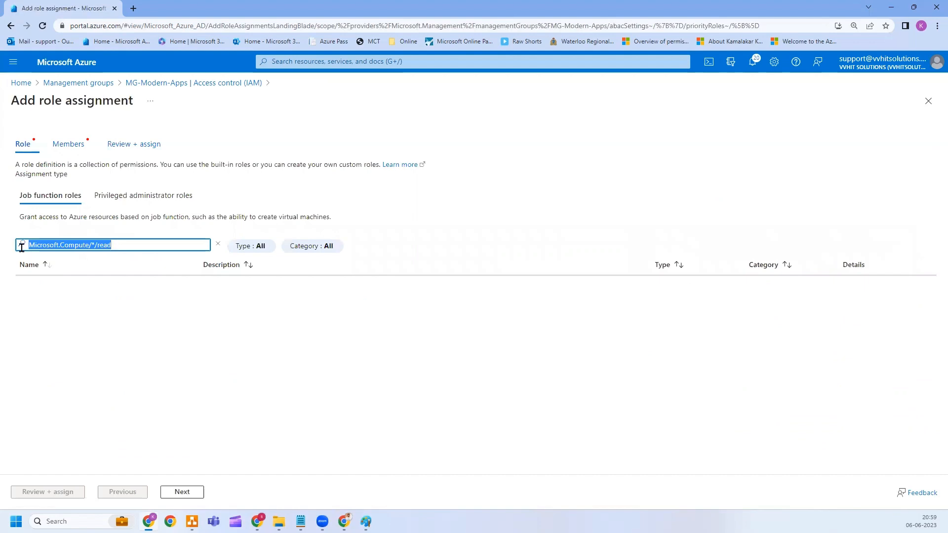
pyautogui.write('Vm Operator')
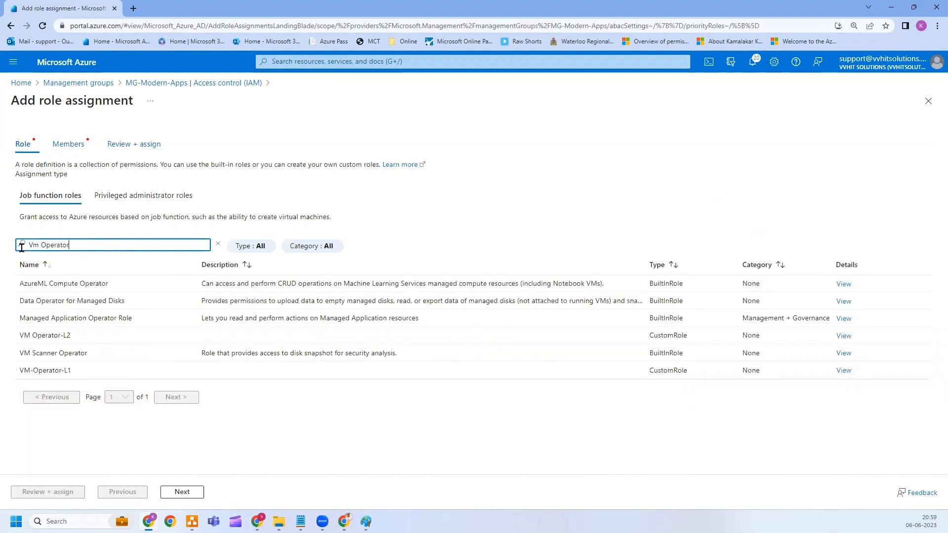
pyautogui.click(97, 341)
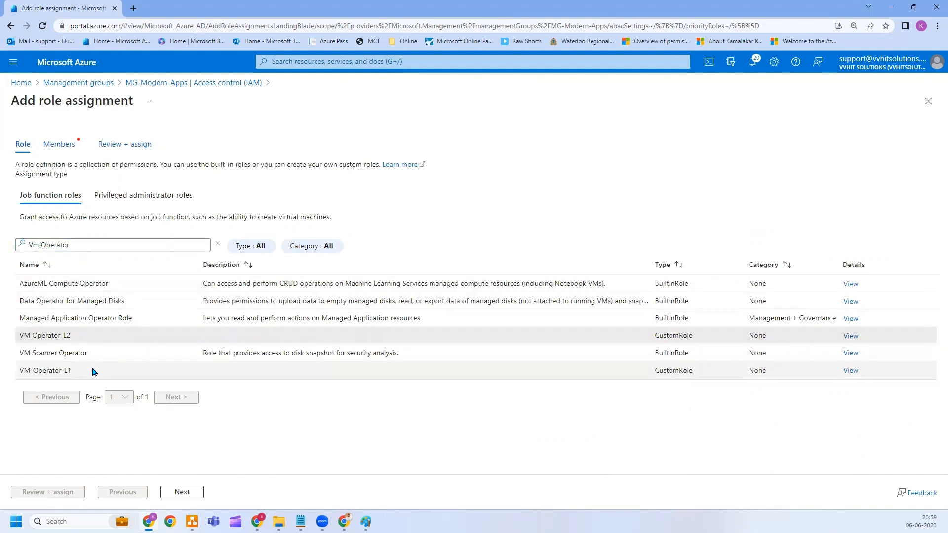
pyautogui.click(91, 371)
pyautogui.click(104, 333)
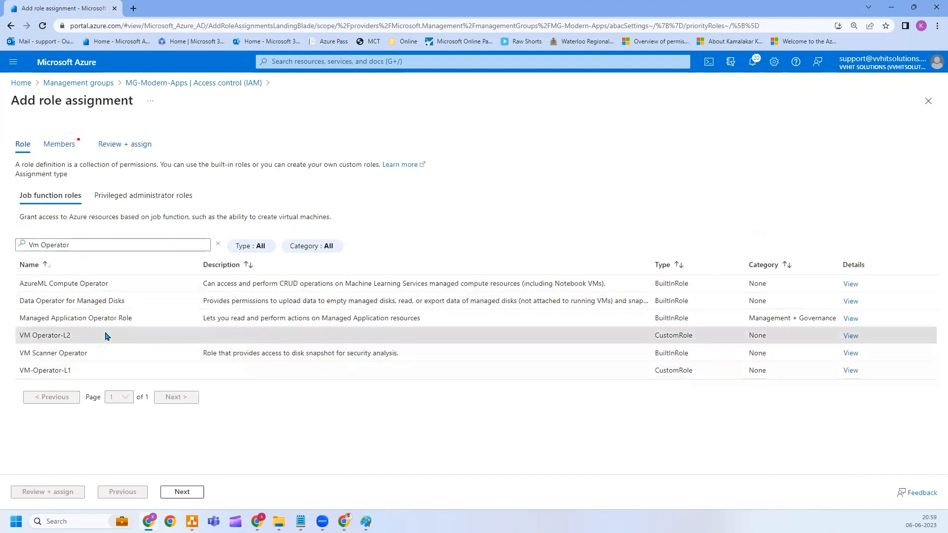
pyautogui.click(850, 336)
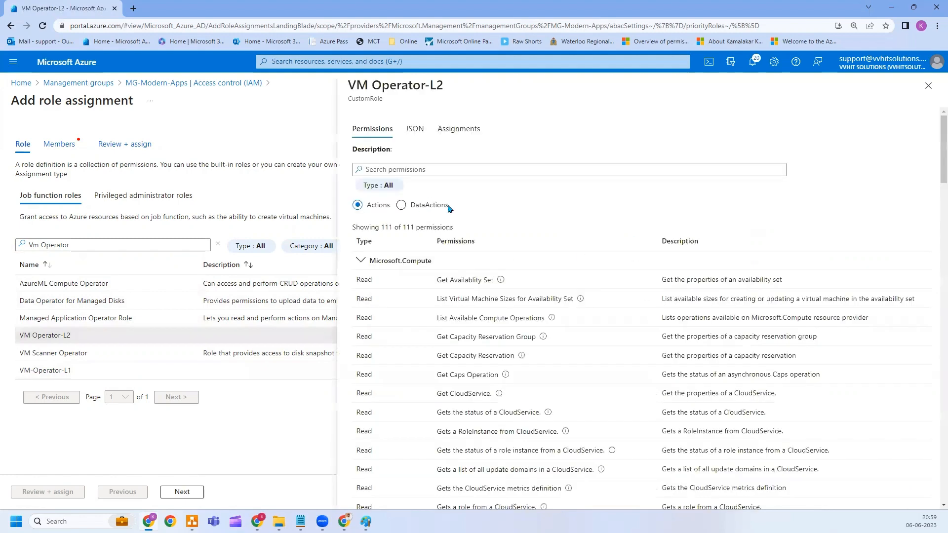
pyautogui.click(928, 86)
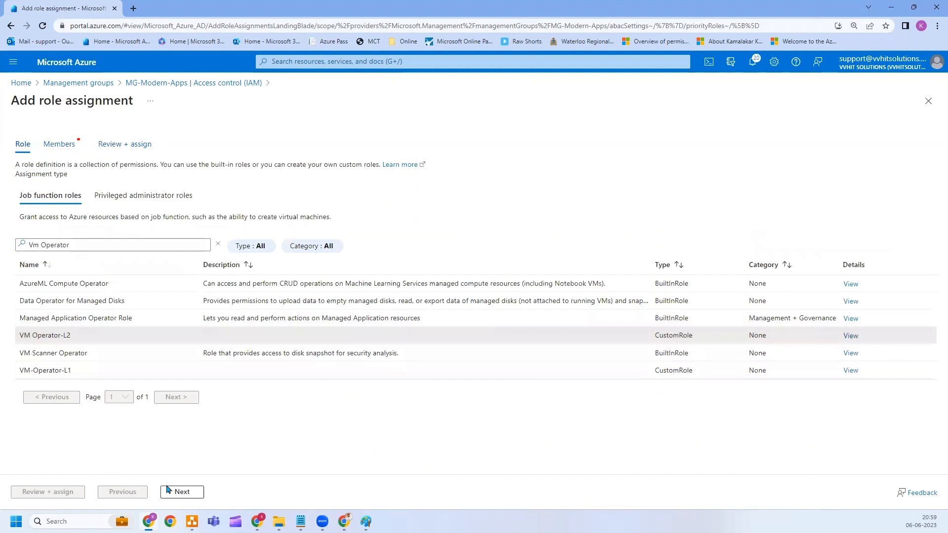
# Add the VM Operator-L2 group as member and submit the assignment via Review + assign.
pyautogui.click(184, 492)
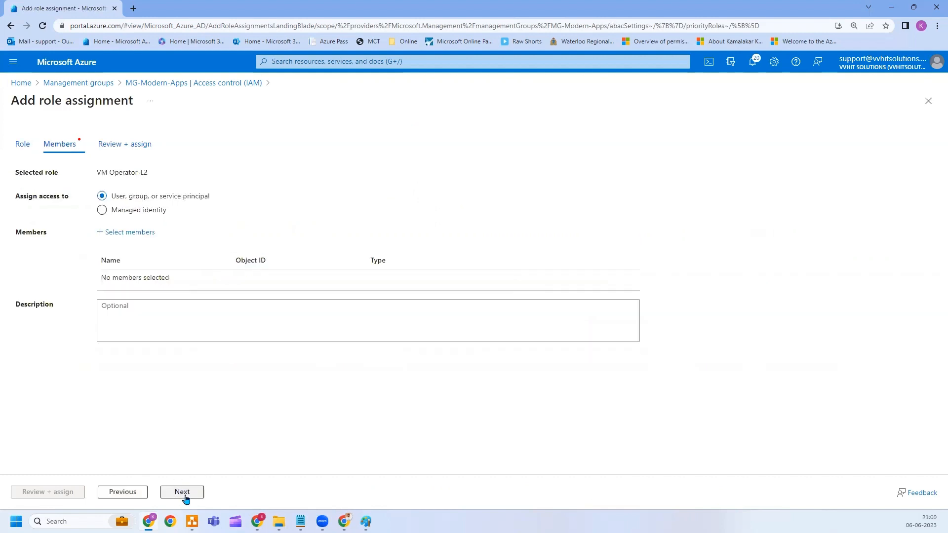
pyautogui.click(135, 232)
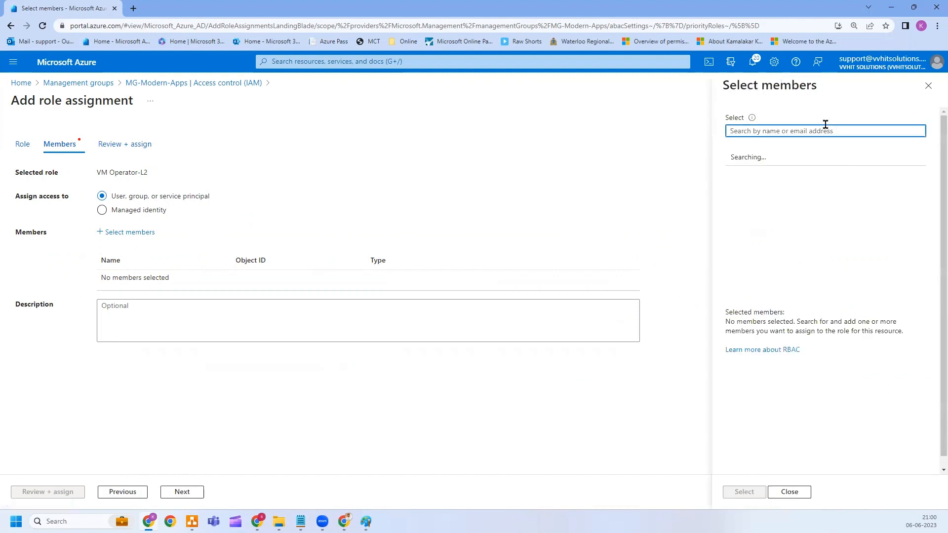
pyautogui.write('L')
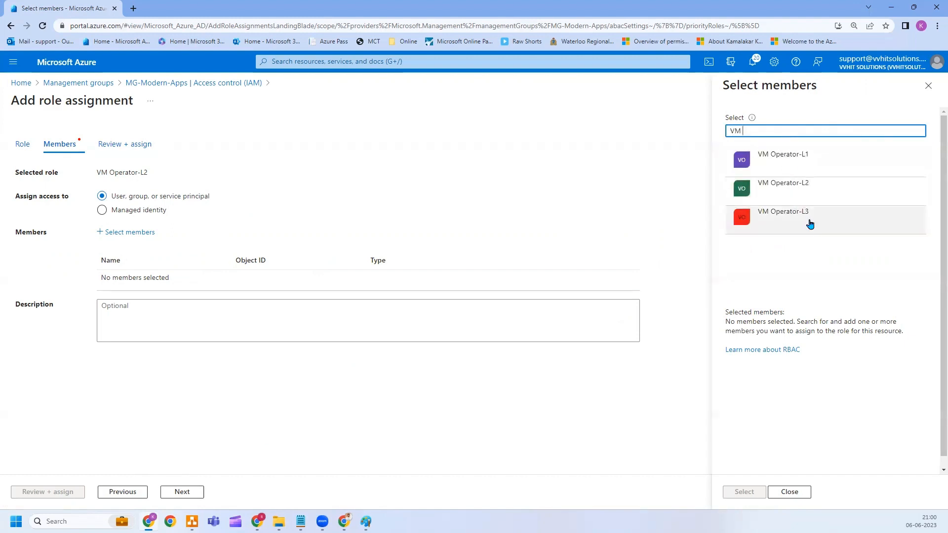
pyautogui.click(810, 190)
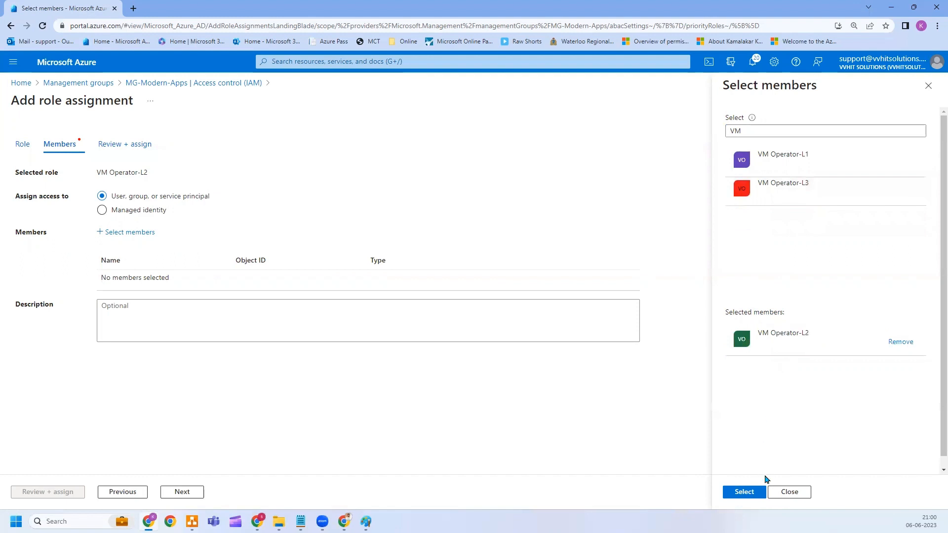
pyautogui.click(753, 492)
pyautogui.click(59, 492)
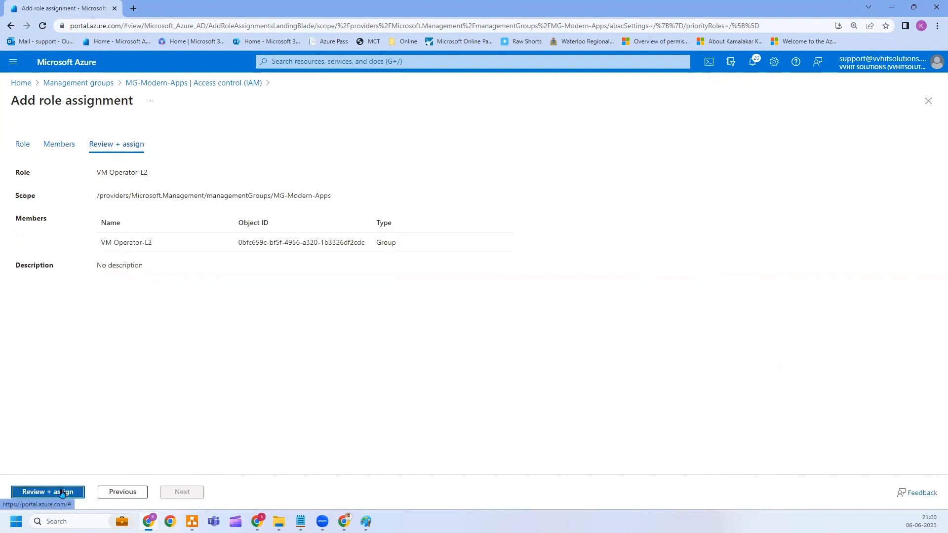
pyautogui.click(62, 492)
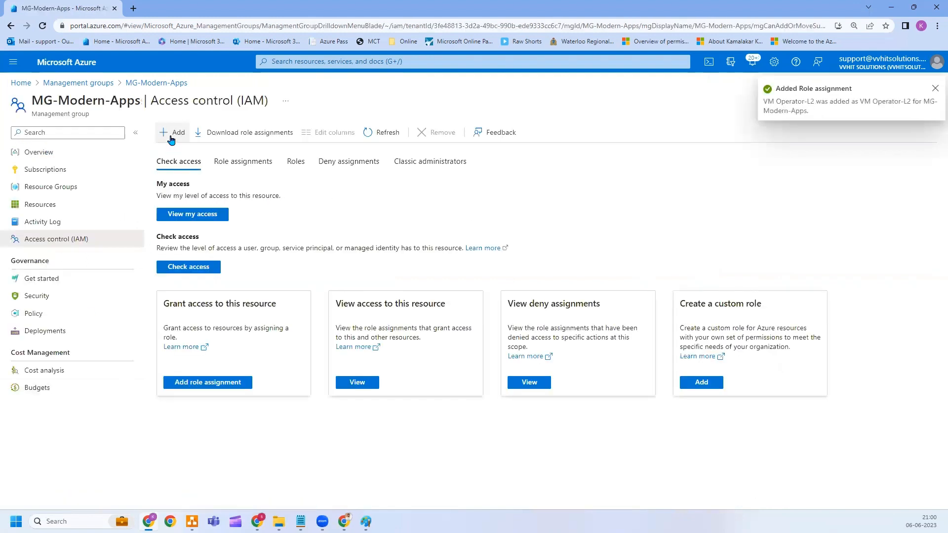
# Start another role assignment and select the VM-Operator-L1 role from a 'VM Opera' search.
pyautogui.click(171, 138)
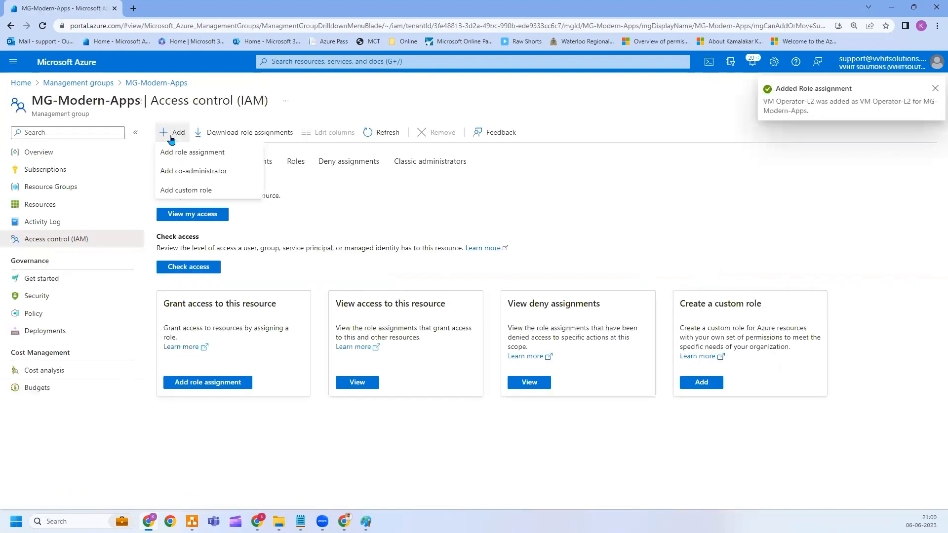
pyautogui.click(196, 155)
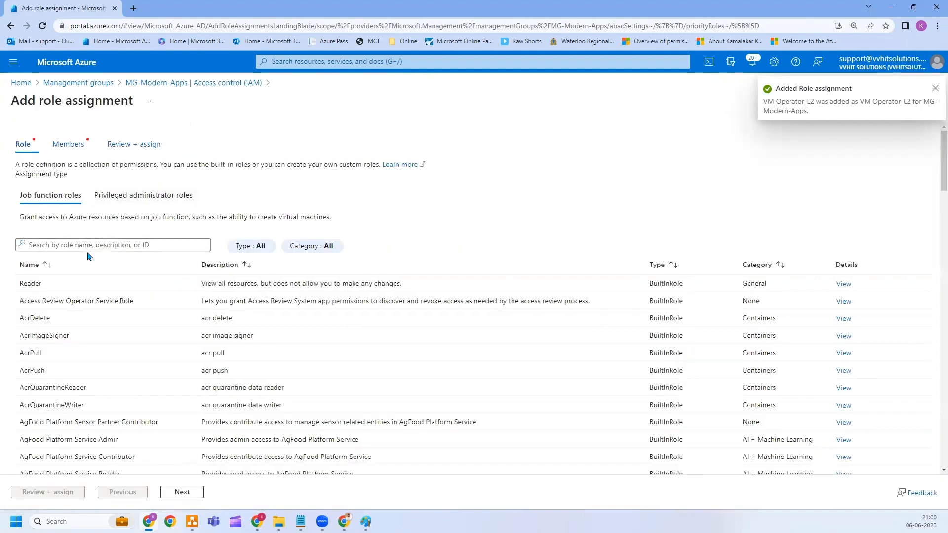
pyautogui.click(90, 246)
pyautogui.write('VM ')
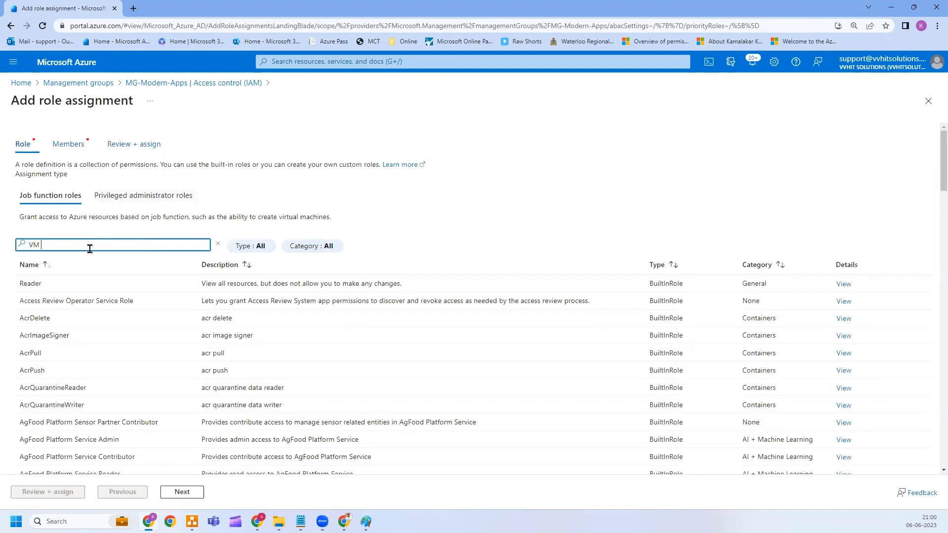
pyautogui.write('Opera')
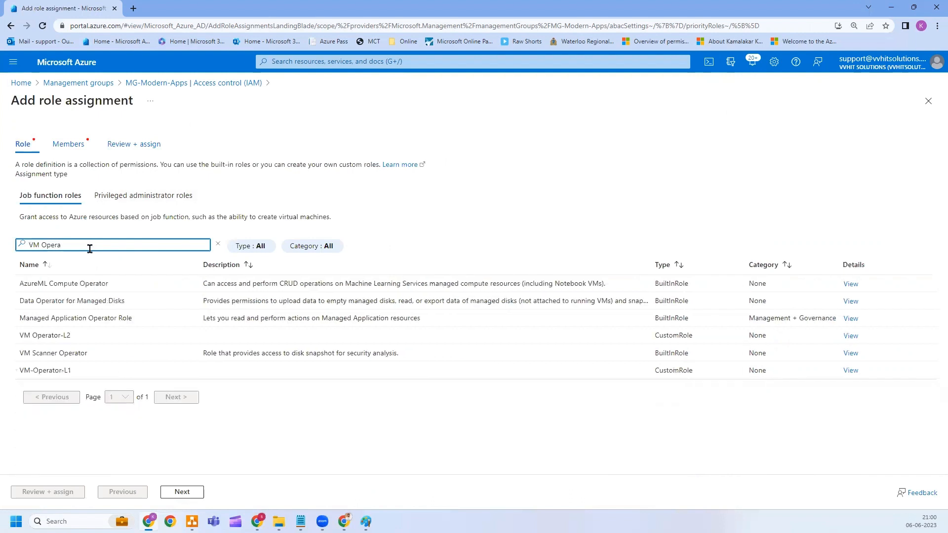
pyautogui.click(133, 371)
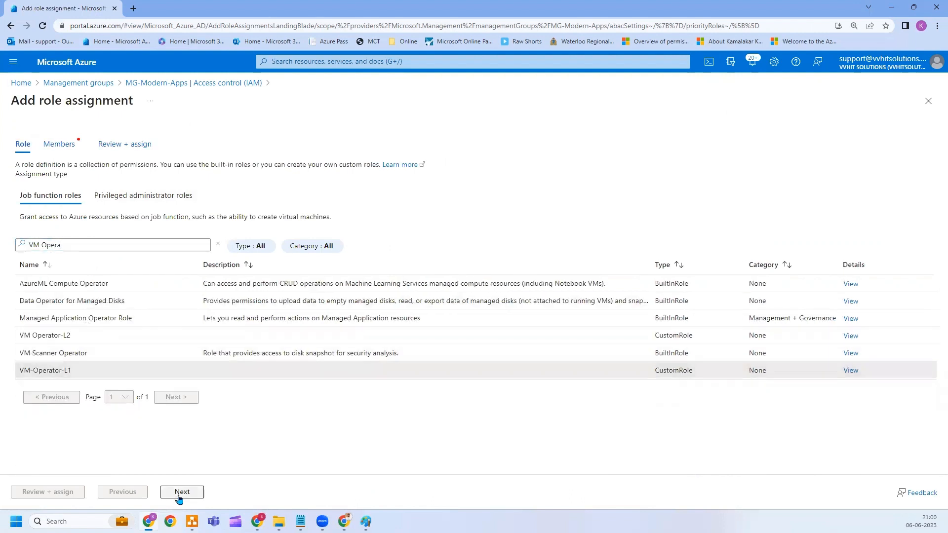
pyautogui.click(175, 496)
# Choose the VM Operator-L1 group as member and submit the assignment.
pyautogui.click(144, 232)
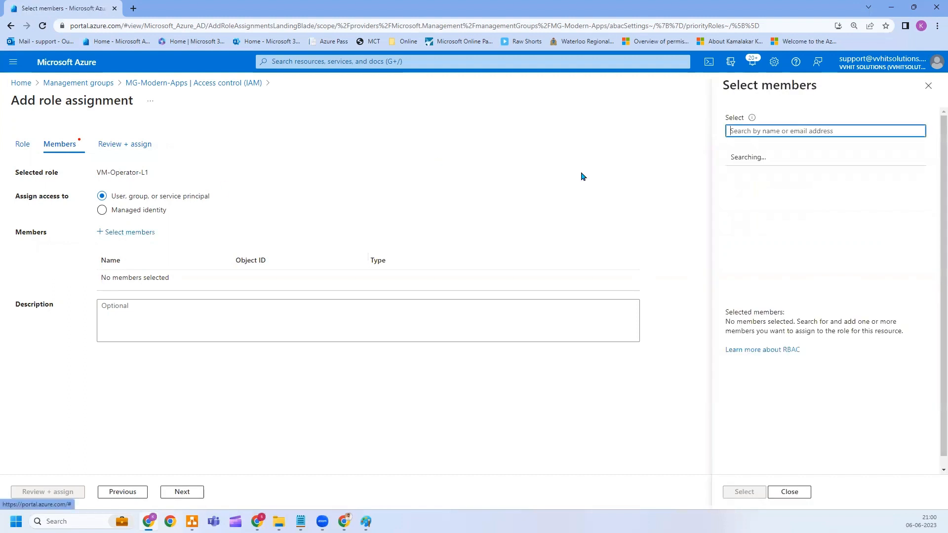
pyautogui.write('VM')
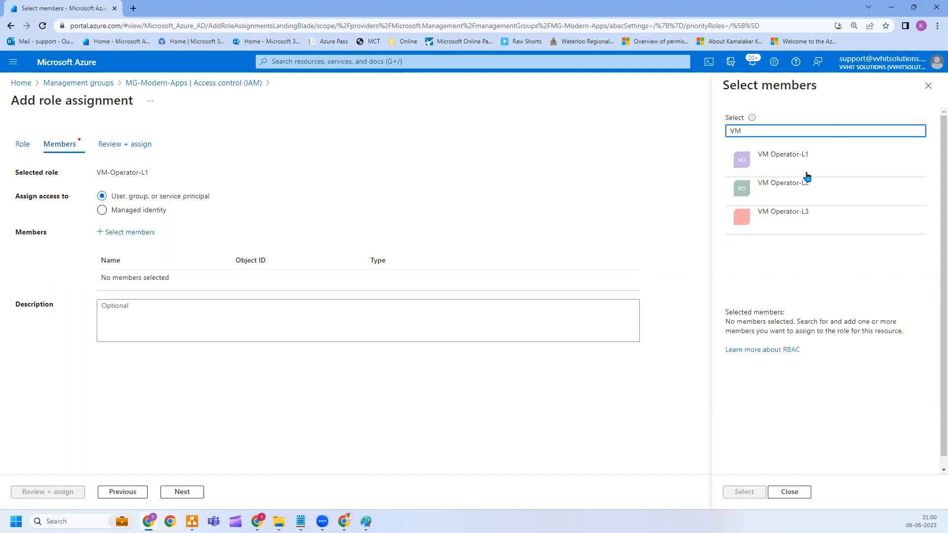
pyautogui.click(792, 162)
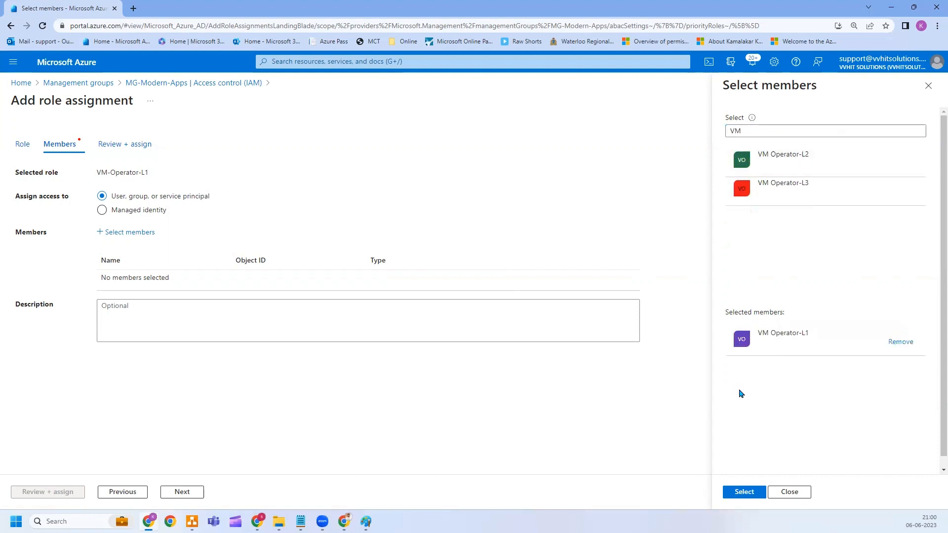
pyautogui.click(742, 491)
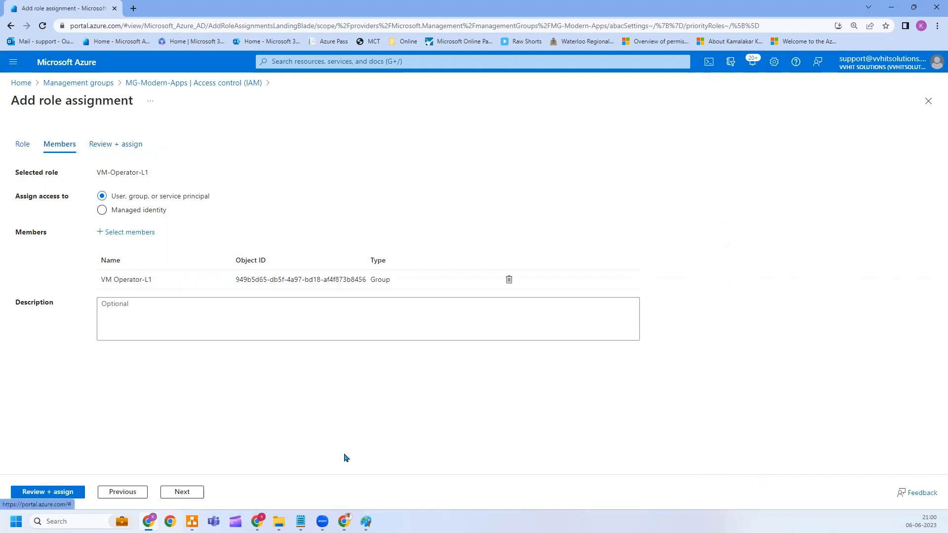
pyautogui.click(41, 491)
pyautogui.click(41, 491)
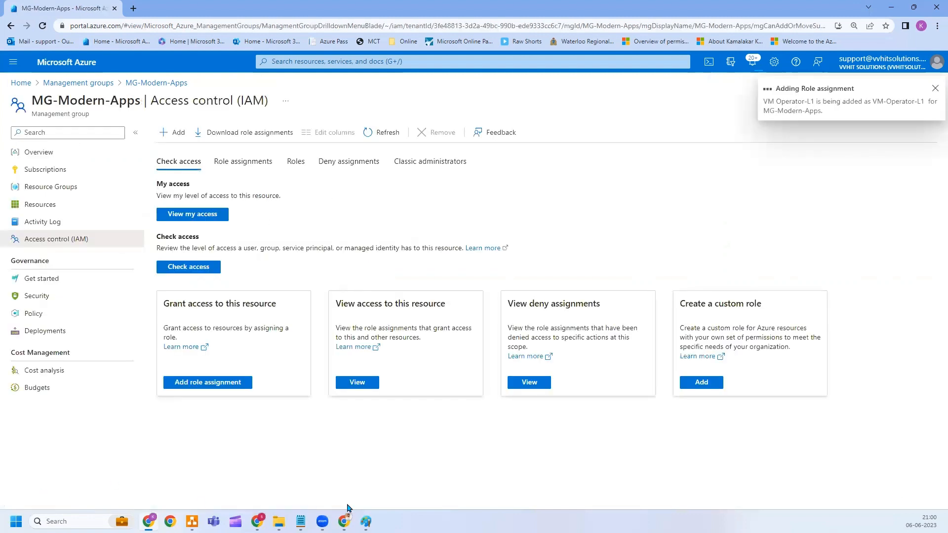
pyautogui.click(365, 521)
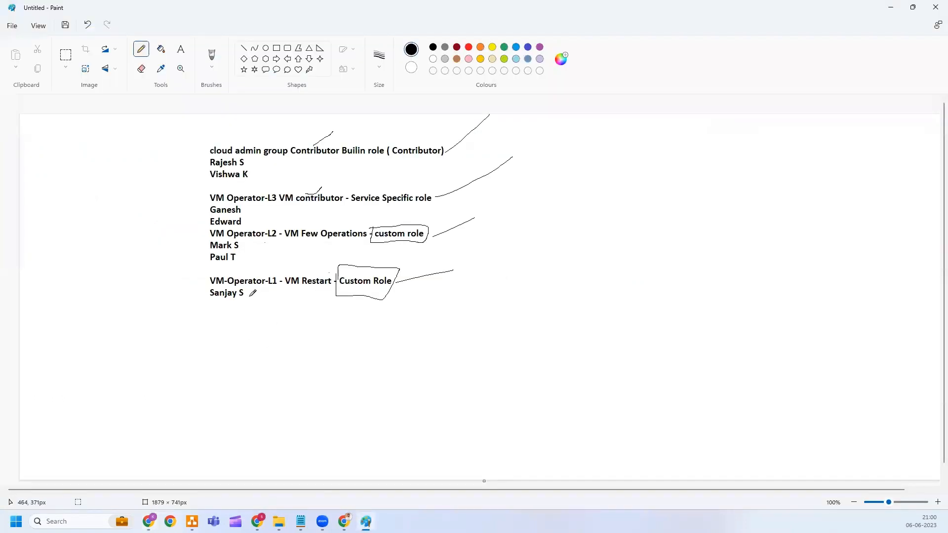
# Draw pencil marks beside the two user names under the VM Operator lines in Paint.
pyautogui.moveTo(291, 309); pyautogui.dragTo(309, 316)
pyautogui.moveTo(204, 247)
pyautogui.mouseDown()
pyautogui.moveTo(180, 242)
pyautogui.moveTo(152, 257)
pyautogui.mouseUp()
# Refresh MG-Modern-Apps role assignments and check the Cloud_admins group's members.
pyautogui.click(148, 521)
pyautogui.click(240, 163)
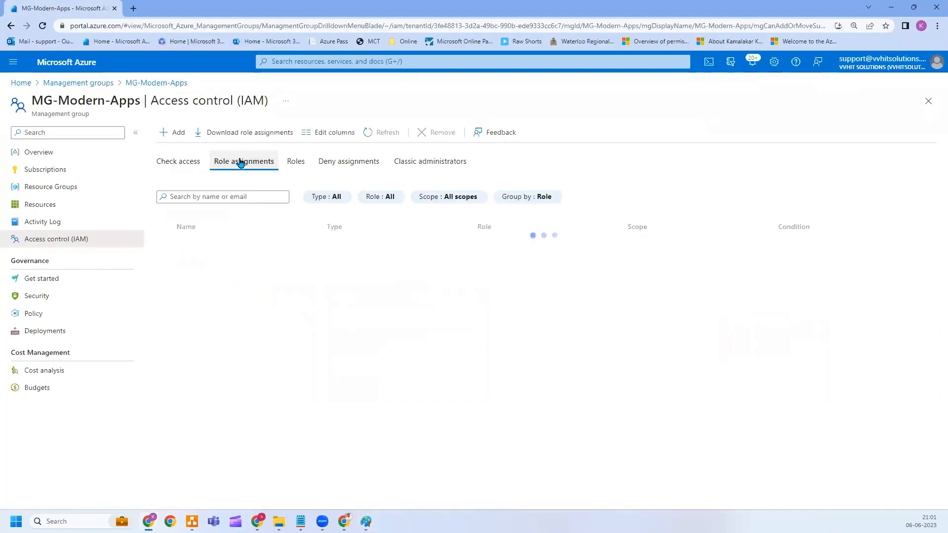
pyautogui.click(386, 133)
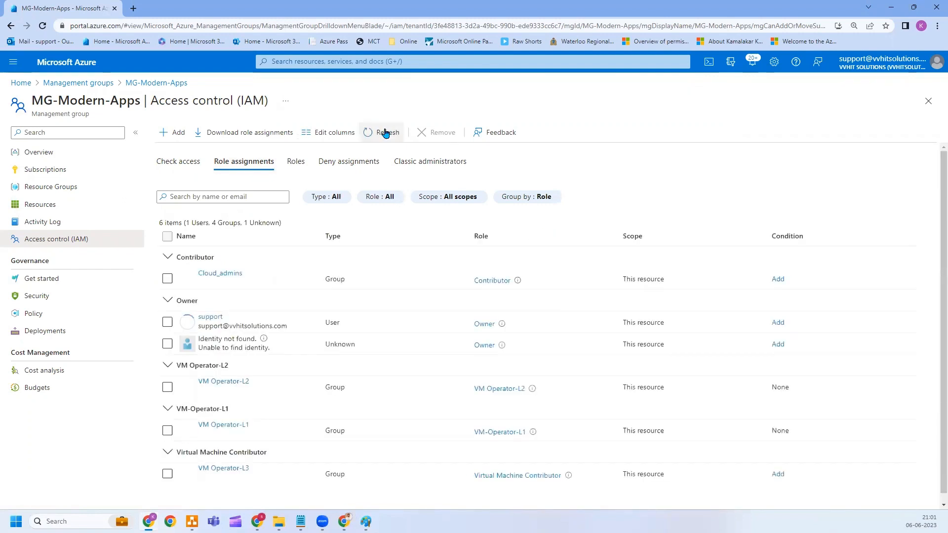
pyautogui.click(237, 275)
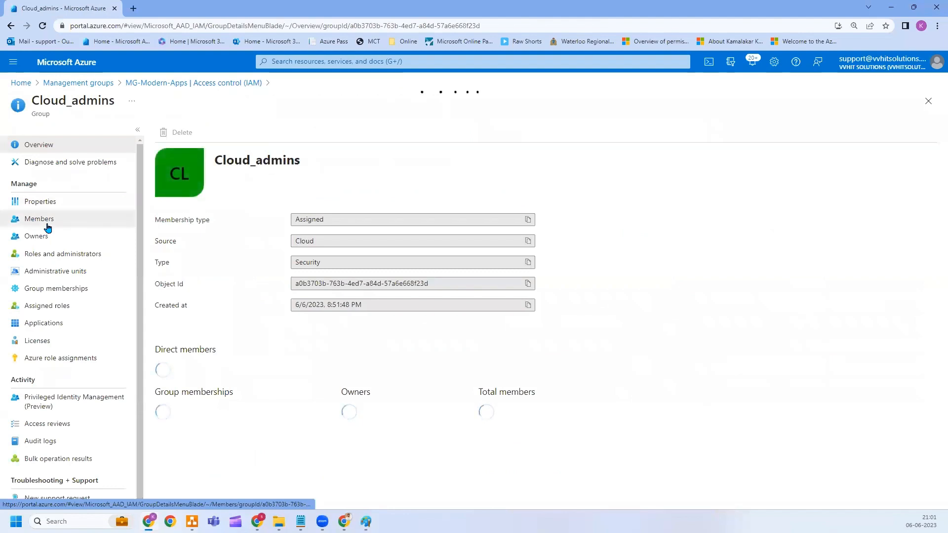
pyautogui.click(44, 220)
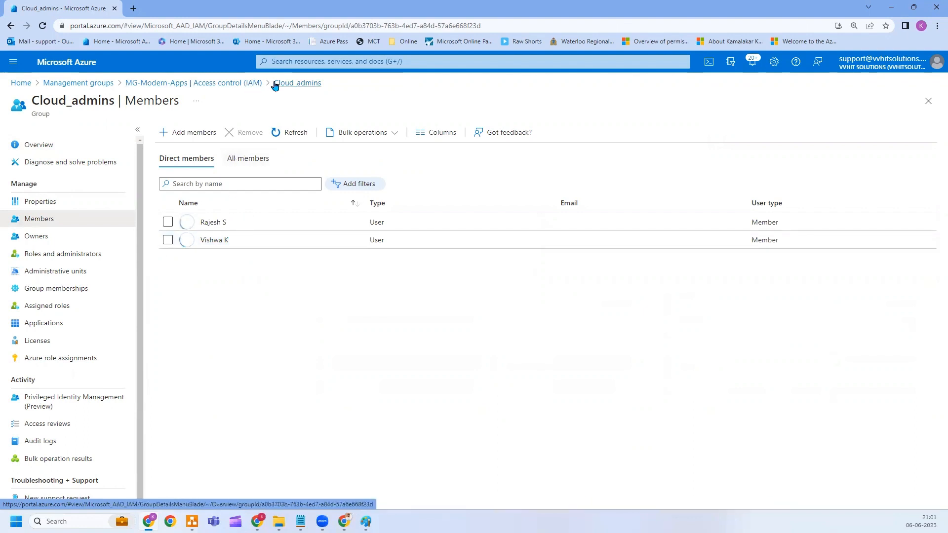
pyautogui.click(253, 84)
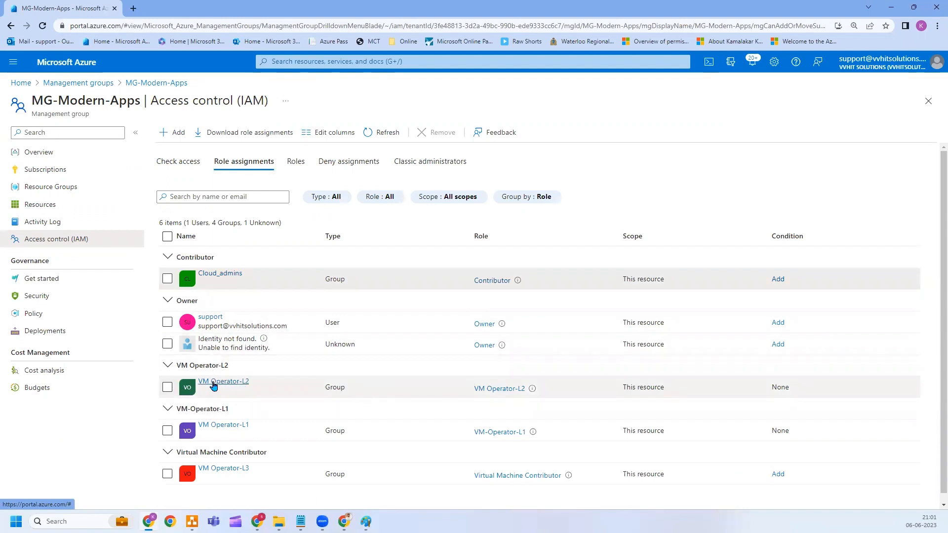
# Highlight the VM Operator-L2, L1, L3 and Cloud_admins rows to review their roles.
pyautogui.doubleClick(333, 387)
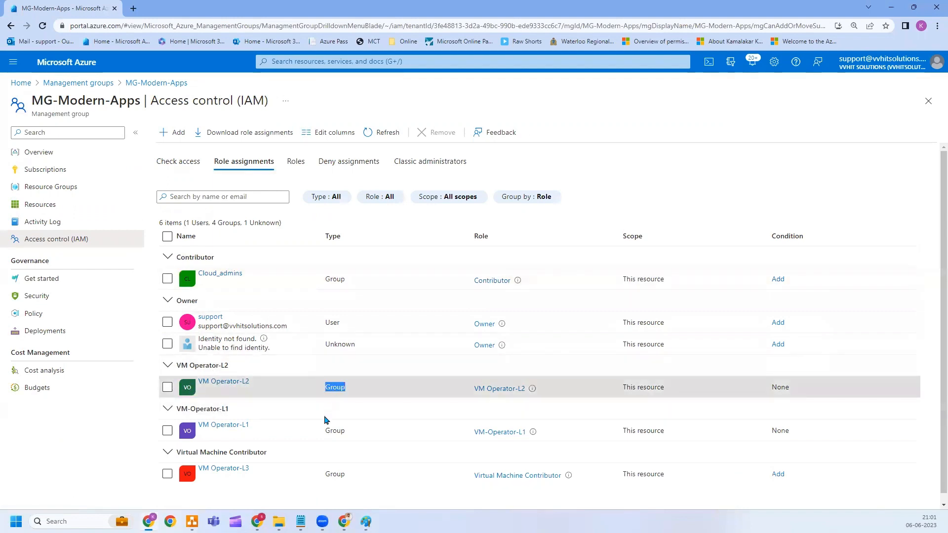
pyautogui.doubleClick(333, 430)
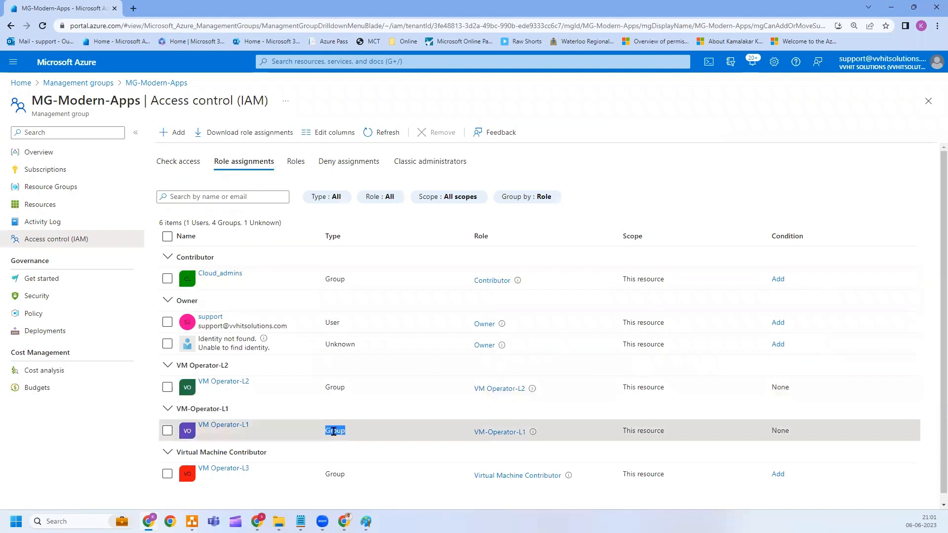
pyautogui.doubleClick(334, 474)
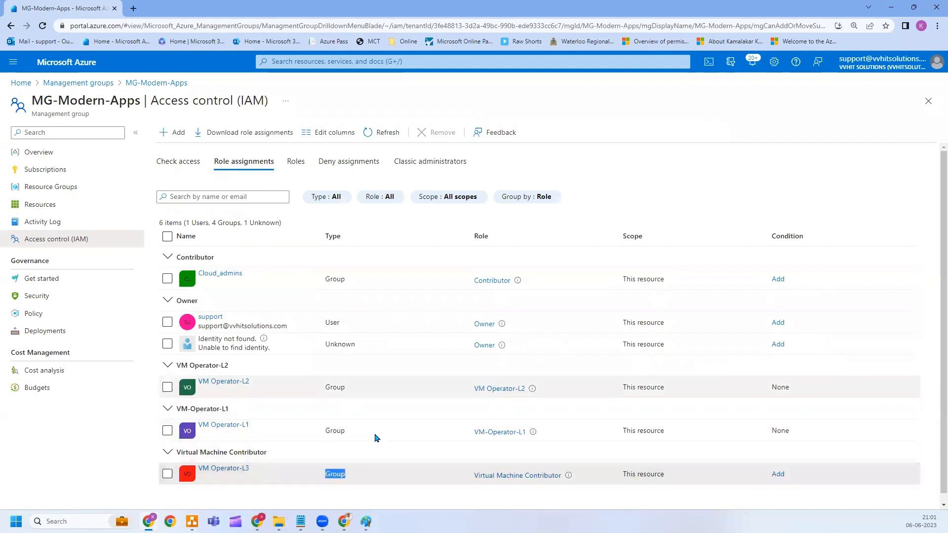
pyautogui.click(319, 388)
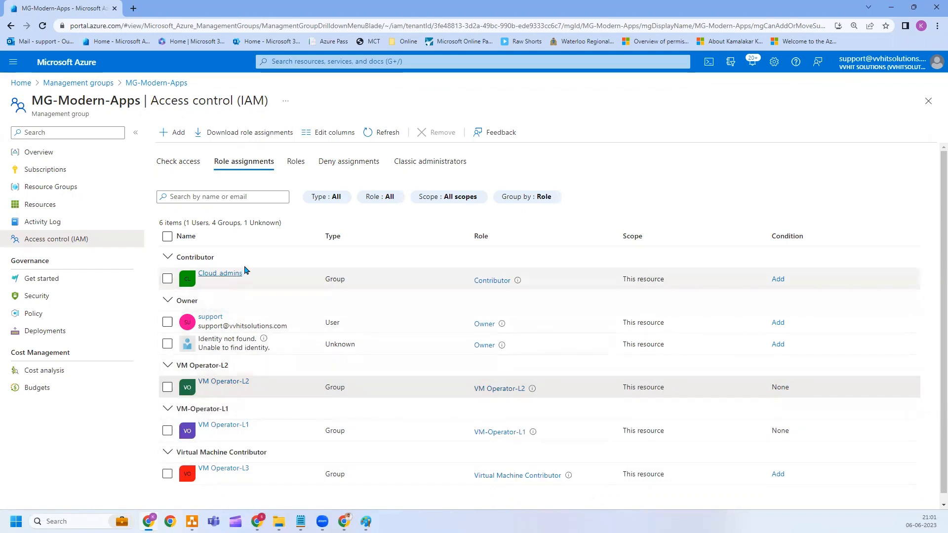
pyautogui.moveTo(246, 274); pyautogui.dragTo(198, 272)
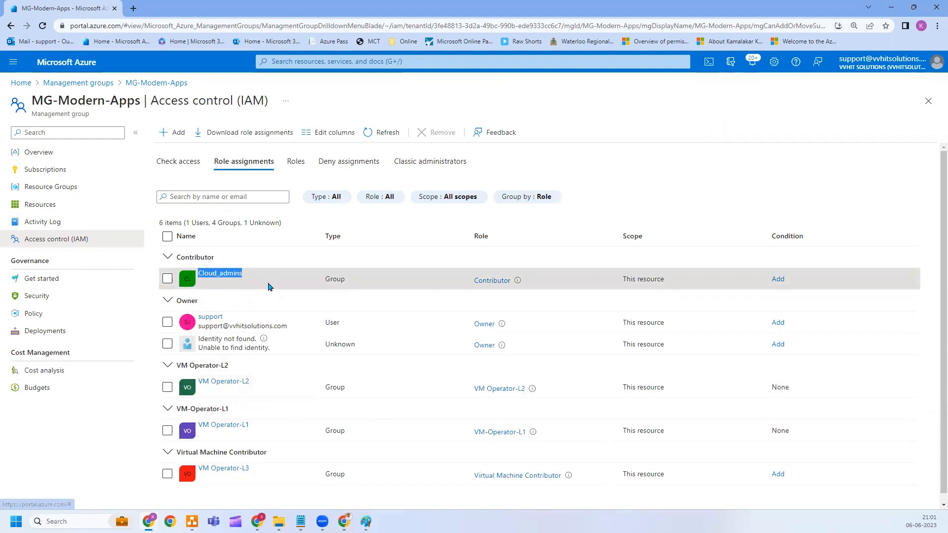
pyautogui.click(269, 283)
# Sign in to portal.azure.com as the test user in an incognito window.
pyautogui.hotkey('ctrl', 'shift', 'n')
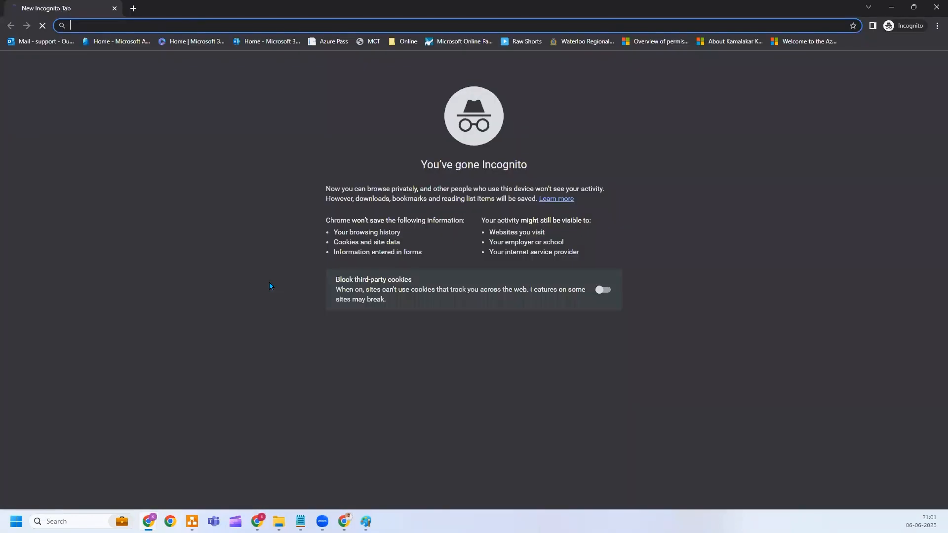
pyautogui.write('portal.azure.com')
pyautogui.press('Return')
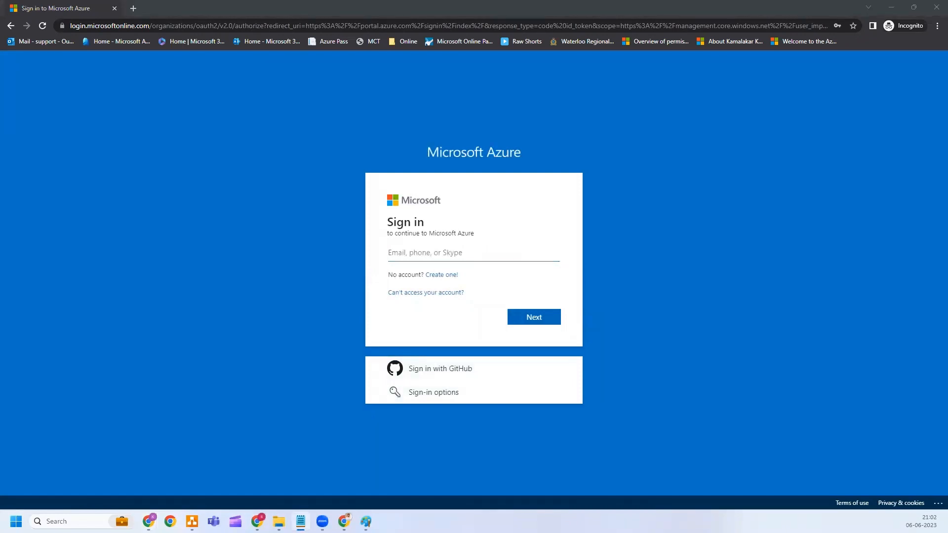
pyautogui.click(428, 252)
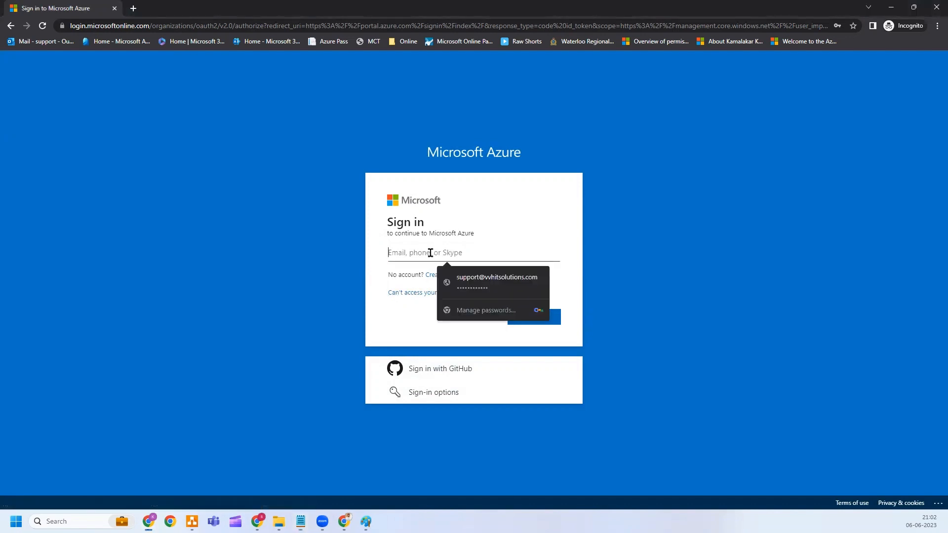
pyautogui.hotkey('ctrl', 'v')
pyautogui.press('Return')
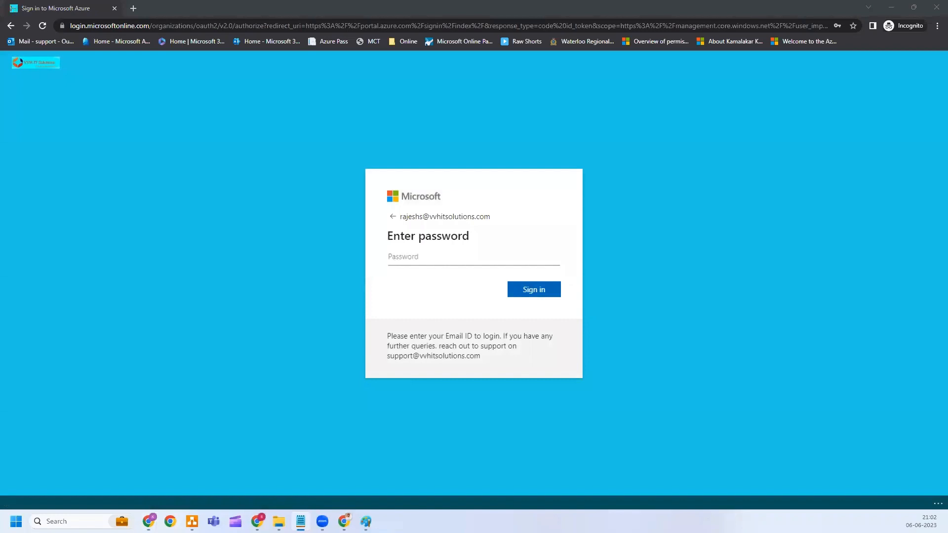
pyautogui.click(433, 258)
pyautogui.hotkey('ctrl', 'v')
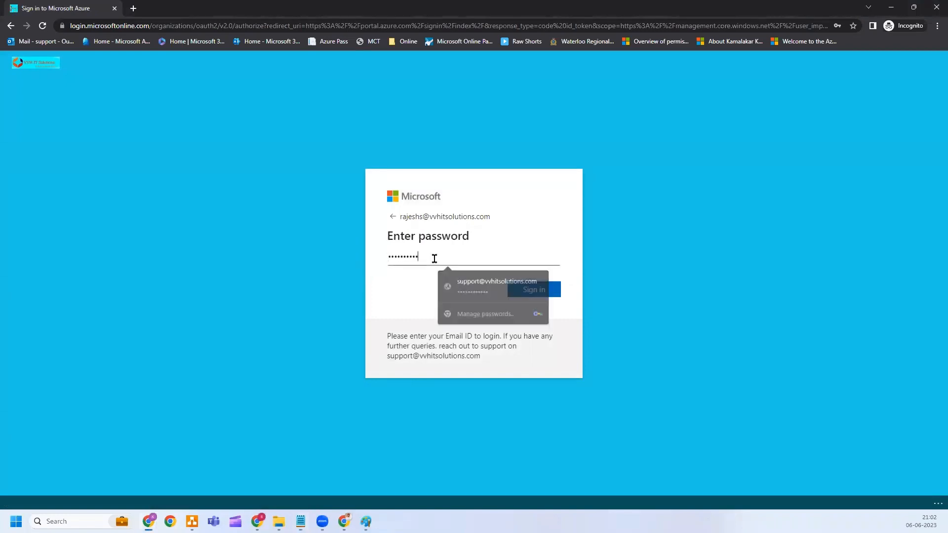
pyautogui.press('Return')
# Replace the test user's first-time password by entering current, new and confirmed passwords.
pyautogui.click(436, 249)
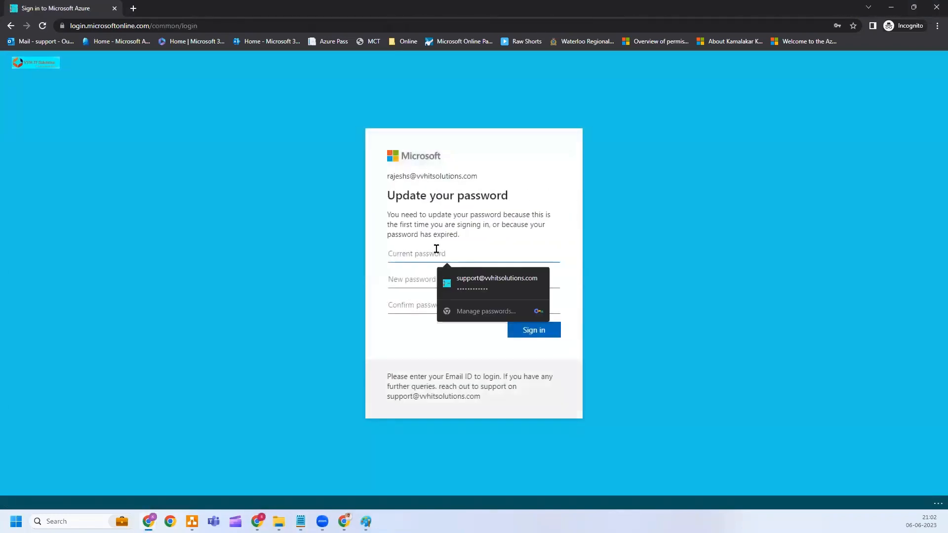
pyautogui.hotkey('ctrl', 'v')
pyautogui.press('Tab')
pyautogui.hotkey('ctrl', 'v')
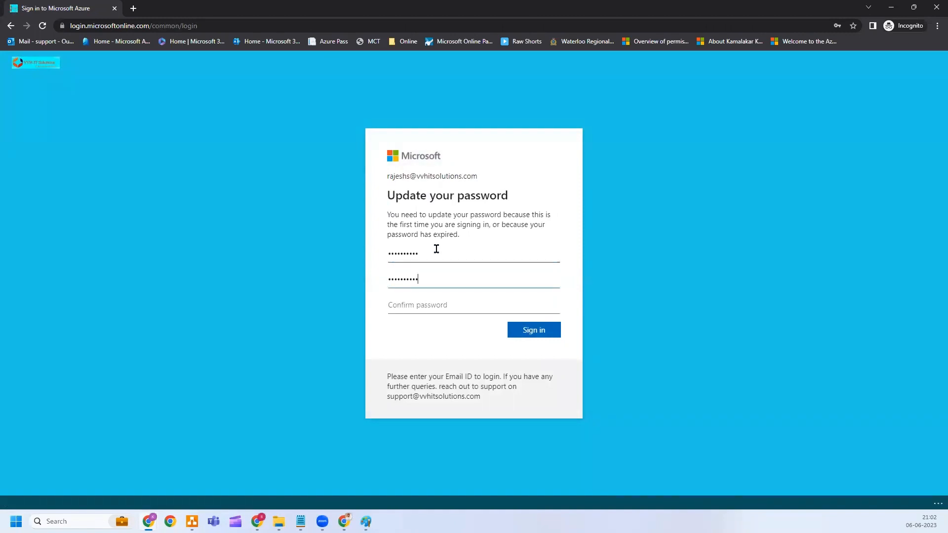
pyautogui.press('Tab')
pyautogui.hotkey('ctrl', 'v')
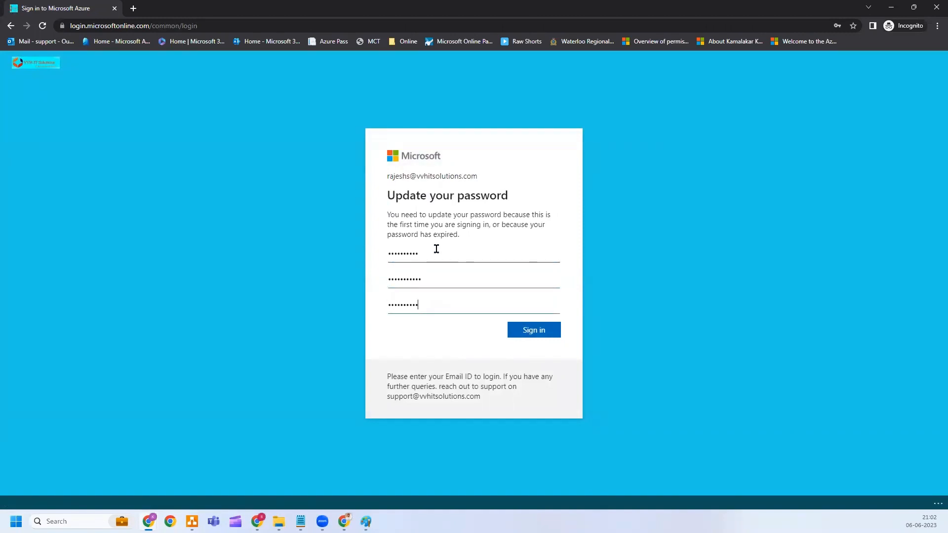
pyautogui.press('Return')
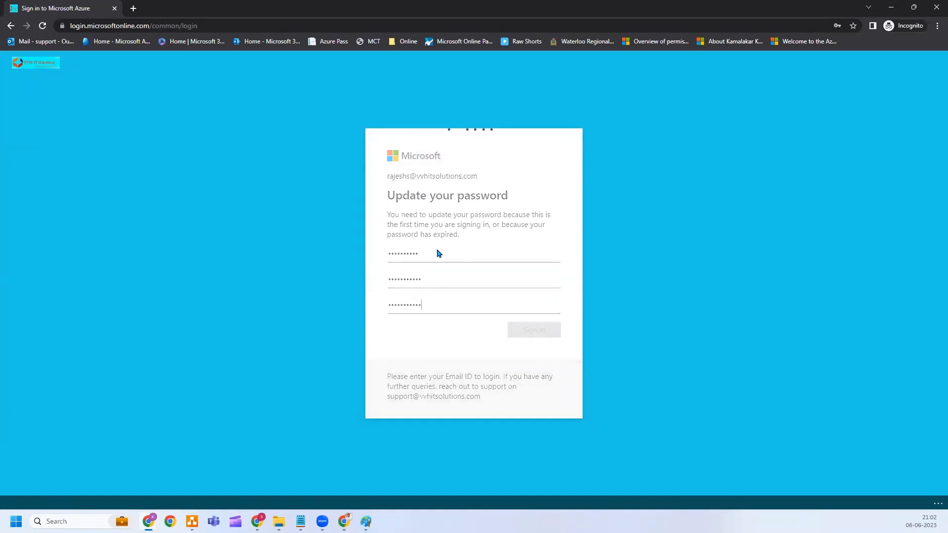
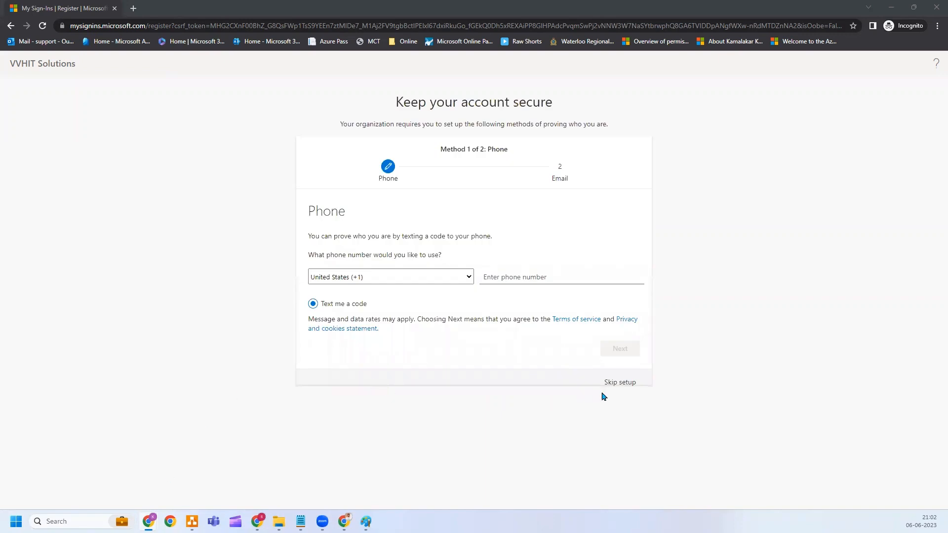
# Skip the security-info setup and choose to stay signed in, landing on the portal home page.
pyautogui.click(620, 382)
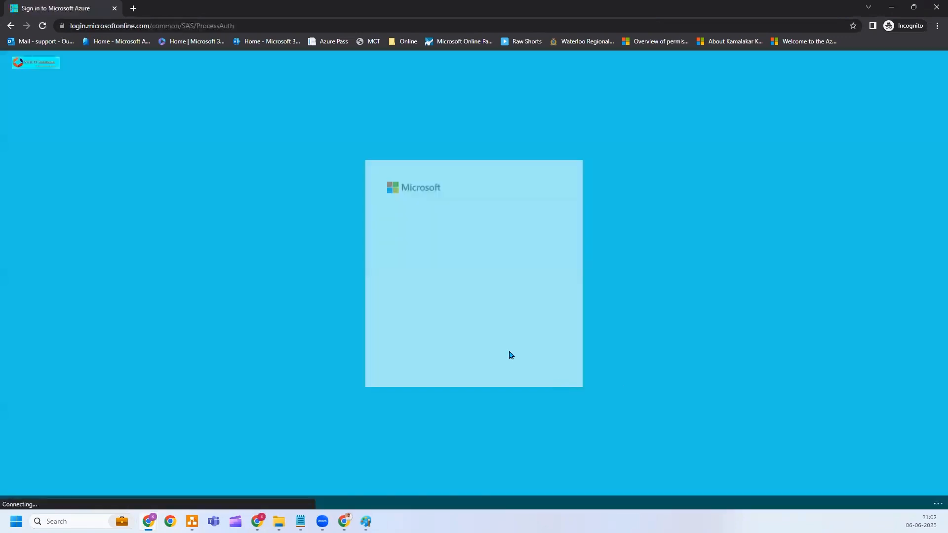
pyautogui.click(534, 298)
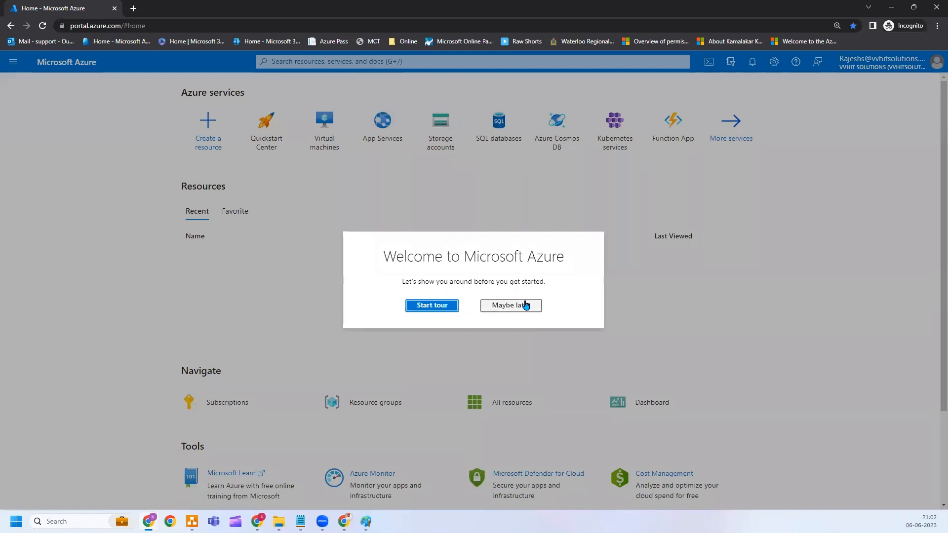
# Dismiss the welcome message, then search 'mana' and open Management groups.
pyautogui.click(525, 305)
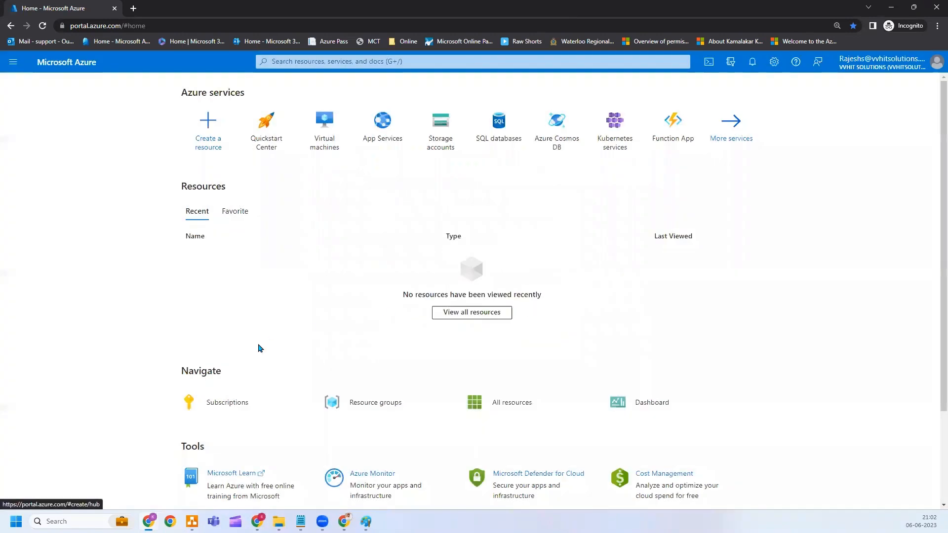
pyautogui.click(230, 397)
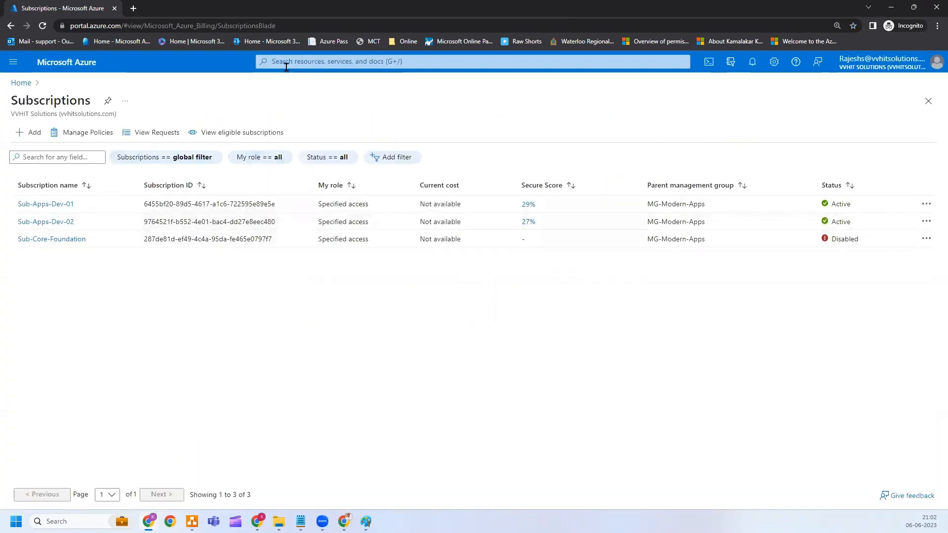
pyautogui.click(305, 59)
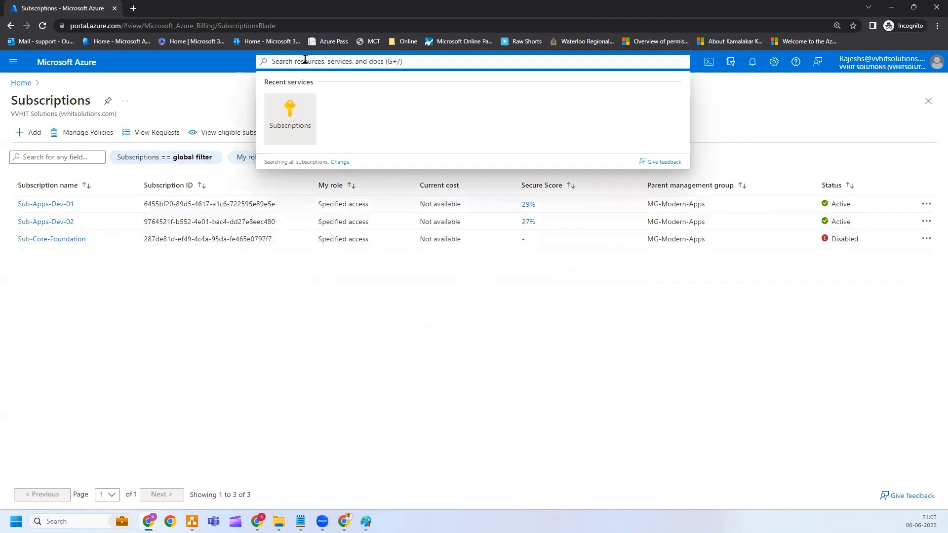
pyautogui.click(305, 60)
pyautogui.write('a')
pyautogui.press('BackSpace')
pyautogui.press('BackSpace')
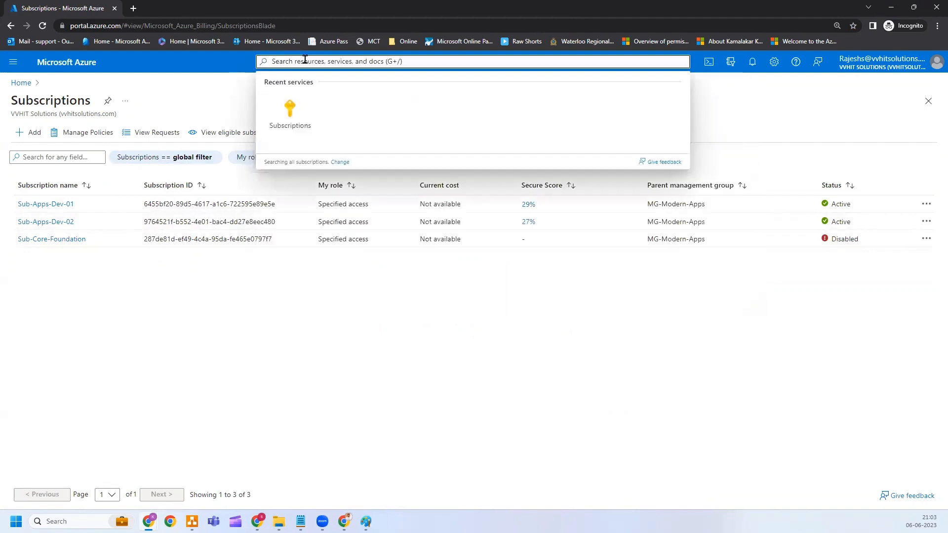
pyautogui.write('mana')
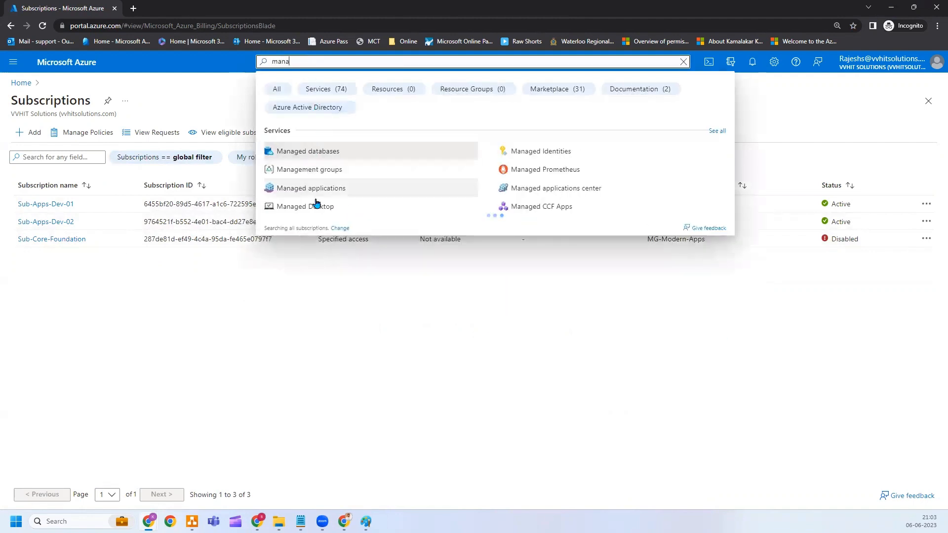
pyautogui.click(327, 169)
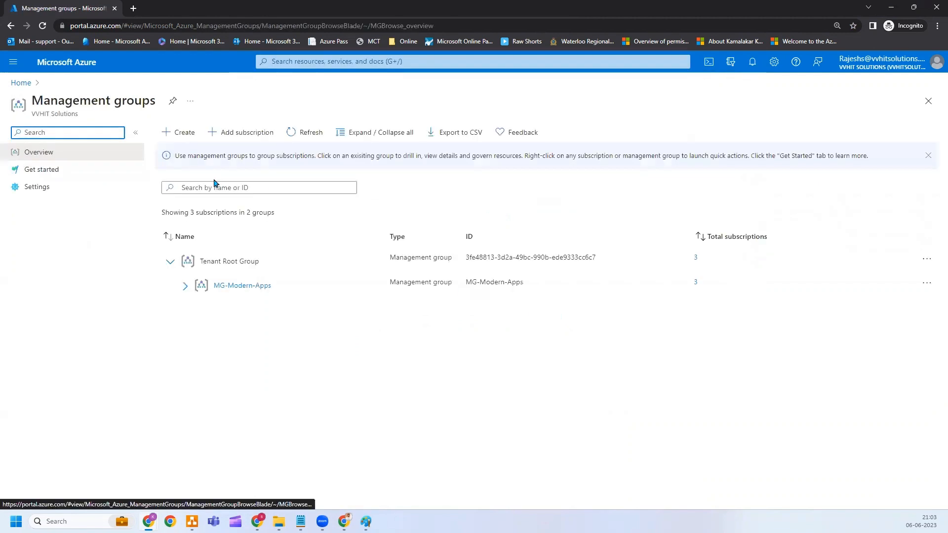
# Open MG-Modern-Apps, expand its three subscriptions, and view My permissions on Sub-Apps-Dev-01.
pyautogui.click(182, 286)
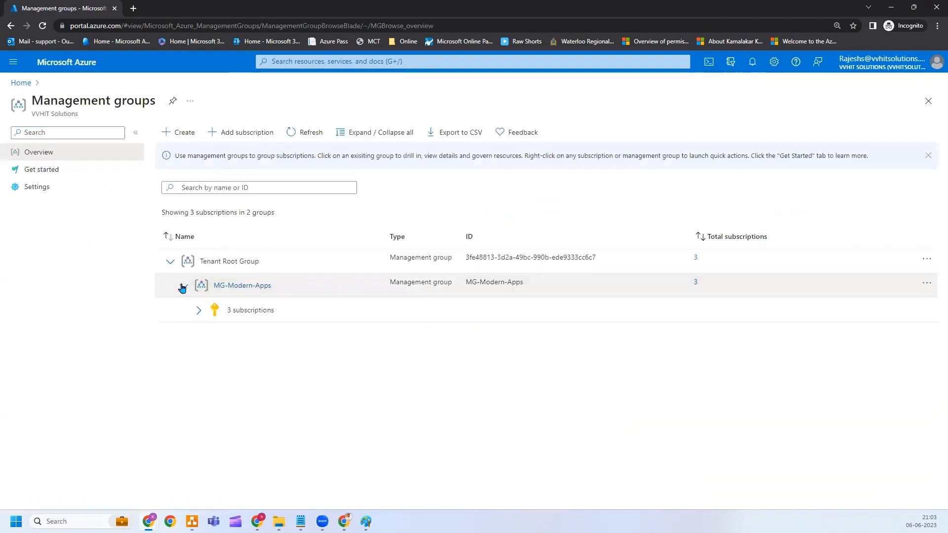
pyautogui.click(245, 286)
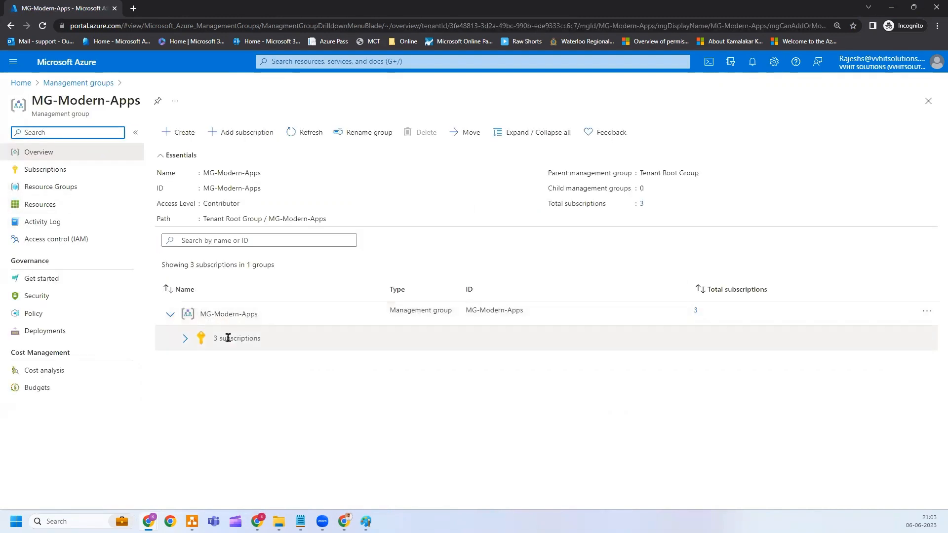
pyautogui.click(186, 339)
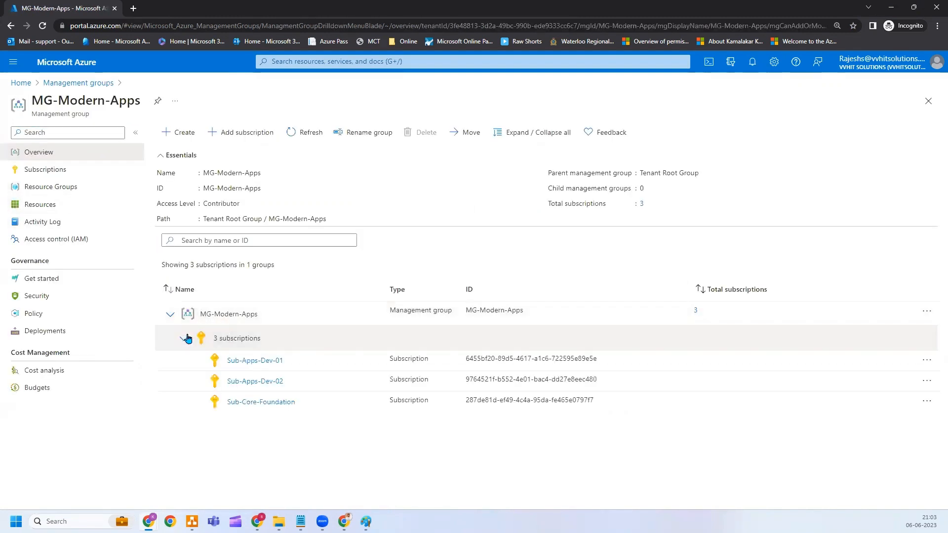
pyautogui.click(242, 365)
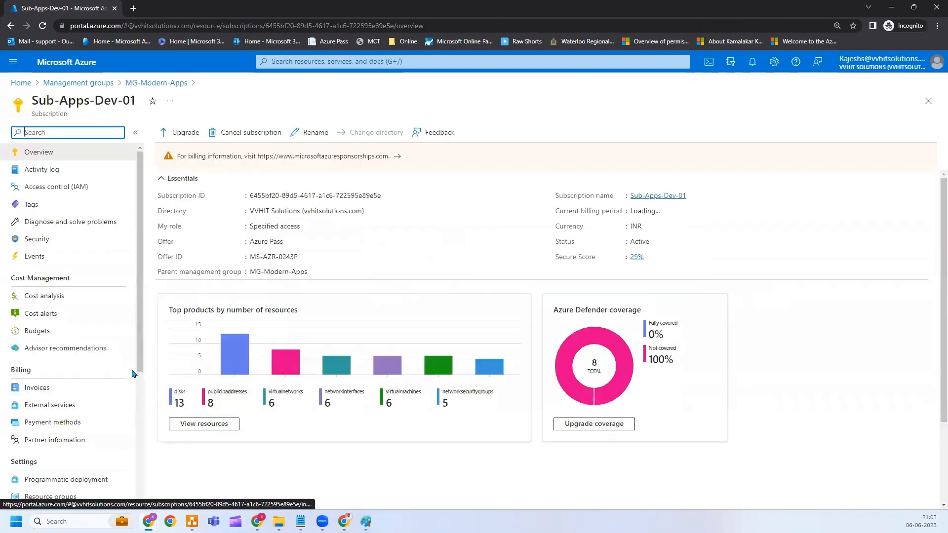
pyautogui.moveTo(139, 368); pyautogui.dragTo(139, 453)
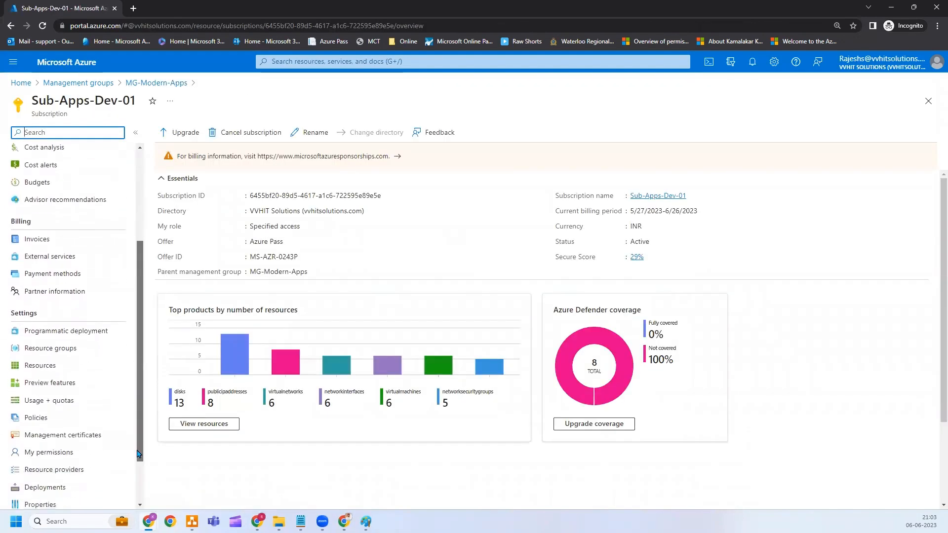
pyautogui.click(69, 457)
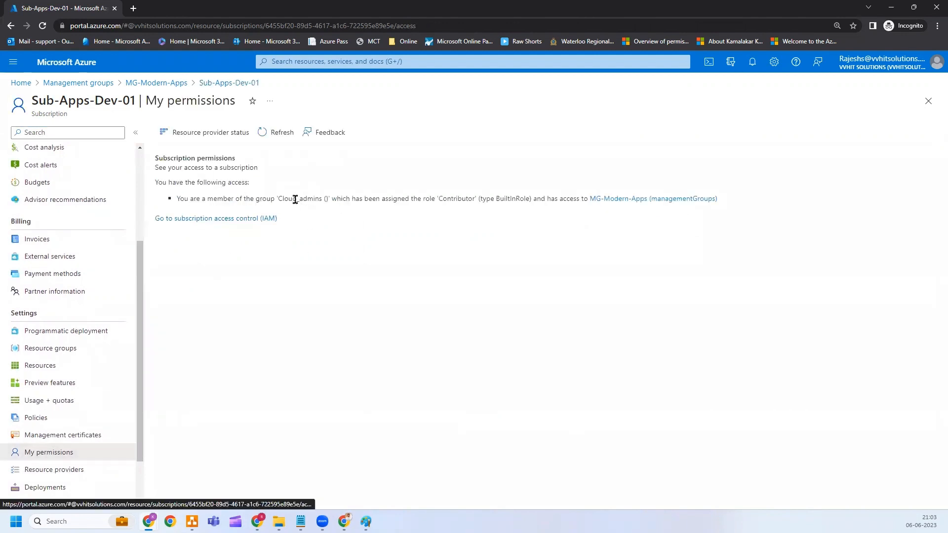
# Highlight the Cloud_admins group and its Contributor role in the access summary.
pyautogui.moveTo(284, 200); pyautogui.dragTo(326, 200)
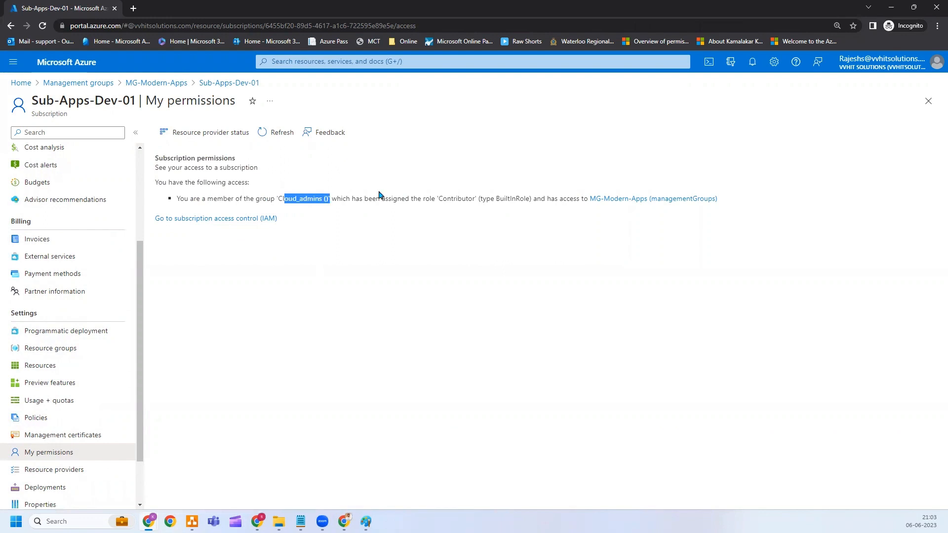
pyautogui.doubleClick(448, 198)
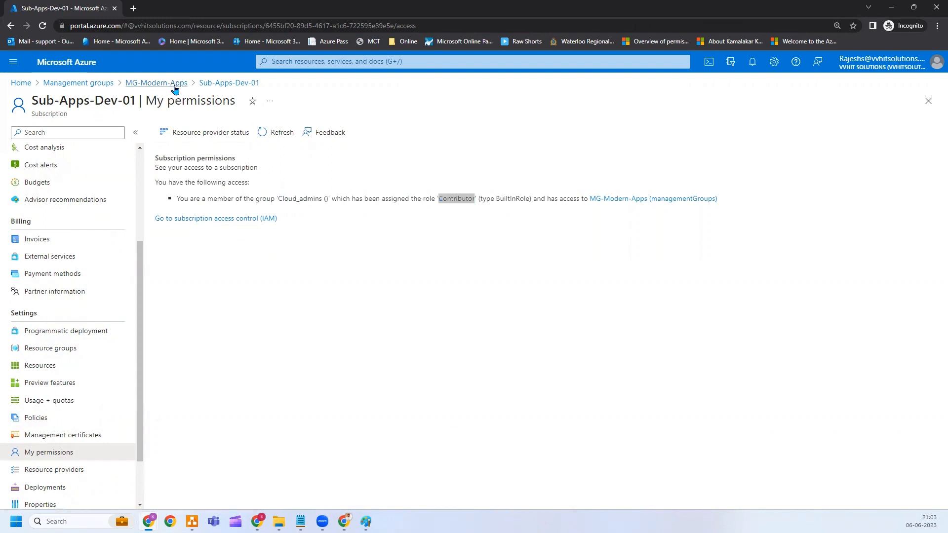
pyautogui.scroll(3, 99, 153)
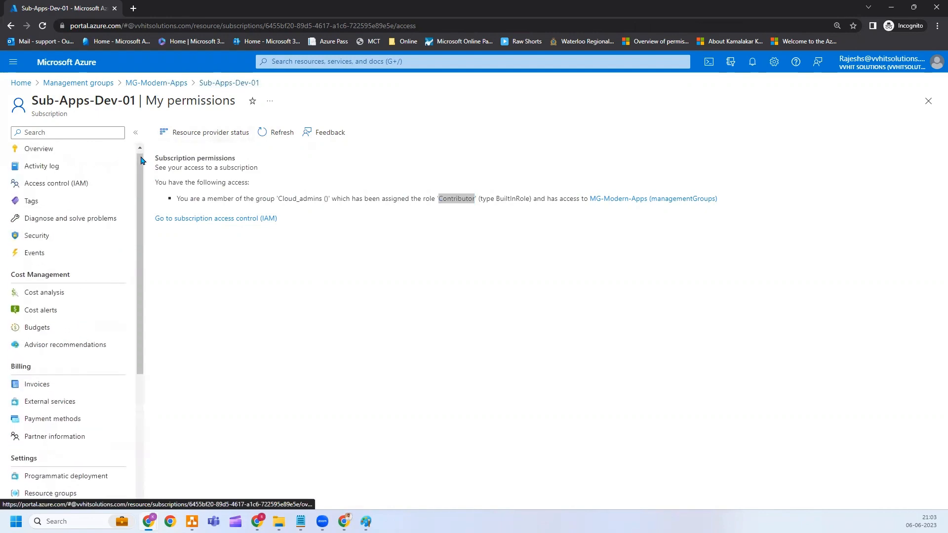
# Go back via the overview and MG-Modern-Apps to Home, and open Virtual machines.
pyautogui.click(65, 151)
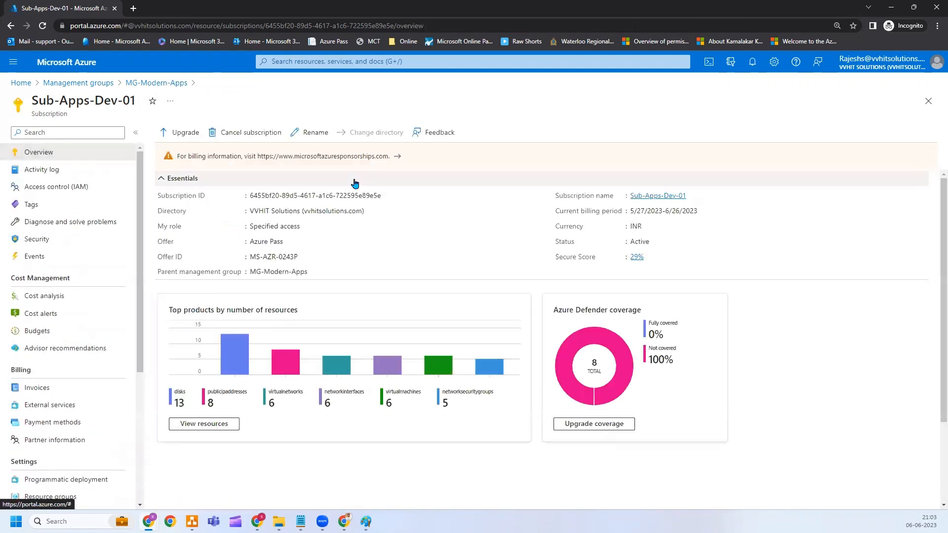
pyautogui.click(154, 83)
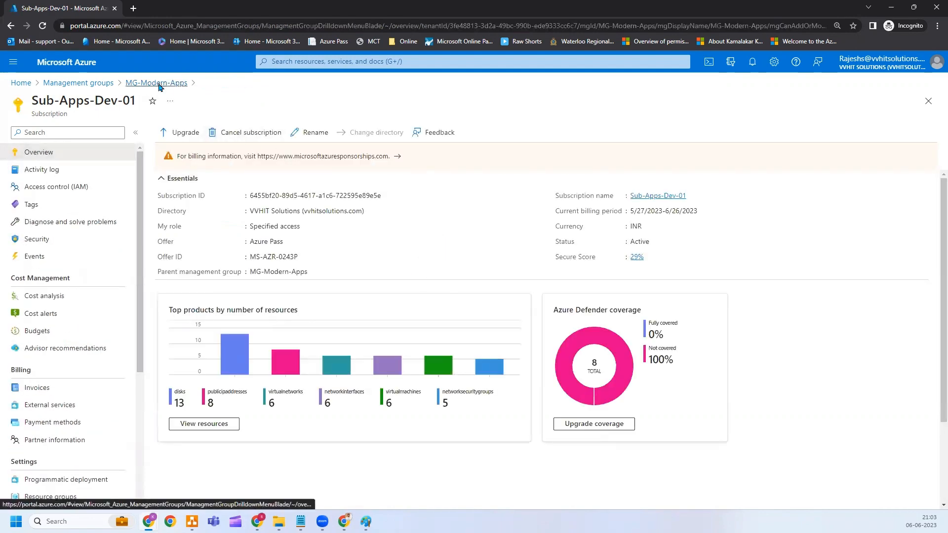
pyautogui.click(49, 65)
pyautogui.click(425, 151)
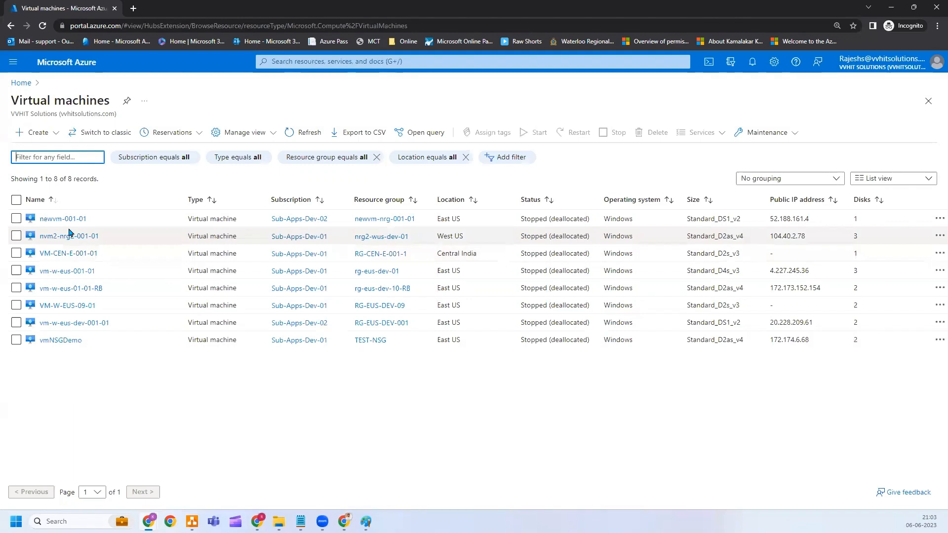
# Start newvm-001-01, check its progress in notifications, and return to the Paint role diagram.
pyautogui.click(74, 218)
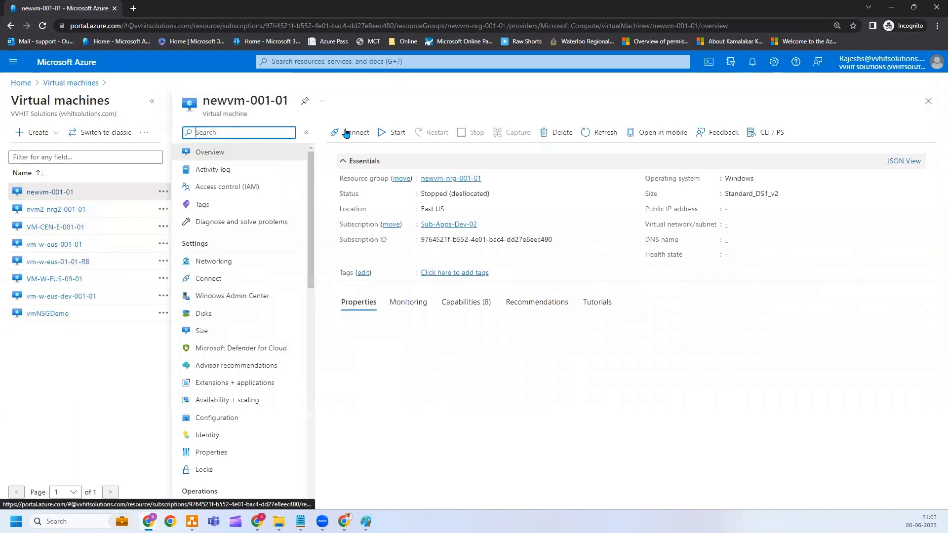
pyautogui.click(392, 132)
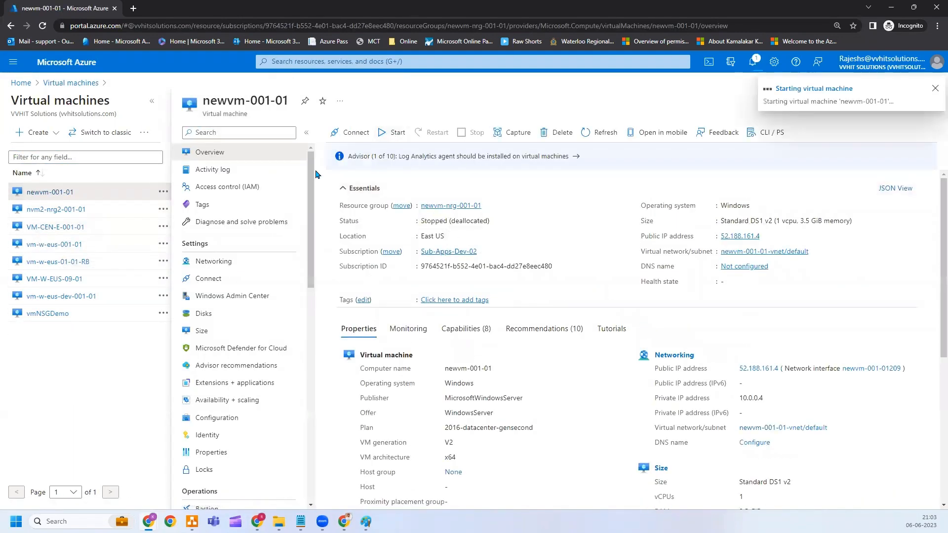
pyautogui.click(752, 63)
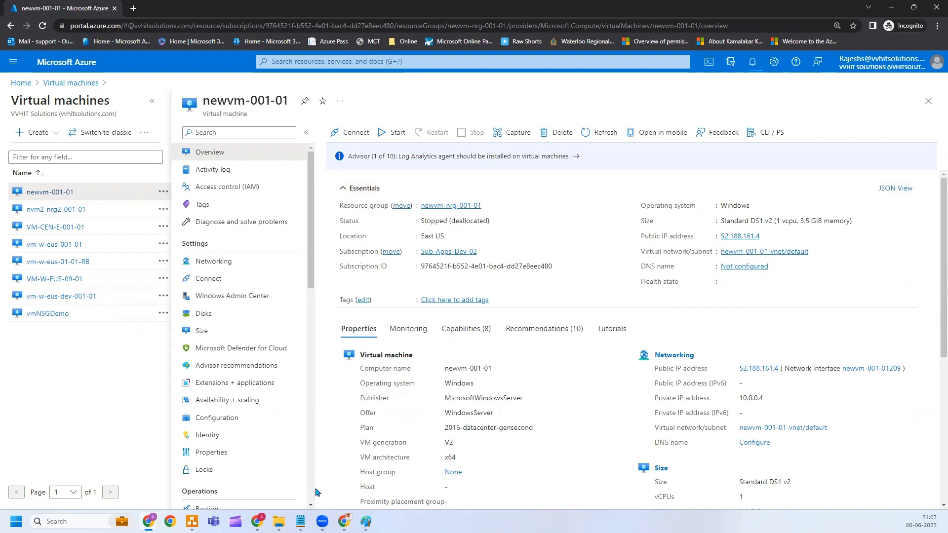
pyautogui.click(366, 521)
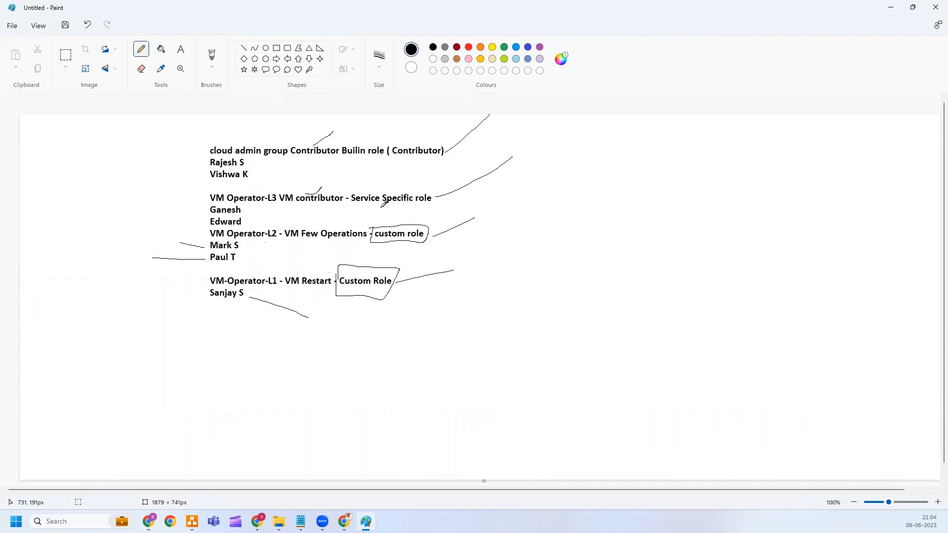
# Mark the first VM Operator-L3 member in Paint, then close the test user's Azure window.
pyautogui.moveTo(207, 213); pyautogui.dragTo(157, 205)
pyautogui.hotkey('alt', 'Tab')
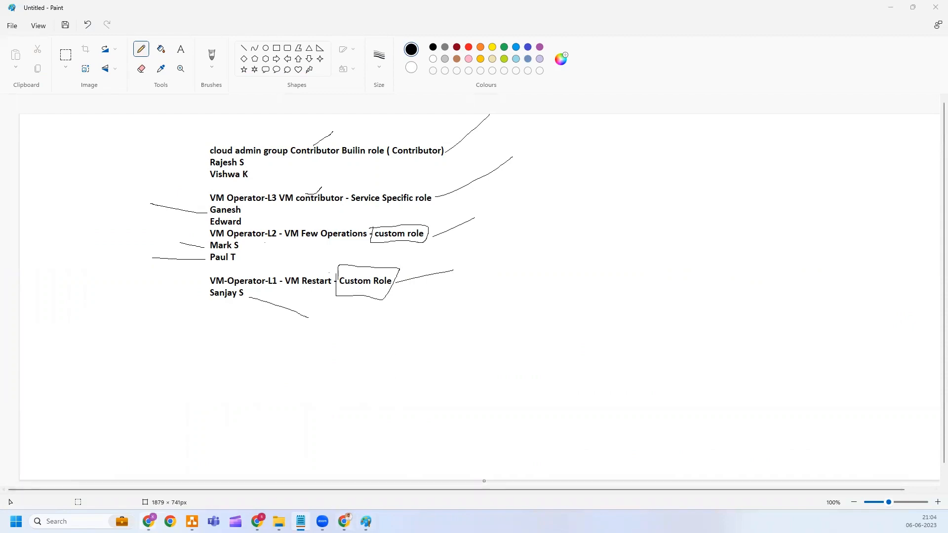
pyautogui.moveTo(149, 521)
pyautogui.click(217, 464)
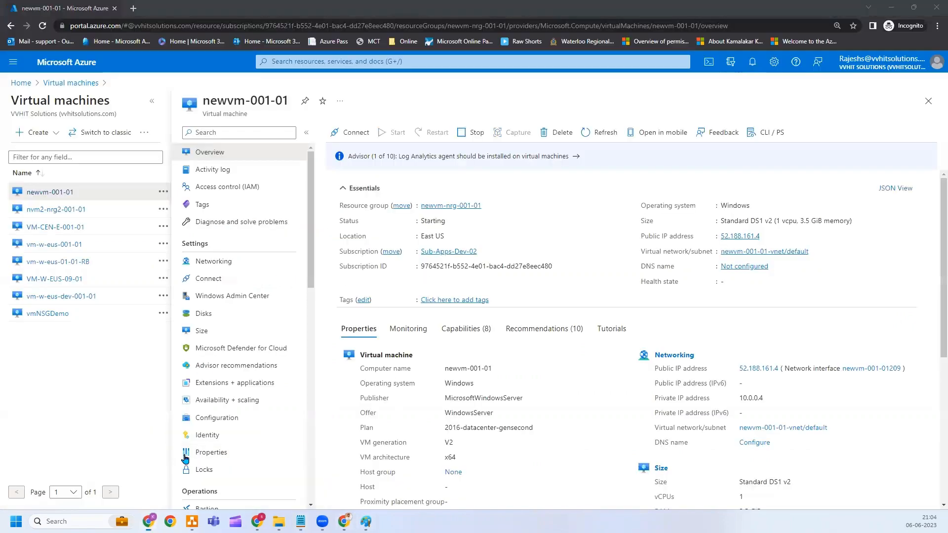
pyautogui.click(932, 7)
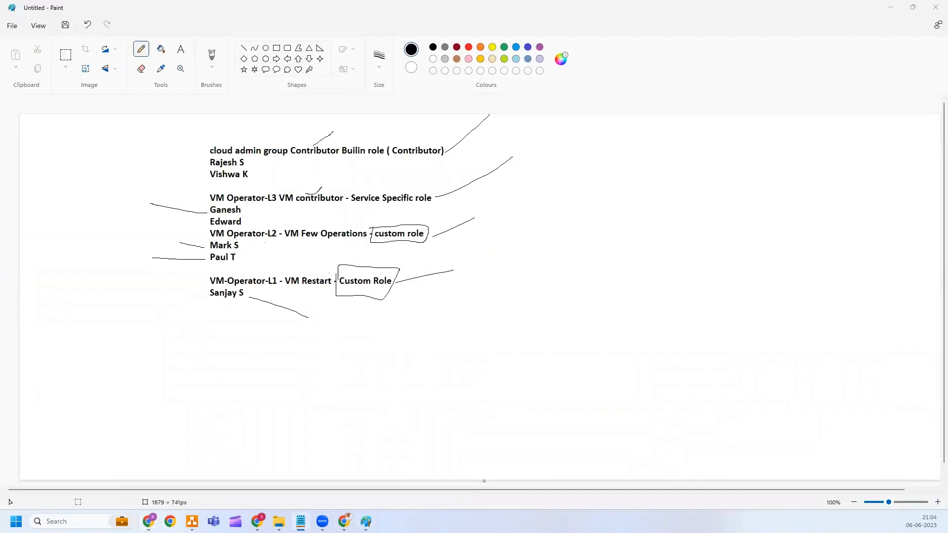
pyautogui.click(148, 521)
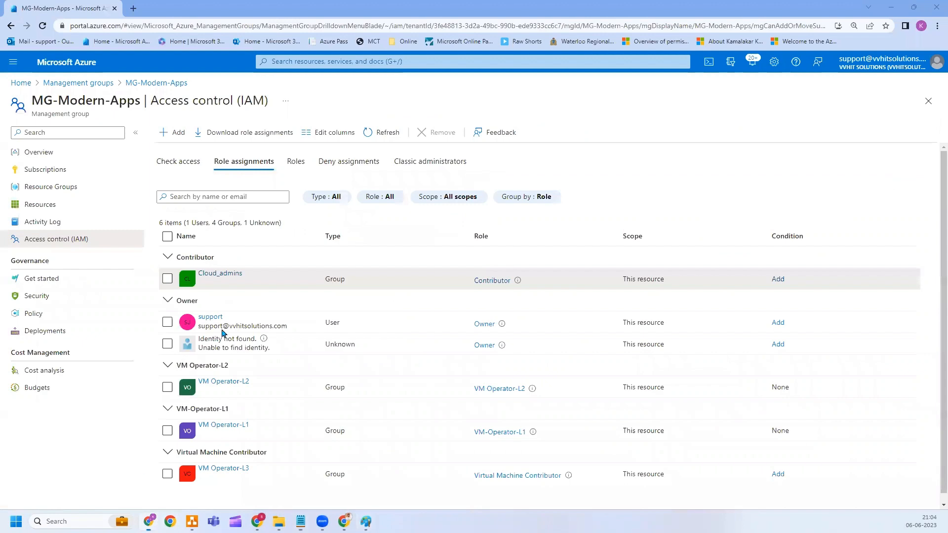
# Open portal.azure.com in a new private browser window.
pyautogui.click(125, 194)
pyautogui.hotkey('ctrl', 'shift', 'n')
pyautogui.write('portal.azure.com')
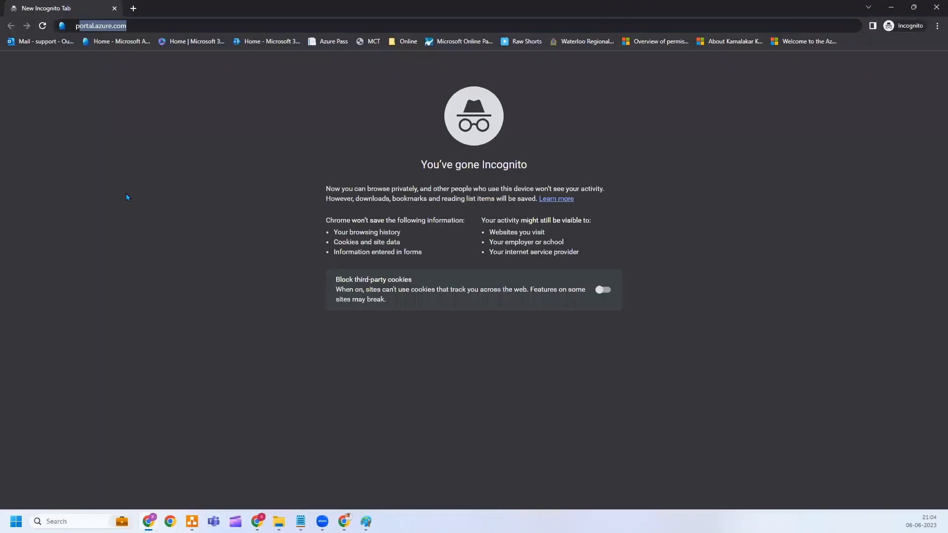
pyautogui.press('Return')
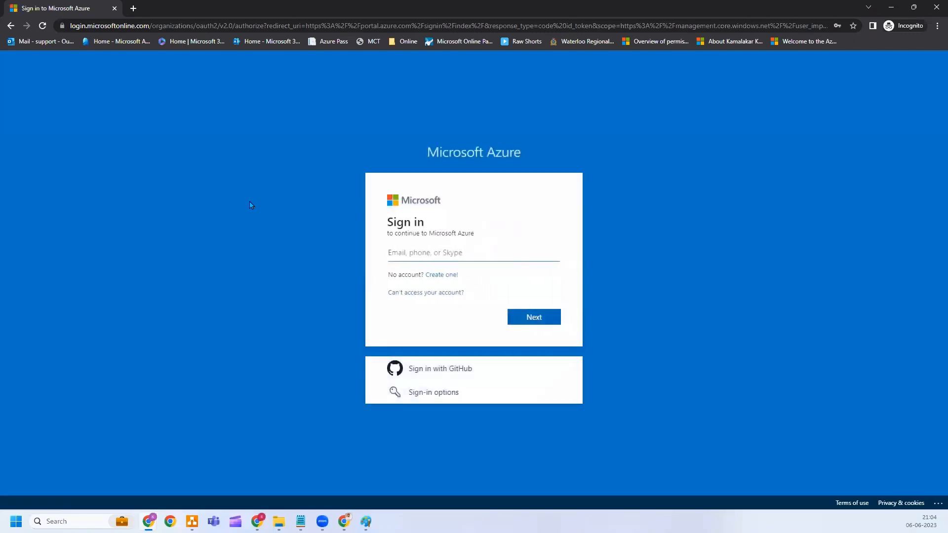
# Enter the test user's sign-in e-mail, removing stray text, and submit the saved password.
pyautogui.hotkey('ctrl', 'v')
pyautogui.press('Return')
pyautogui.hotkey('ctrl', 'a')
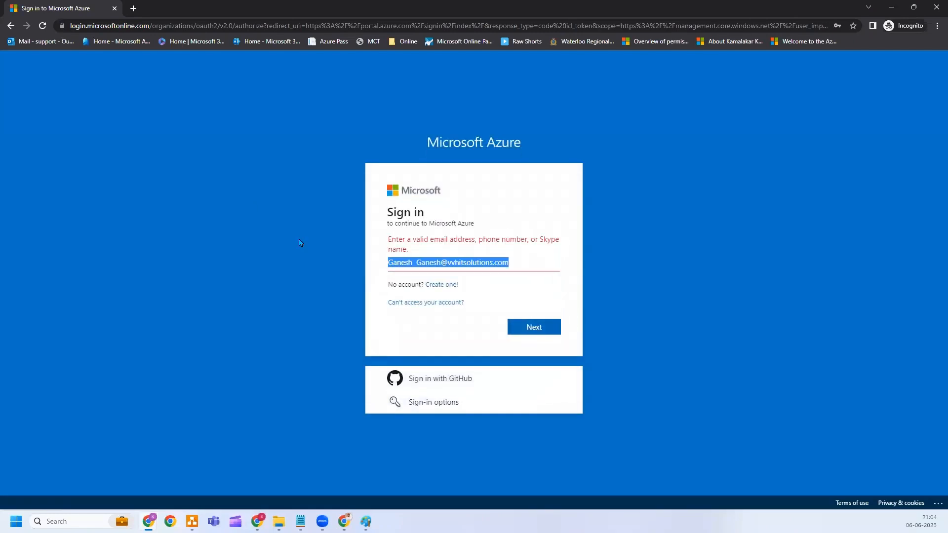
pyautogui.hotkey('ctrl', 'v')
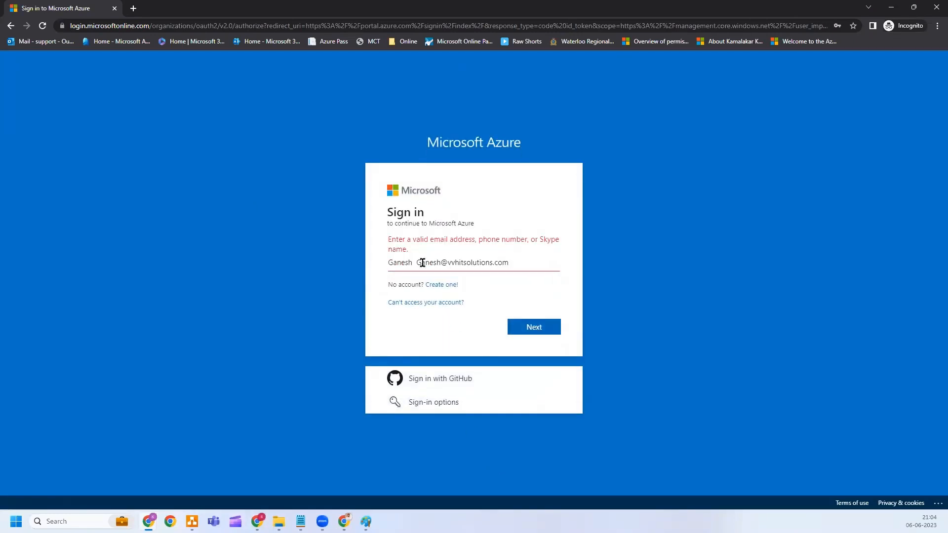
pyautogui.moveTo(417, 260); pyautogui.dragTo(340, 268)
pyautogui.press('BackSpace')
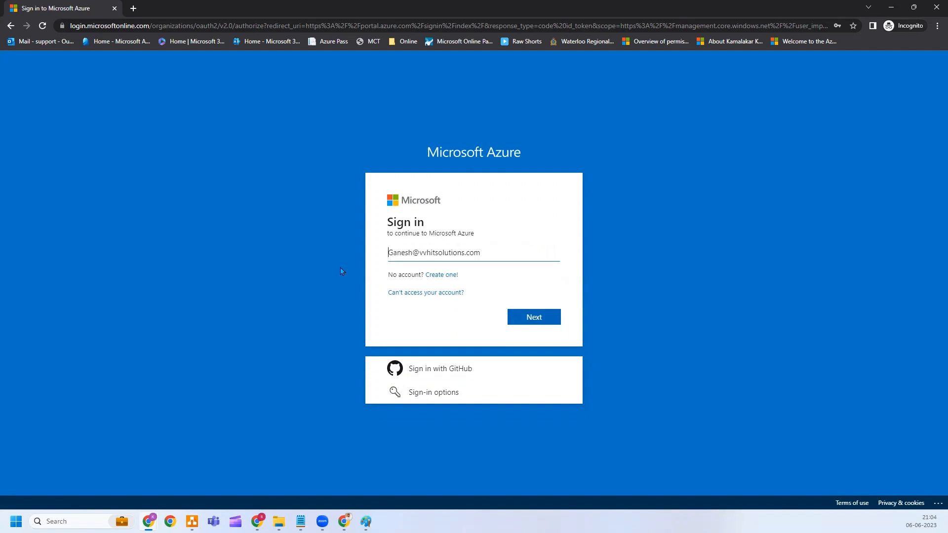
pyautogui.press('Return')
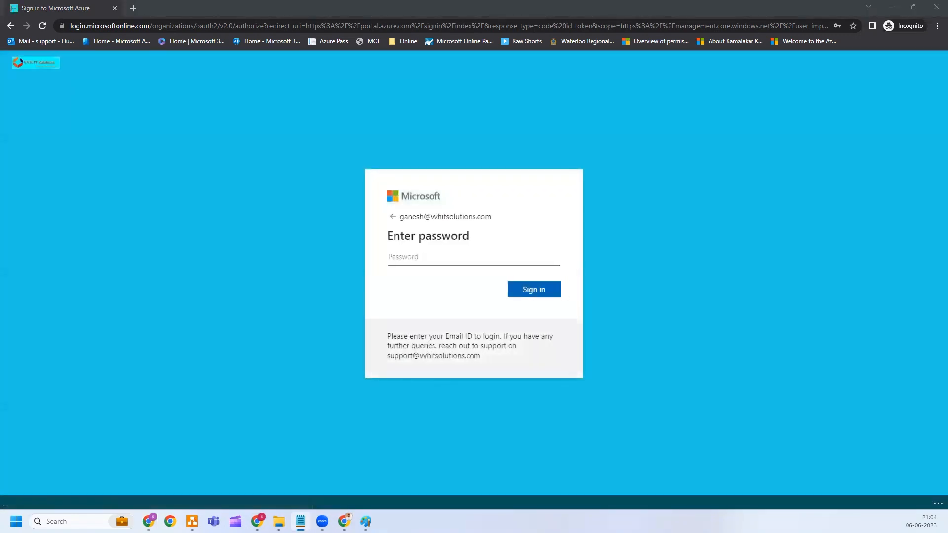
pyautogui.click(402, 253)
pyautogui.press('Down')
pyautogui.press('Return')
pyautogui.press('Return')
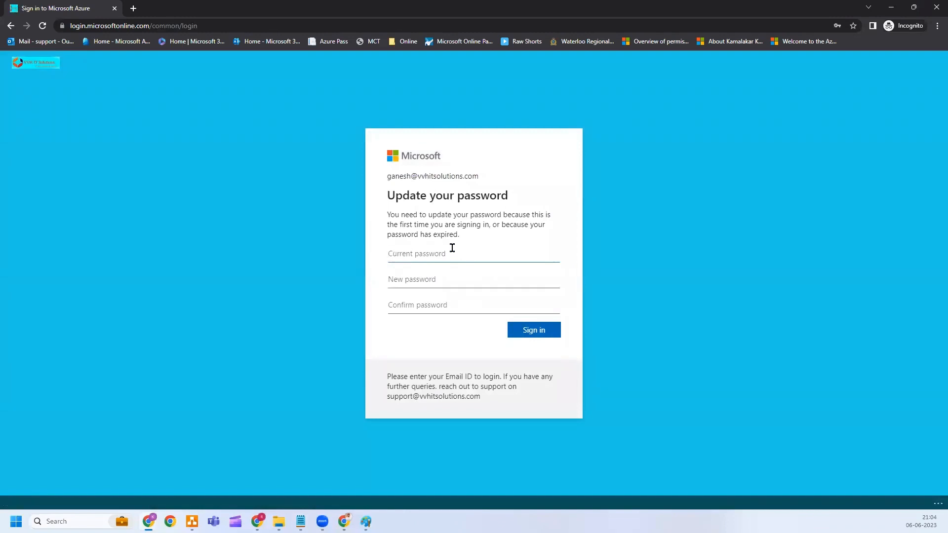
# Replace the expired password with current, new and confirmed passwords, then continue past More information required.
pyautogui.click(453, 248)
pyautogui.hotkey('ctrl', 'v')
pyautogui.press('Tab')
pyautogui.hotkey('ctrl', 'v')
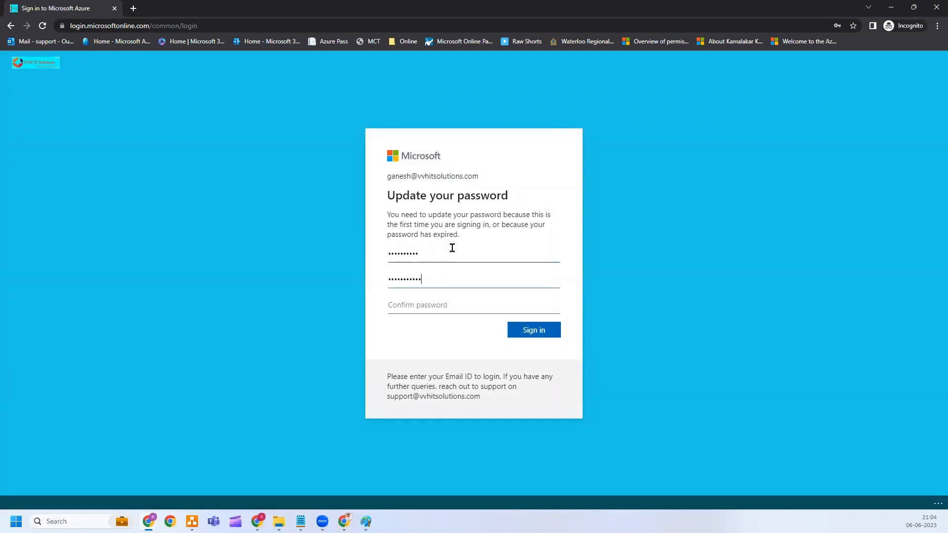
pyautogui.press('Tab')
pyautogui.hotkey('ctrl', 'v')
pyautogui.press('Return')
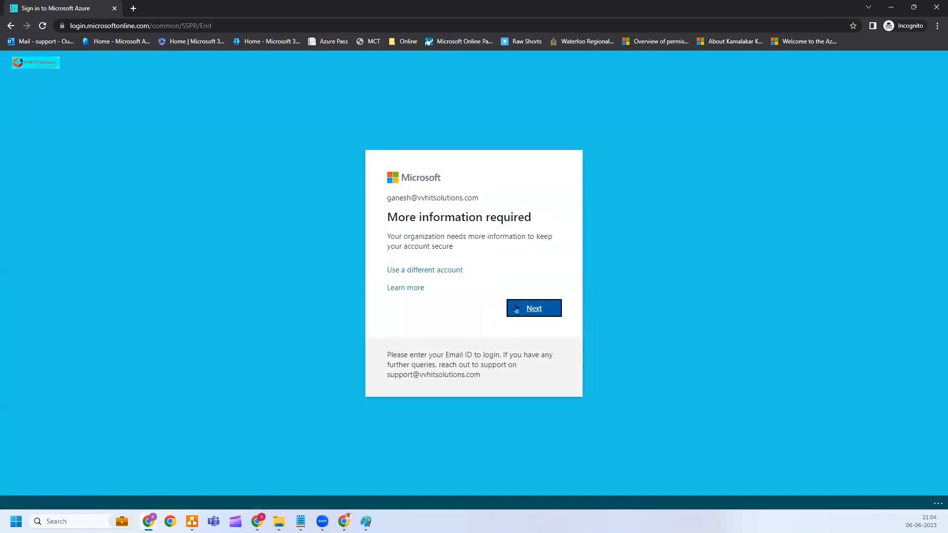
pyautogui.click(516, 309)
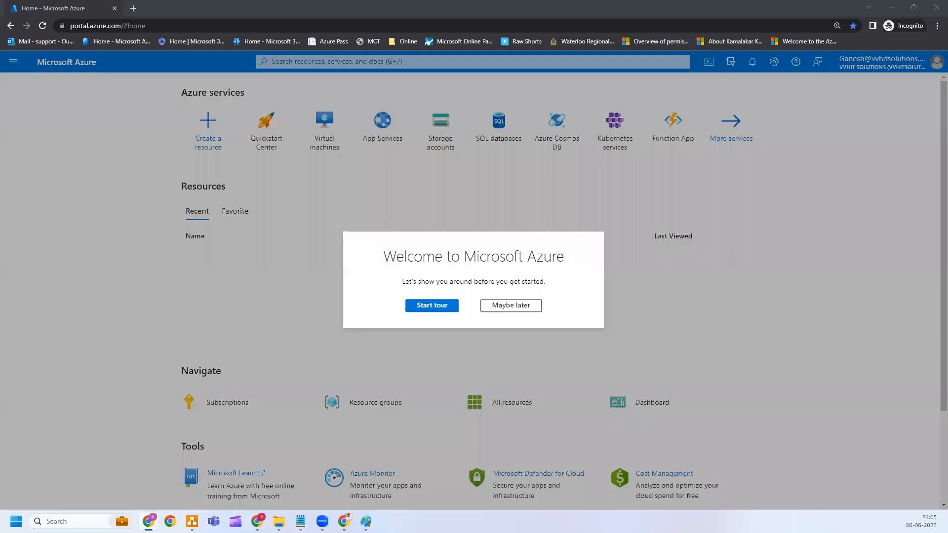
# Skip the welcome tour and view My permissions on Sub-Apps-Dev-01.
pyautogui.click(508, 309)
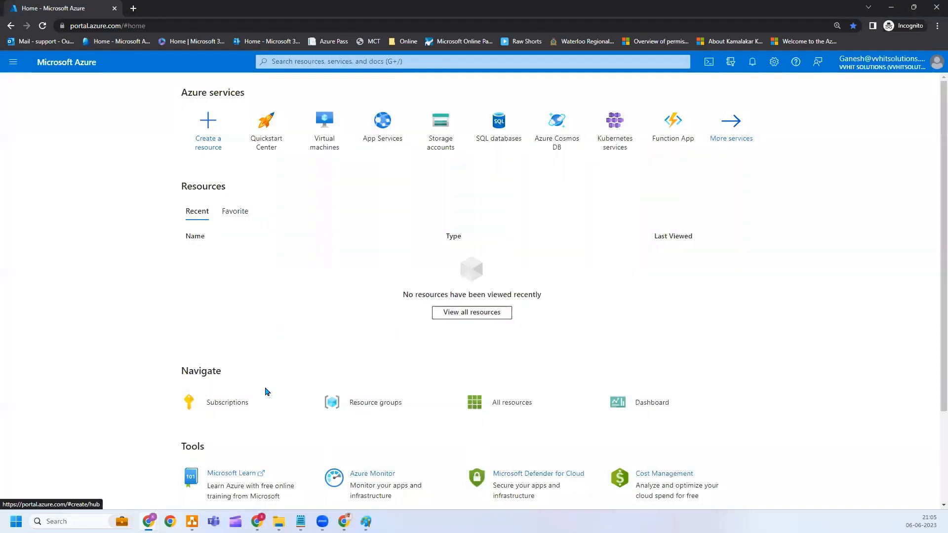
pyautogui.click(238, 405)
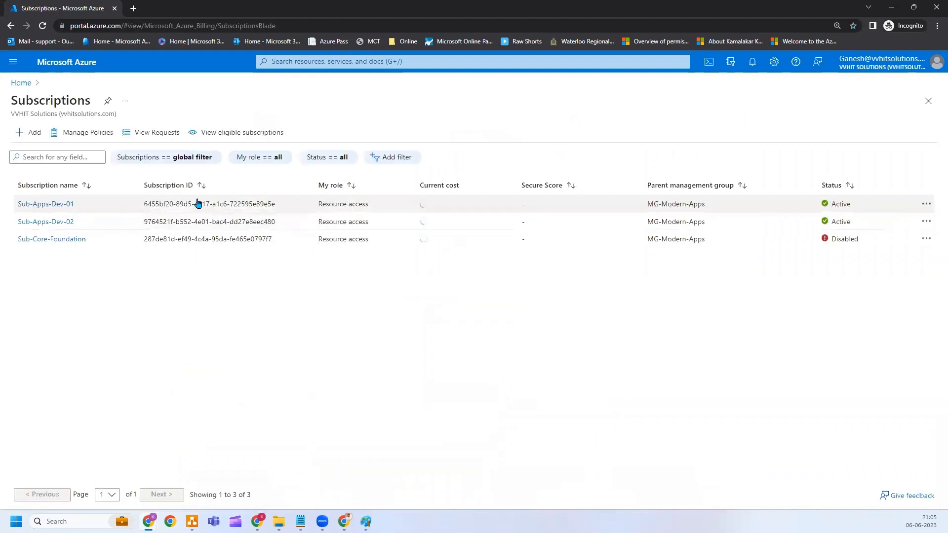
pyautogui.click(53, 207)
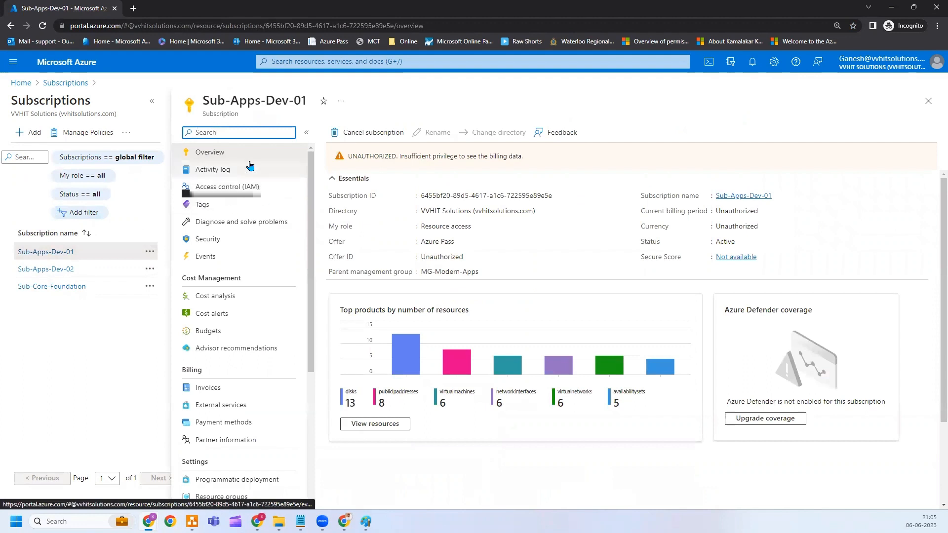
pyautogui.moveTo(317, 196); pyautogui.dragTo(316, 276)
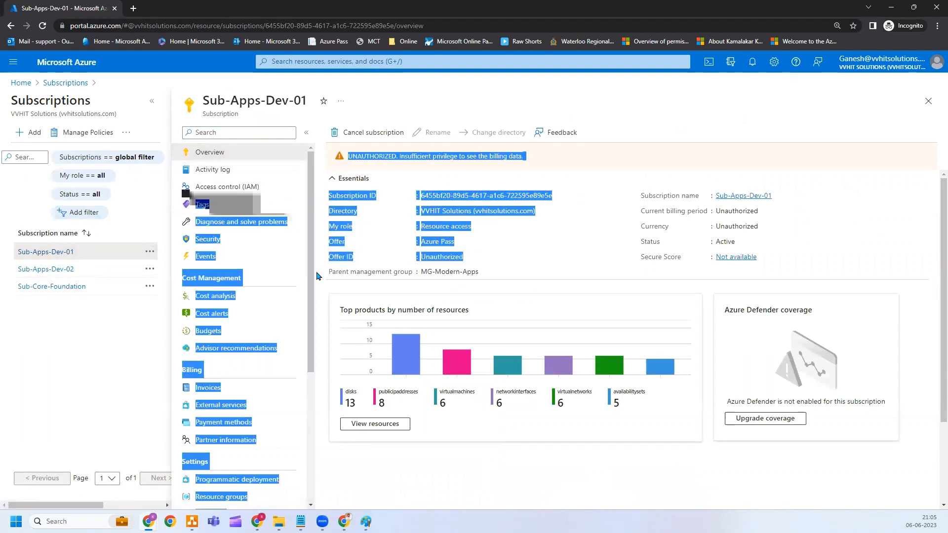
pyautogui.click(97, 386)
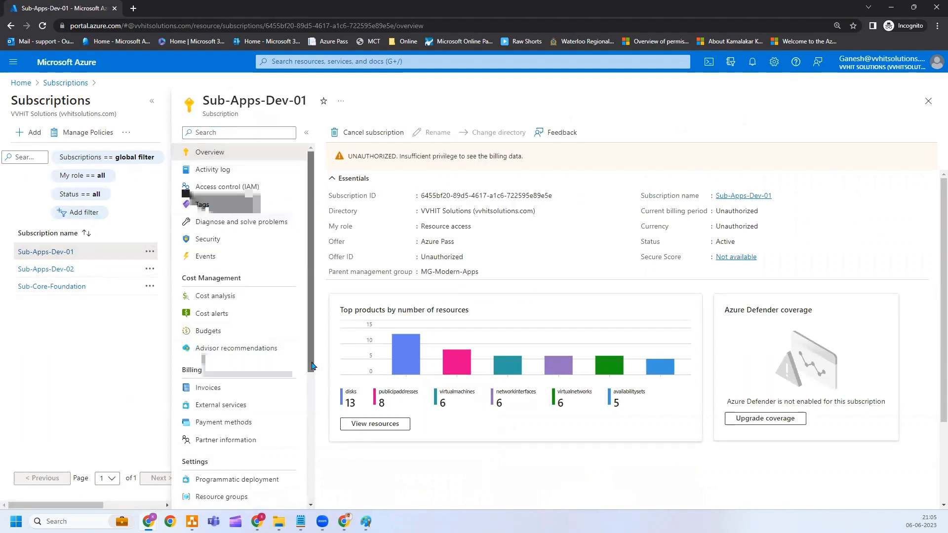
pyautogui.scroll(-3, 250, 439)
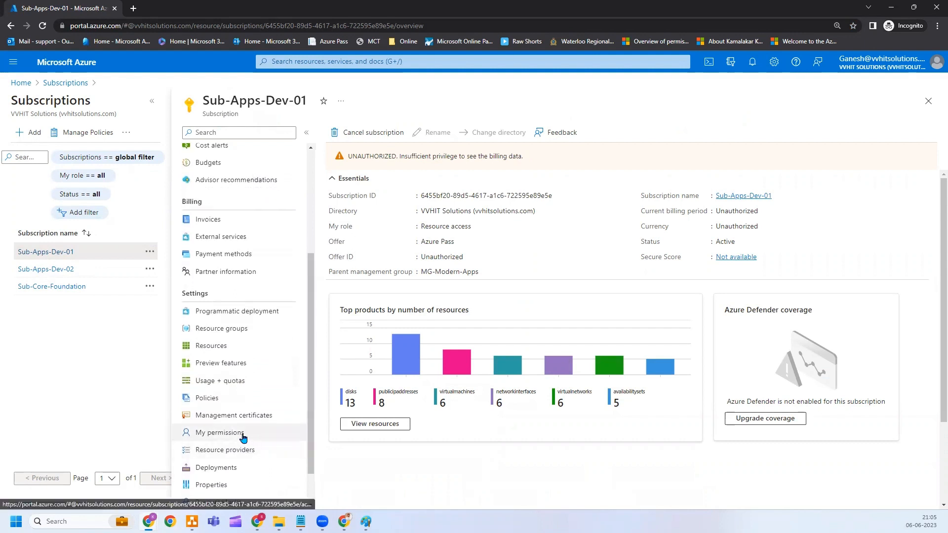
pyautogui.click(243, 435)
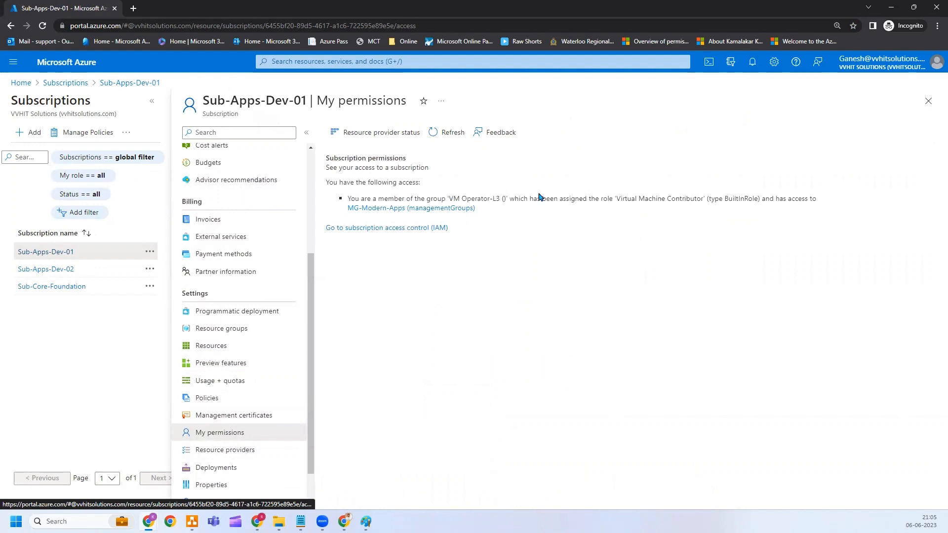
# Highlight the Virtual Machine Contributor role, then go Home and open Virtual machines.
pyautogui.moveTo(618, 198); pyautogui.dragTo(708, 201)
pyautogui.click(708, 201)
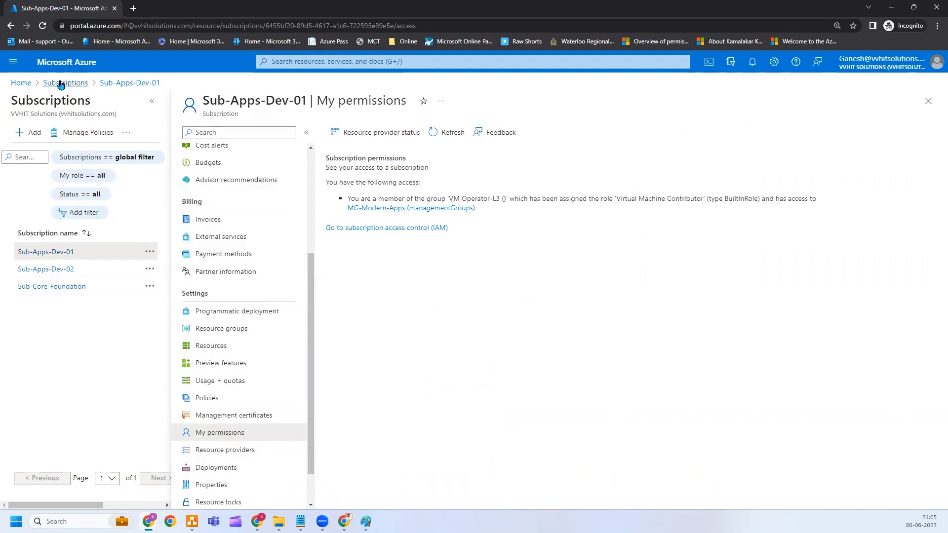
pyautogui.click(62, 64)
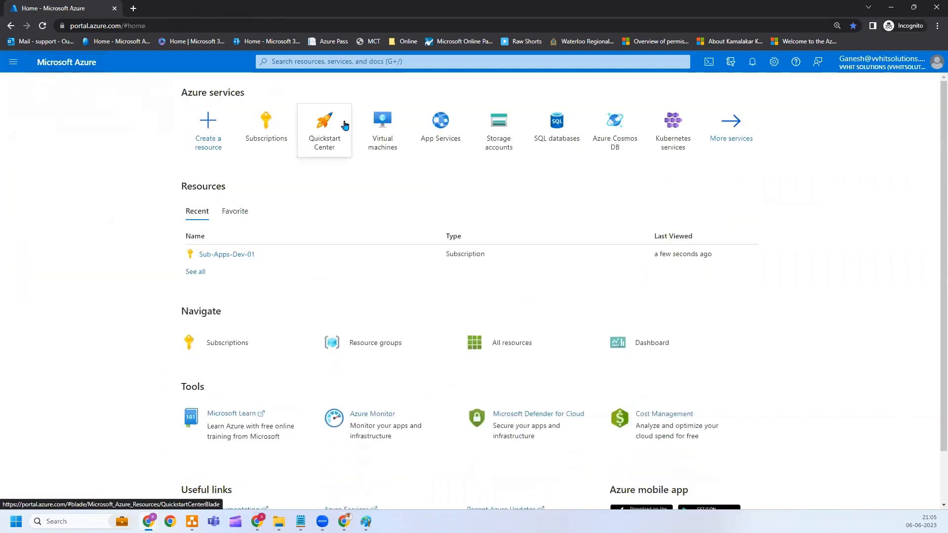
pyautogui.click(381, 136)
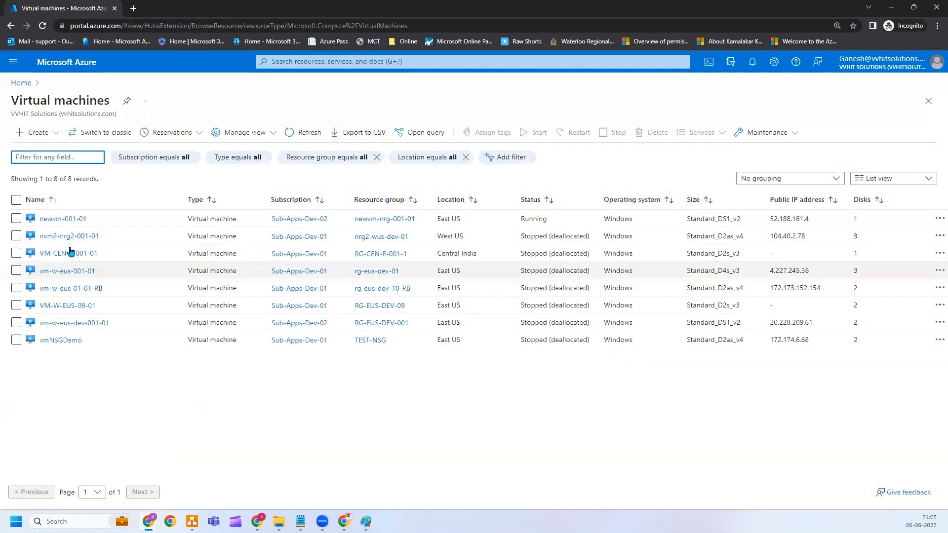
# Stop the newvm-001-01 virtual machine and confirm.
pyautogui.click(69, 222)
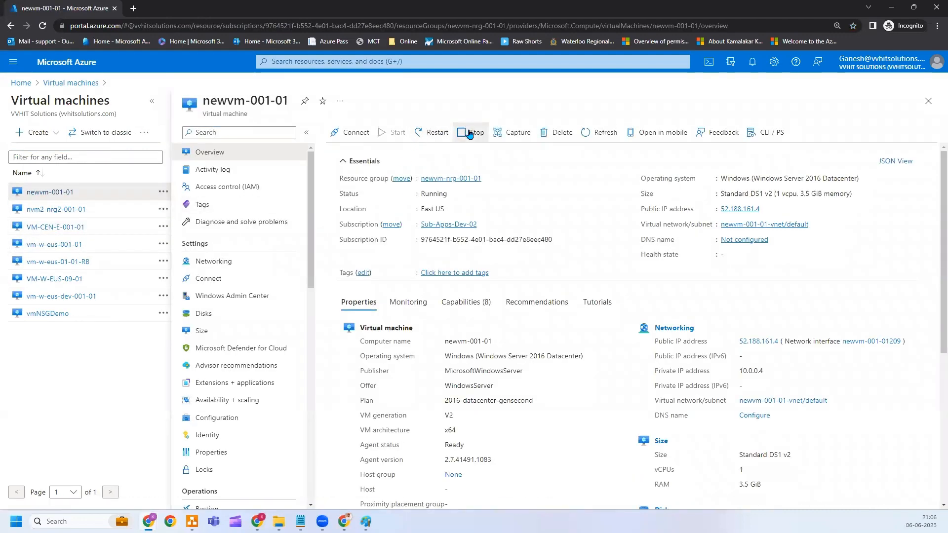
pyautogui.click(471, 132)
pyautogui.click(351, 192)
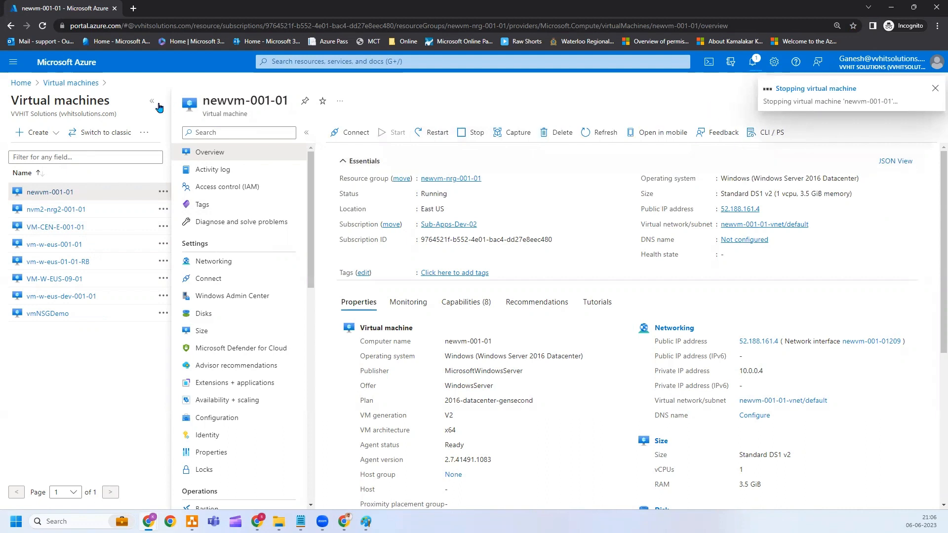
# Open the vmNSGDemo-ip public IP address from the All resources list.
pyautogui.click(13, 62)
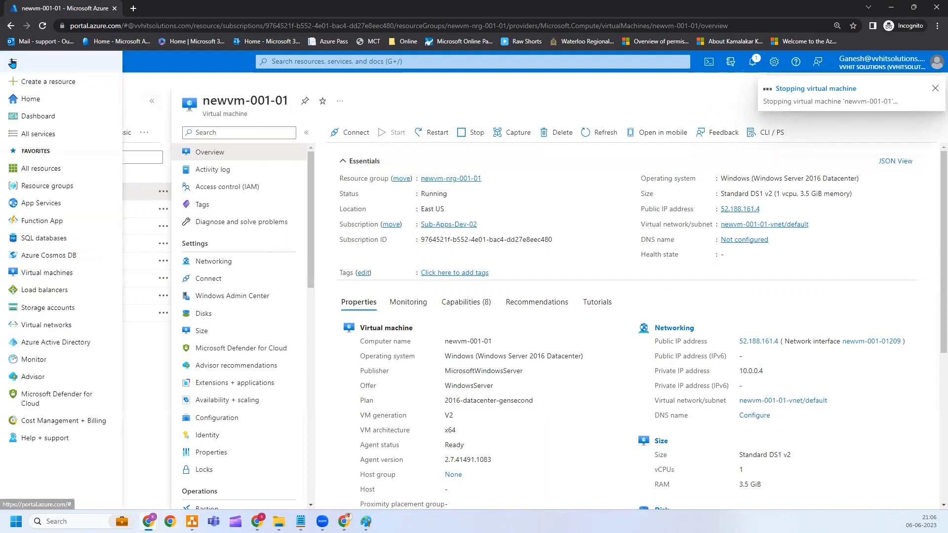
pyautogui.click(49, 171)
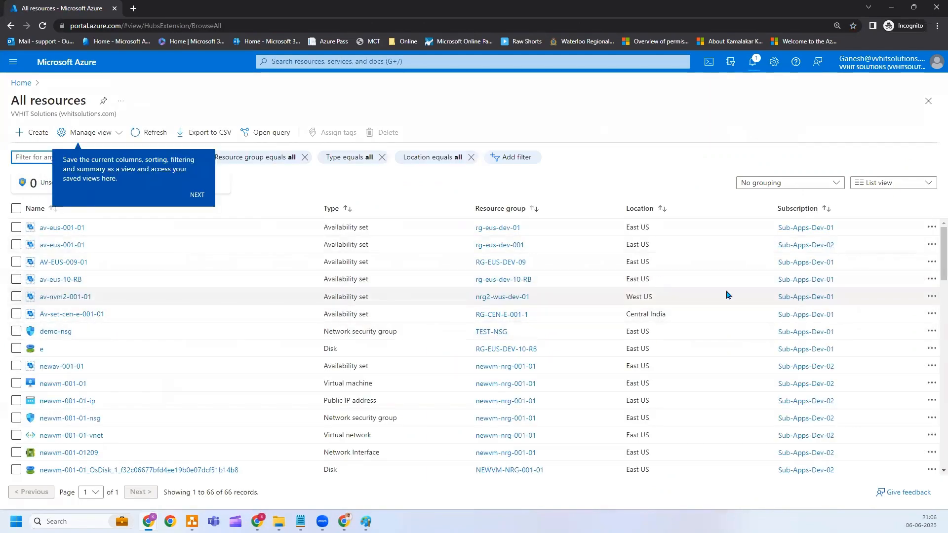
pyautogui.scroll(-10, 934, 266)
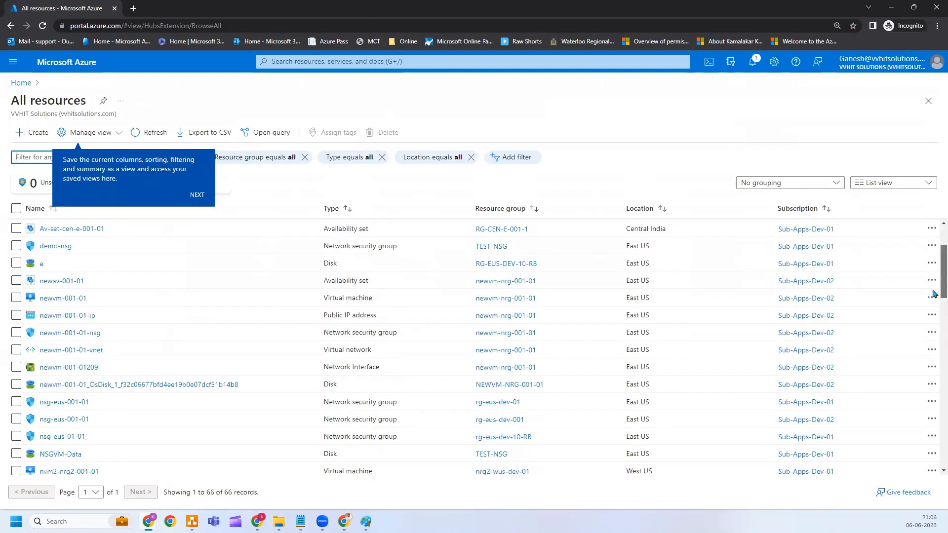
pyautogui.moveTo(933, 350); pyautogui.dragTo(934, 484)
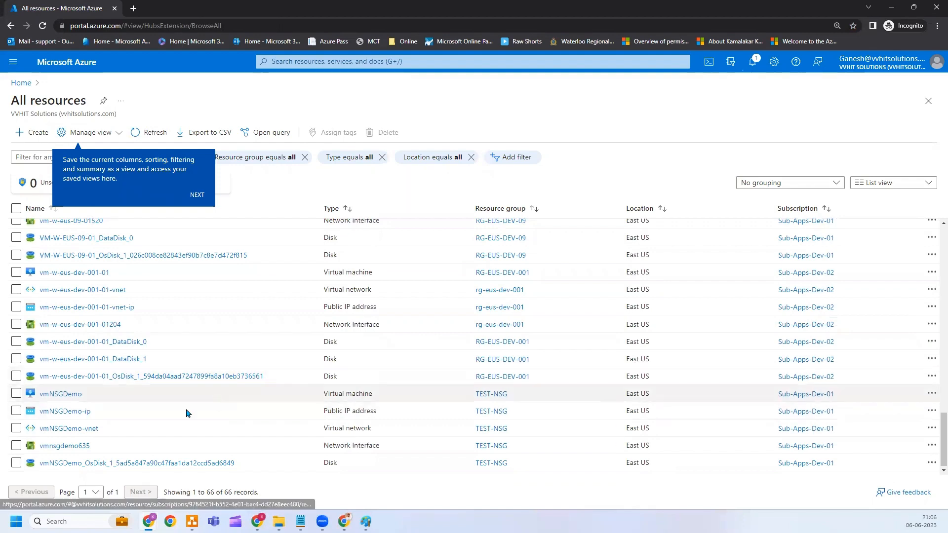
pyautogui.click(72, 416)
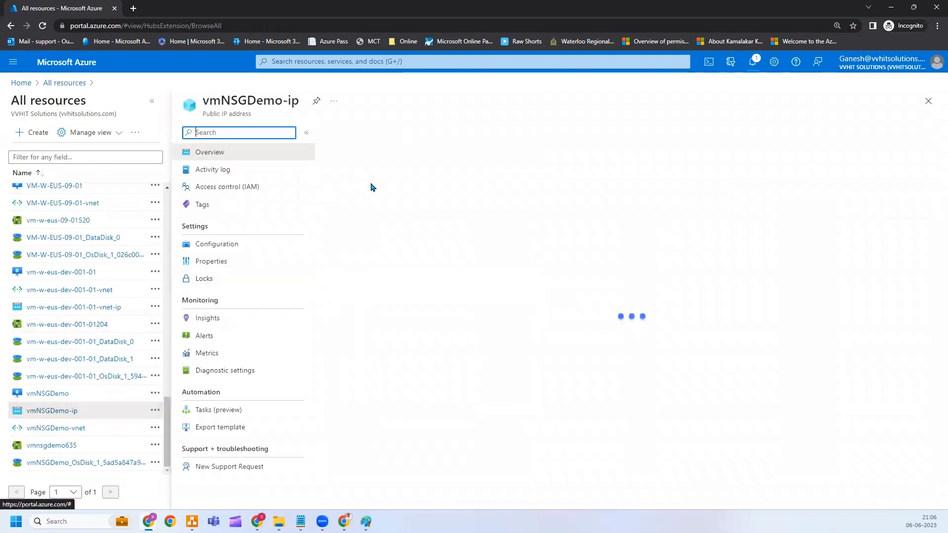
pyautogui.click(455, 140)
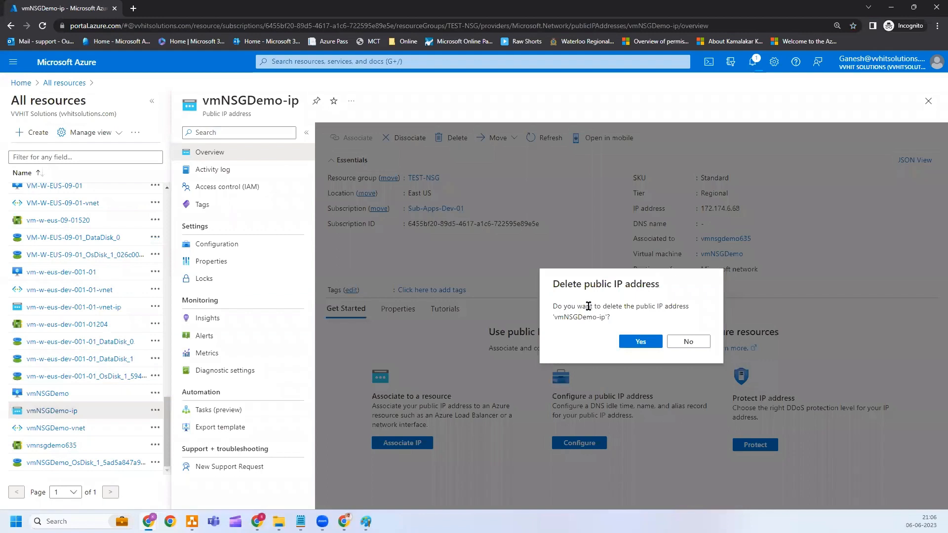
pyautogui.click(644, 344)
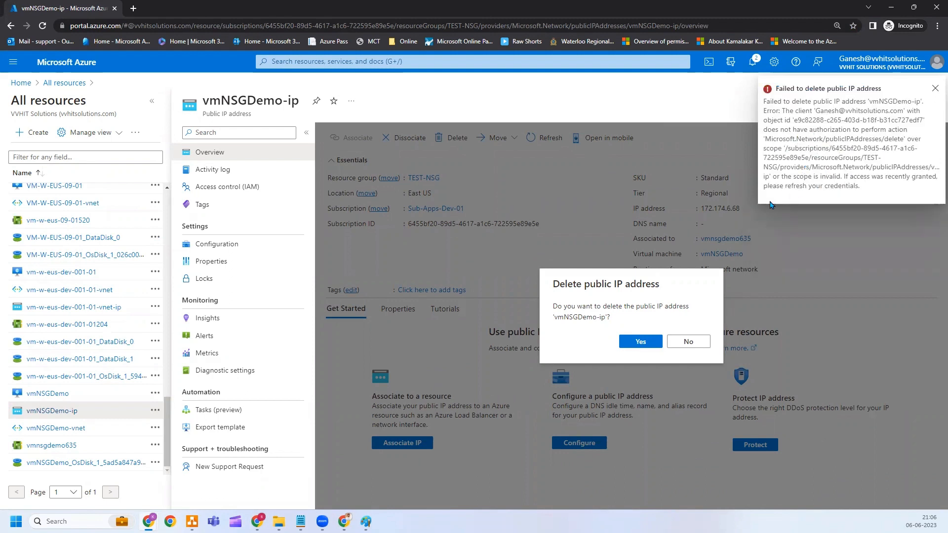
pyautogui.click(697, 341)
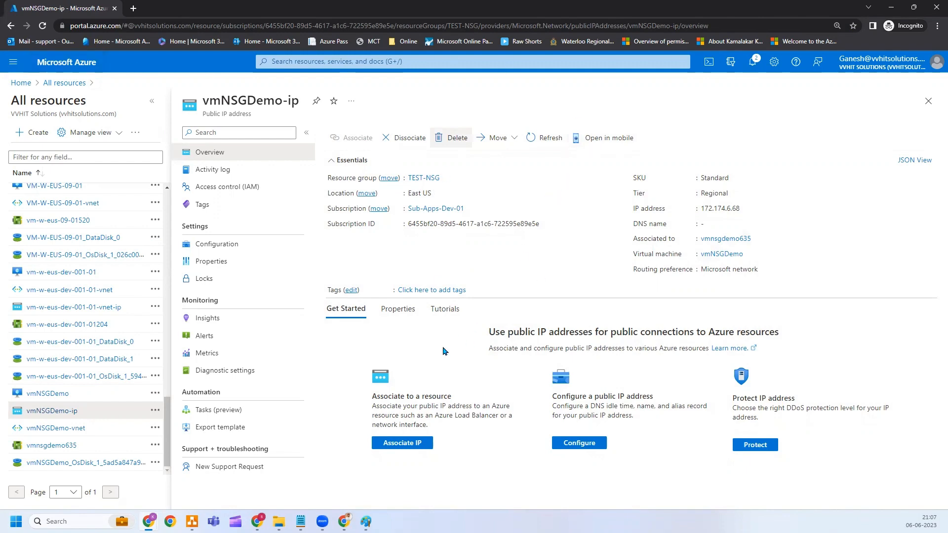
# Draw lines from the Service Specific and custom role labels, and a dark-red mark beside a VM Operator-L2 member.
pyautogui.click(365, 521)
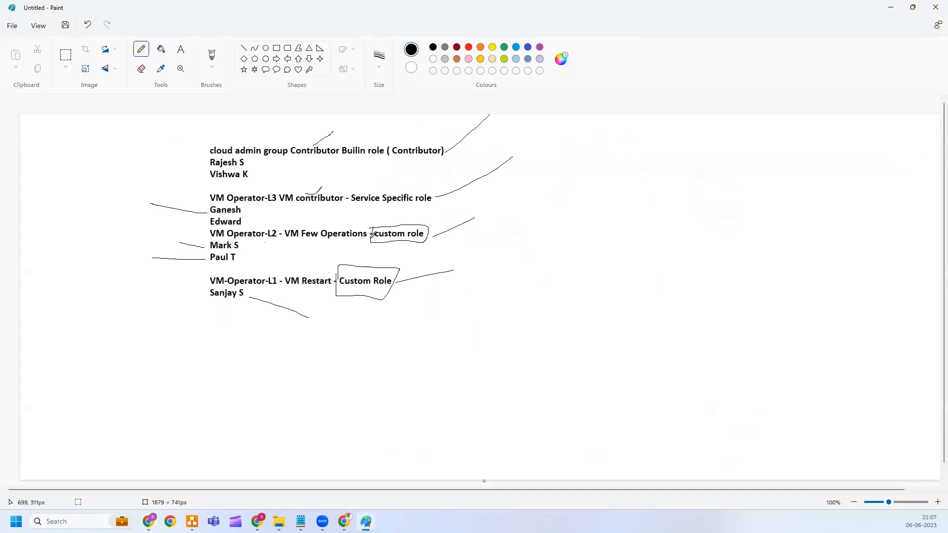
pyautogui.moveTo(444, 205); pyautogui.dragTo(511, 180)
pyautogui.click(455, 48)
pyautogui.moveTo(465, 231); pyautogui.dragTo(514, 184)
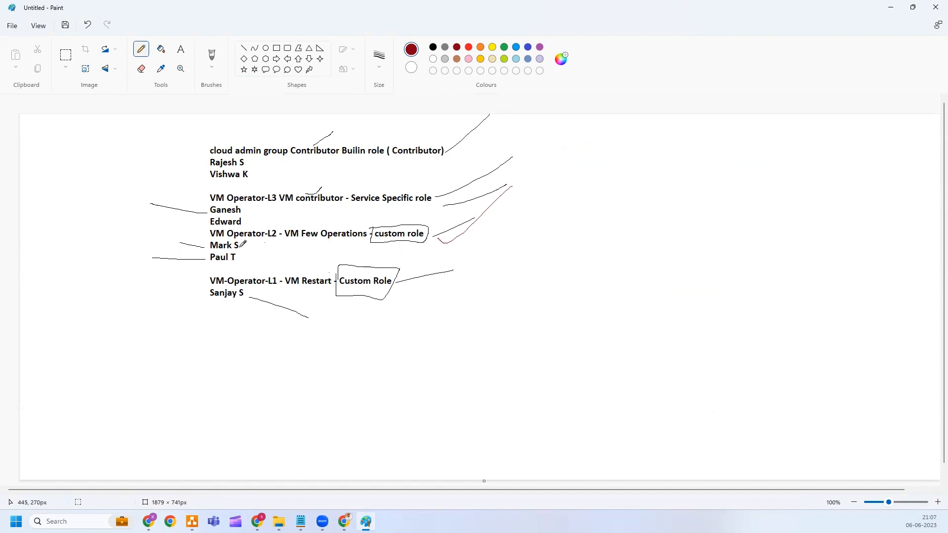
pyautogui.moveTo(240, 247); pyautogui.dragTo(265, 250)
pyautogui.click(300, 521)
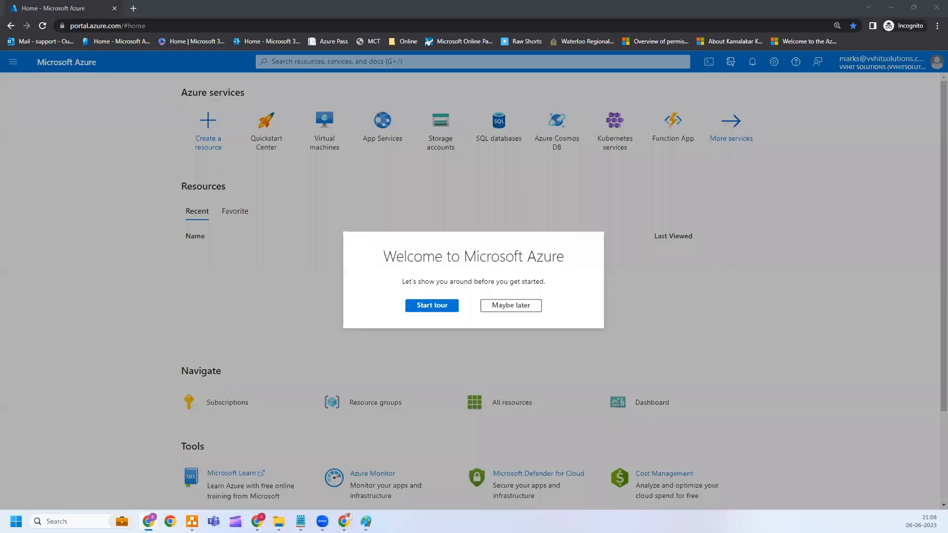
# Skip the welcome tour and view the test user's permissions on Sub-Apps-Dev-01.
pyautogui.click(520, 306)
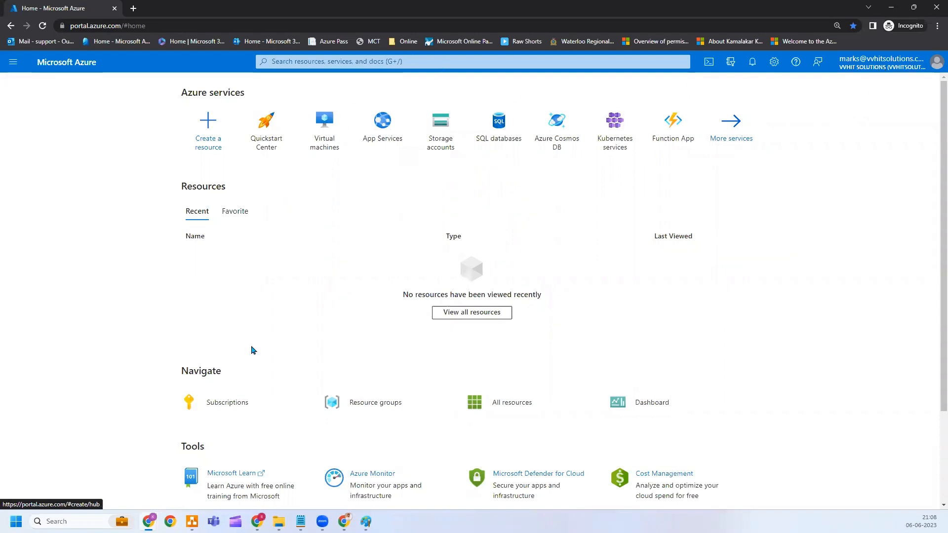
pyautogui.click(228, 400)
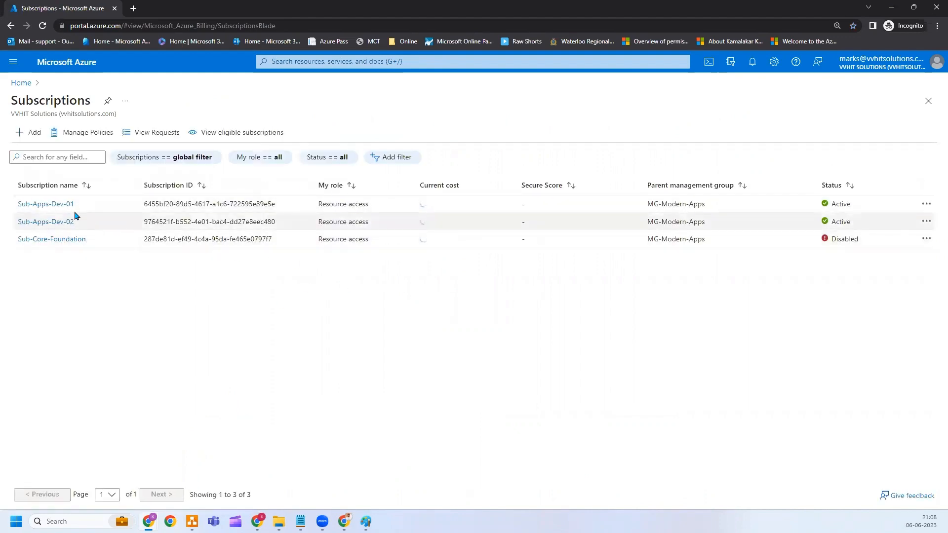
pyautogui.click(57, 205)
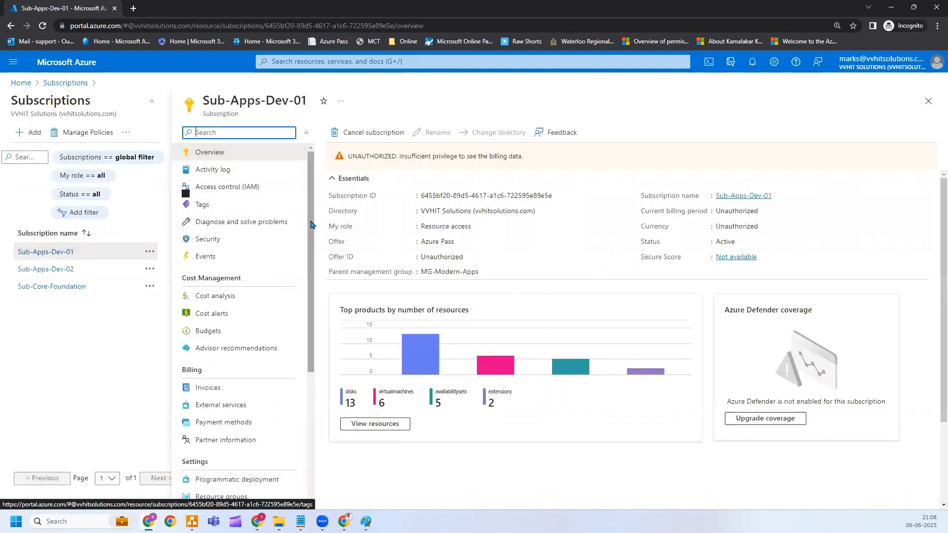
pyautogui.moveTo(312, 242); pyautogui.dragTo(324, 383)
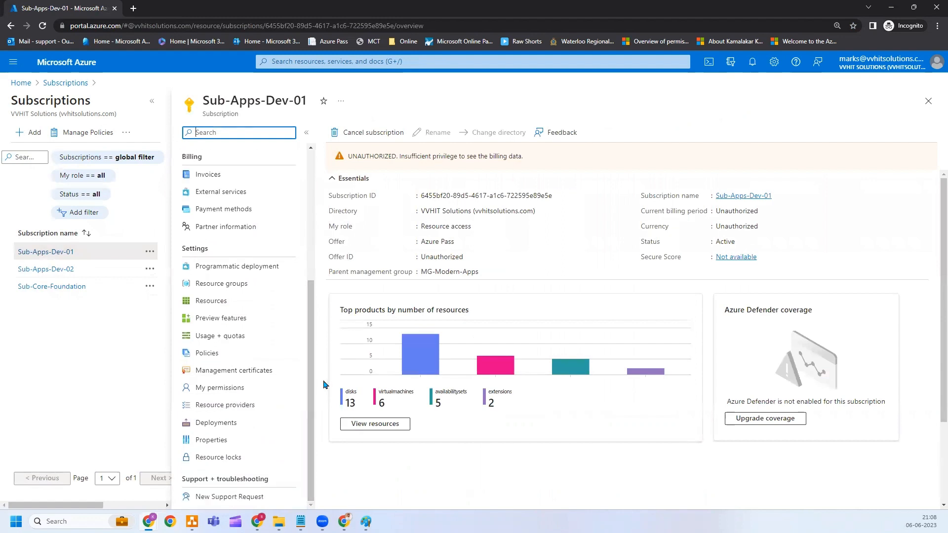
pyautogui.click(227, 388)
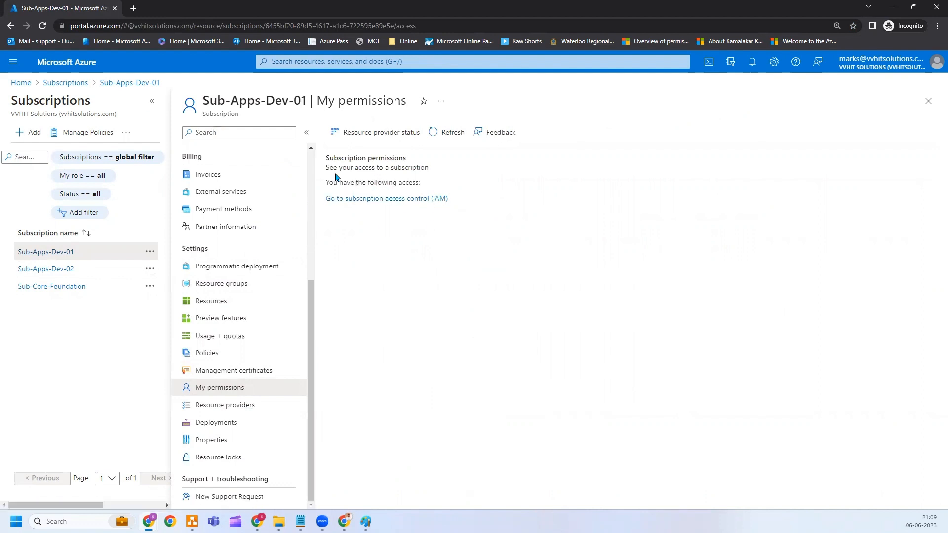
# Try viewing Sub-Apps-Dev-01 role assignments in Access control (IAM), then open Virtual machines from Home.
pyautogui.scroll(5, 311, 224)
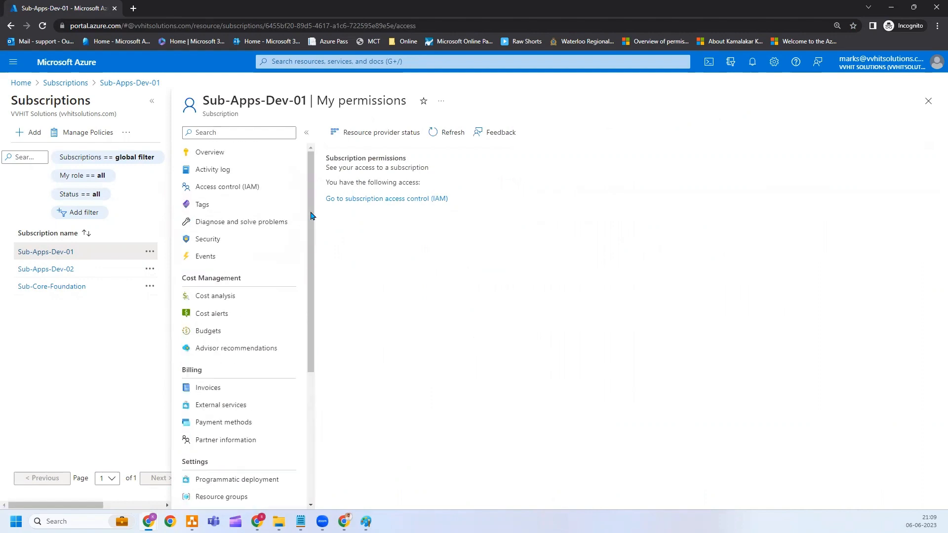
pyautogui.click(225, 152)
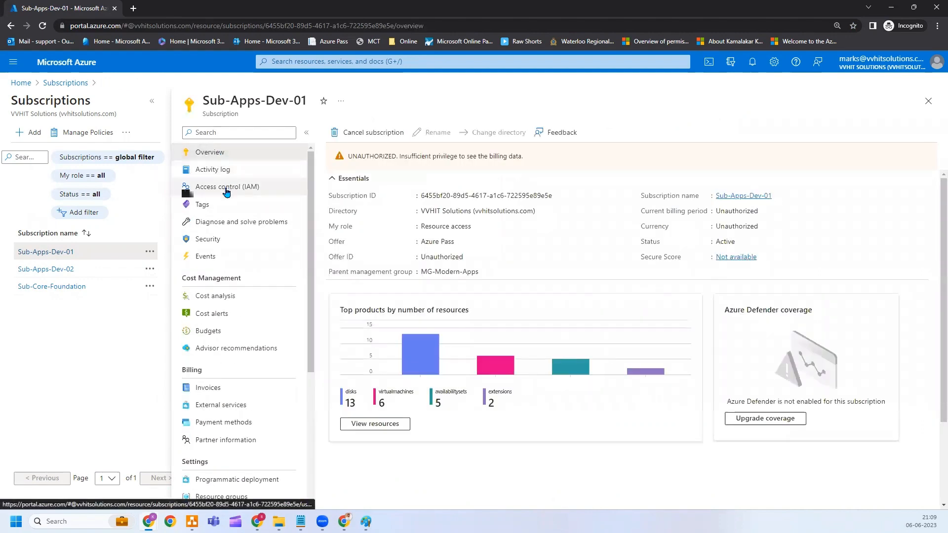
pyautogui.click(241, 188)
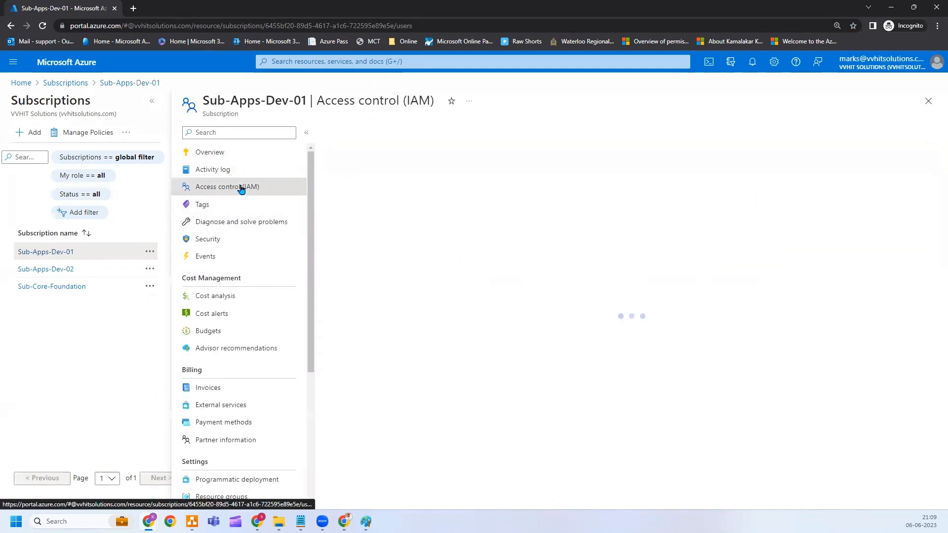
pyautogui.click(415, 162)
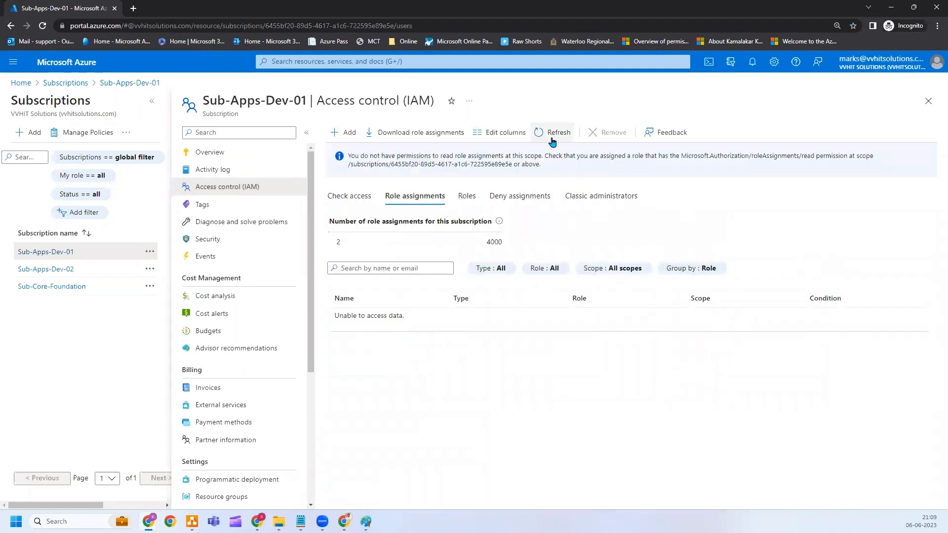
pyautogui.click(41, 66)
pyautogui.click(383, 148)
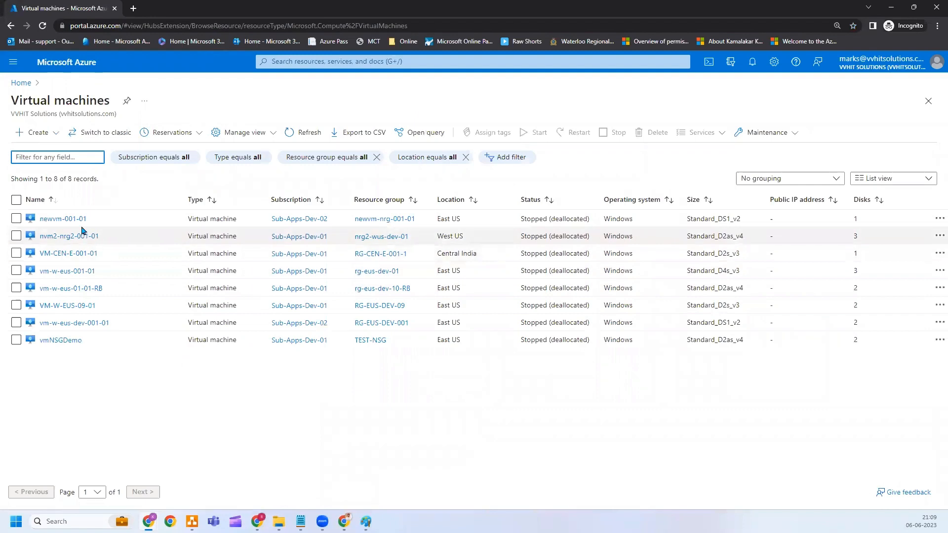
# Open newvm-001-01, attempt a permanent delete that is refused, then start the VM.
pyautogui.click(64, 219)
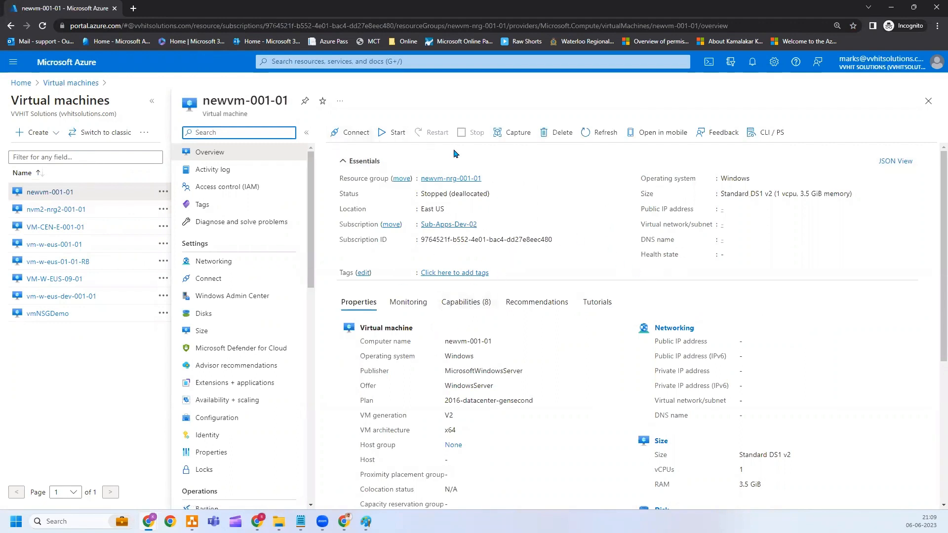
pyautogui.click(550, 139)
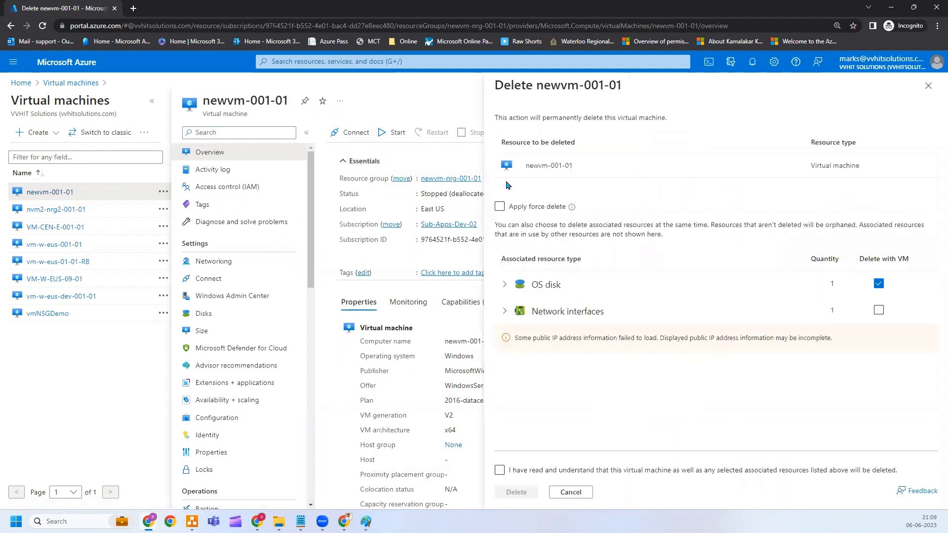
pyautogui.click(500, 470)
pyautogui.click(516, 492)
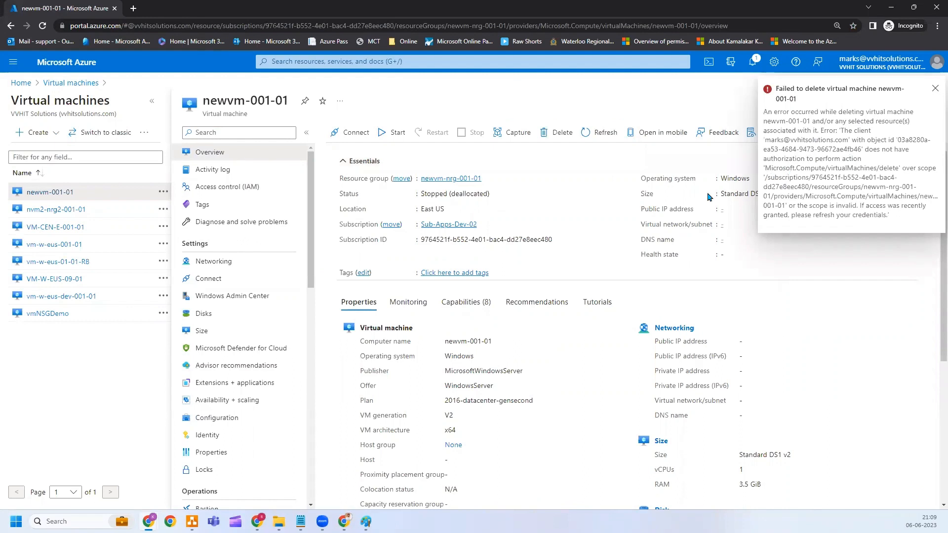
pyautogui.click(387, 133)
# Confirm the VM's IAM role assignments can't be read, then return to Overview and the Paint diagram.
pyautogui.click(244, 191)
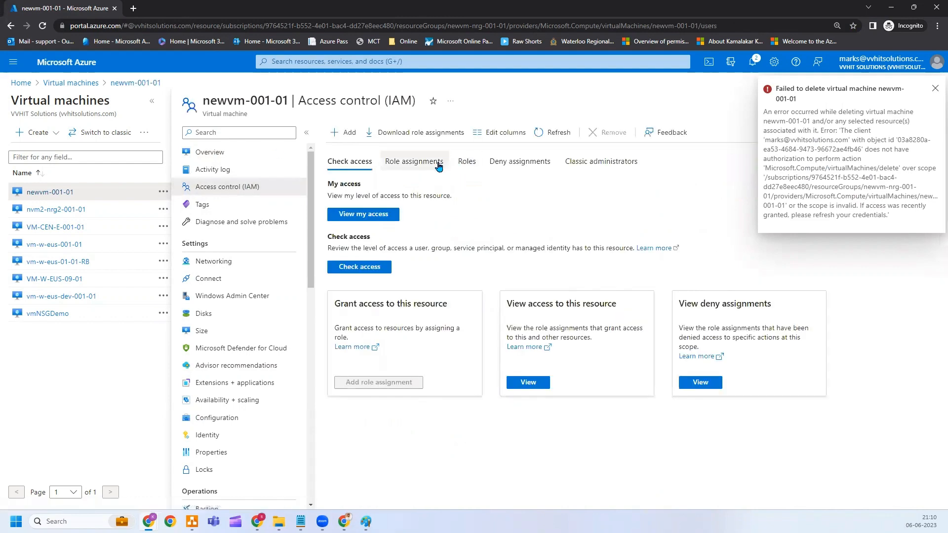
pyautogui.click(437, 167)
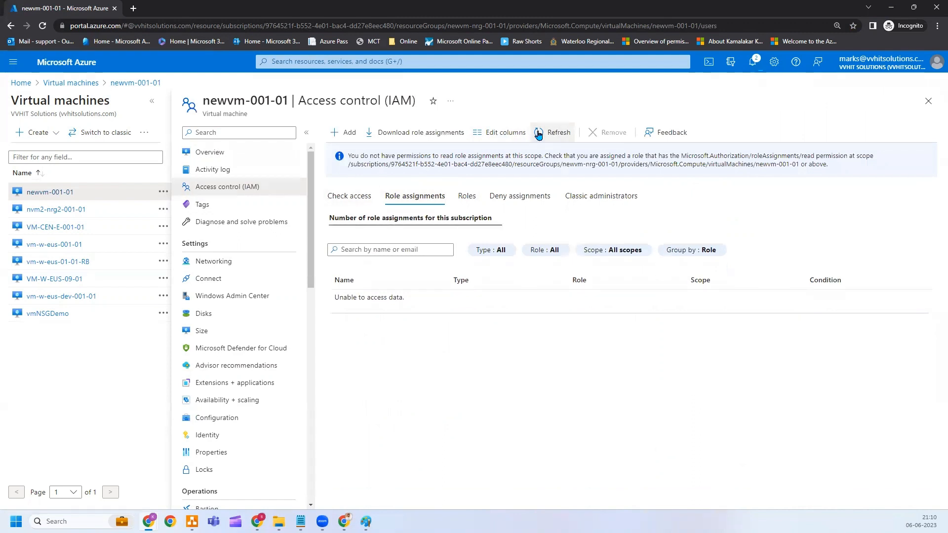
pyautogui.click(239, 152)
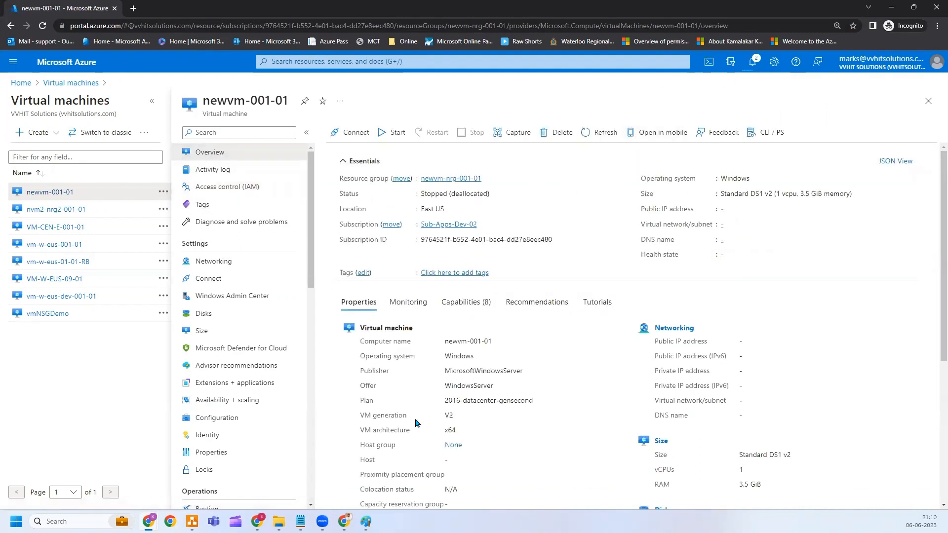
pyautogui.click(366, 521)
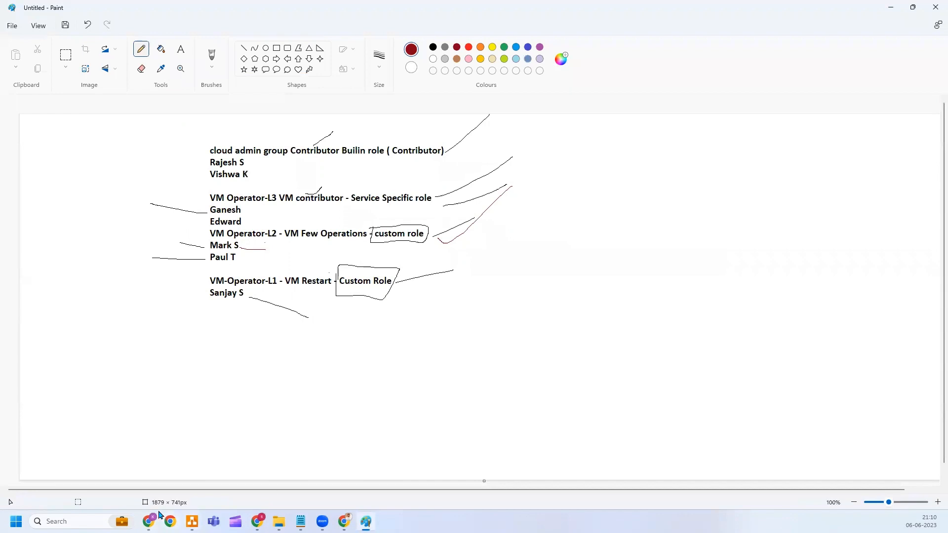
pyautogui.moveTo(149, 520)
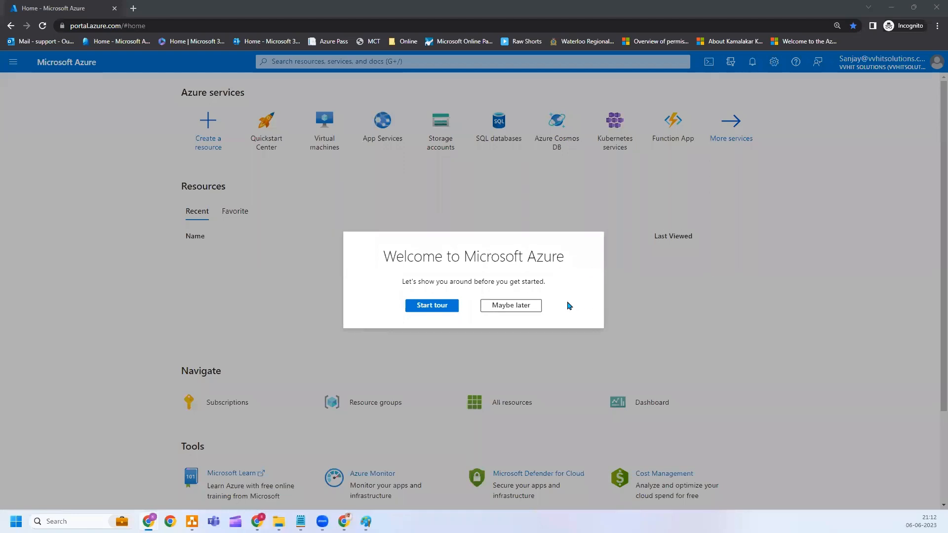
# Skip the welcome tour and go through Subscriptions and Virtual machines to newvm-001-01.
pyautogui.click(525, 308)
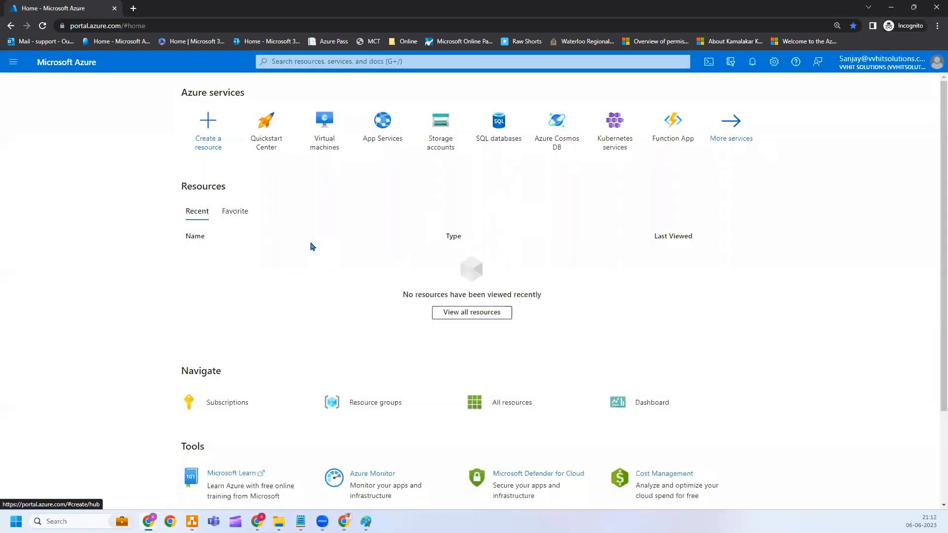
pyautogui.click(202, 401)
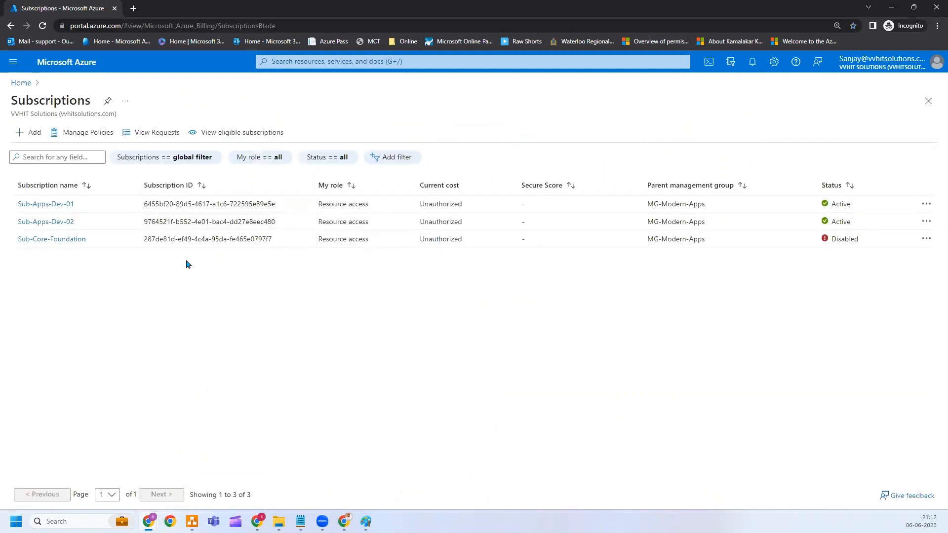
pyautogui.click(13, 62)
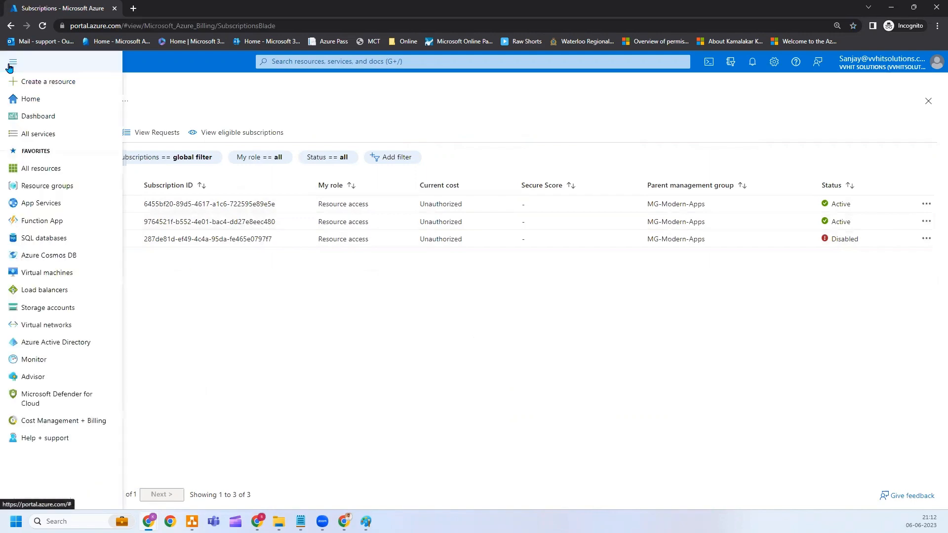
pyautogui.click(49, 273)
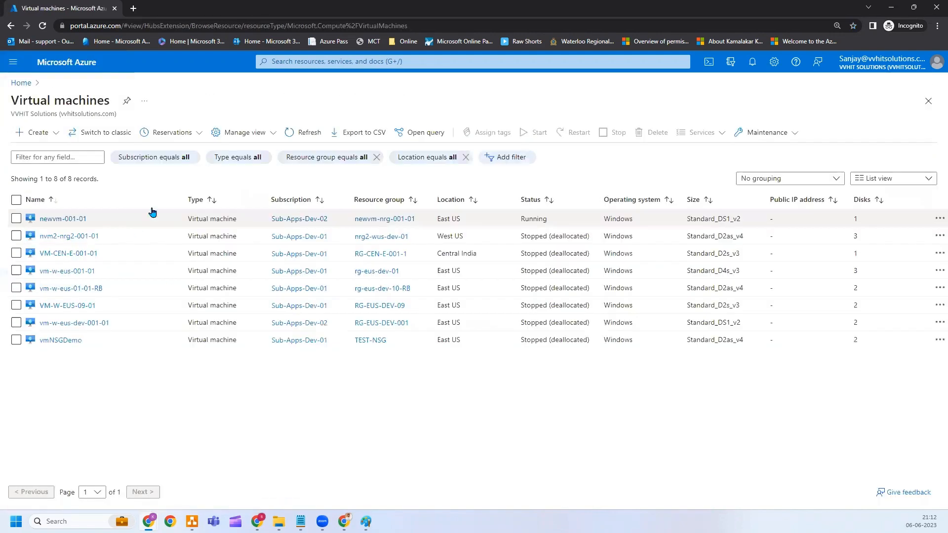
pyautogui.click(69, 220)
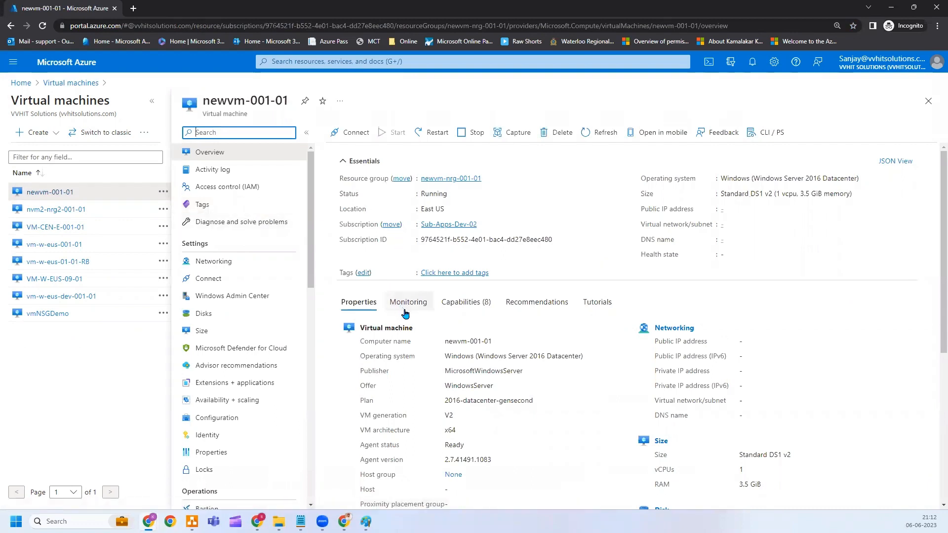
# Try stopping the running newvm-001-01, check the Paint role diagram, and return to the portal.
pyautogui.click(474, 132)
pyautogui.click(358, 192)
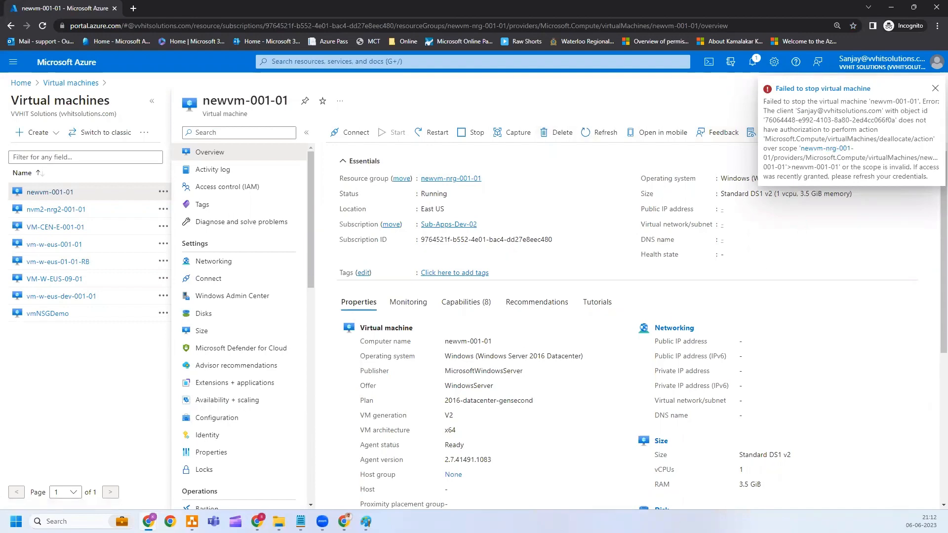
pyautogui.click(366, 521)
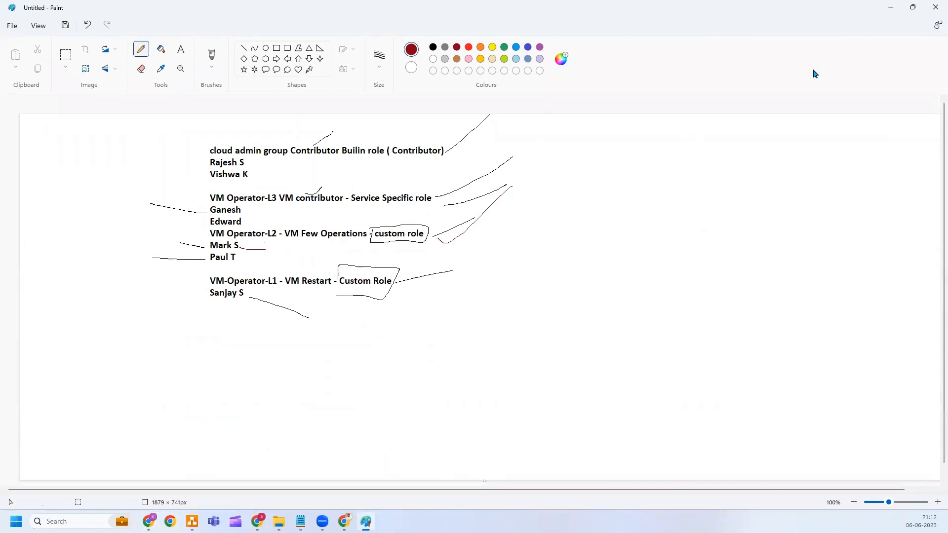
pyautogui.click(889, 14)
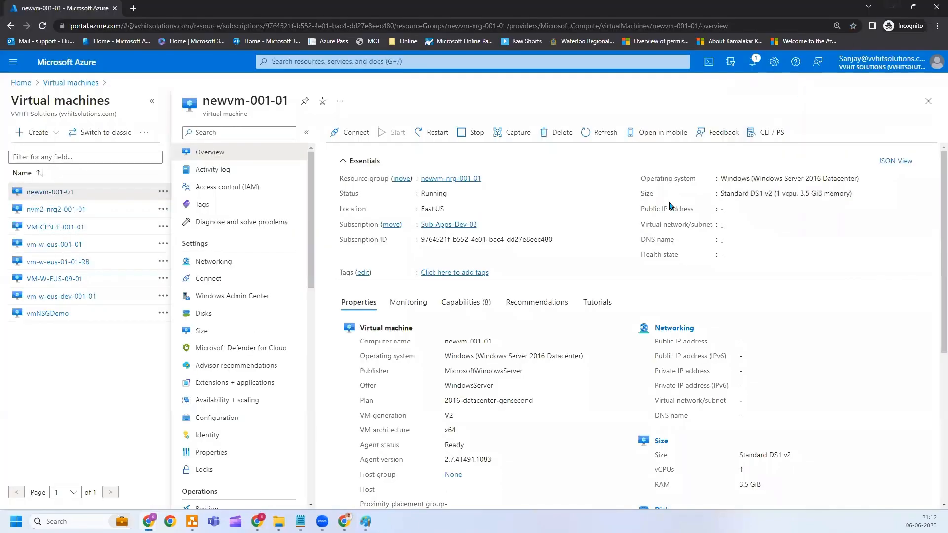
# Attempt deleting newvm-001-01, which fails for lack of authorization, then restart it.
pyautogui.click(555, 136)
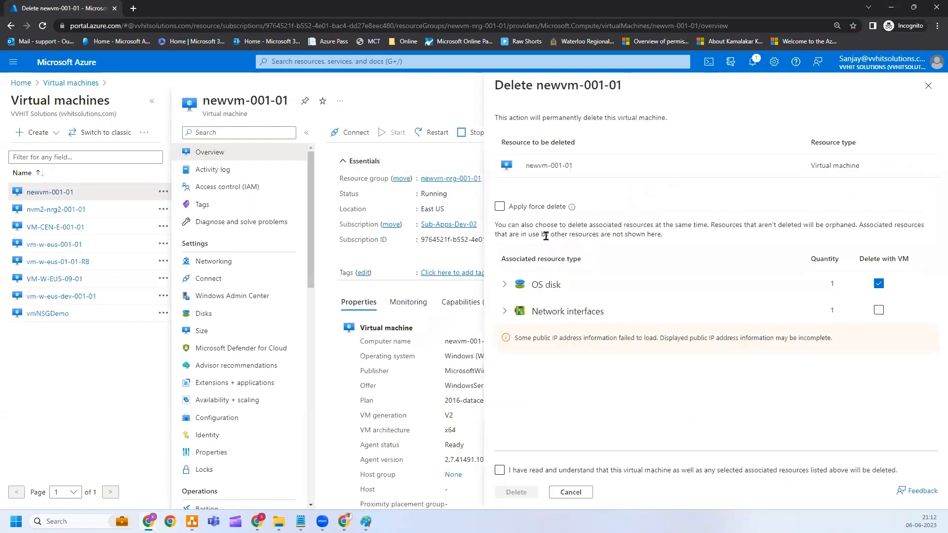
pyautogui.click(500, 470)
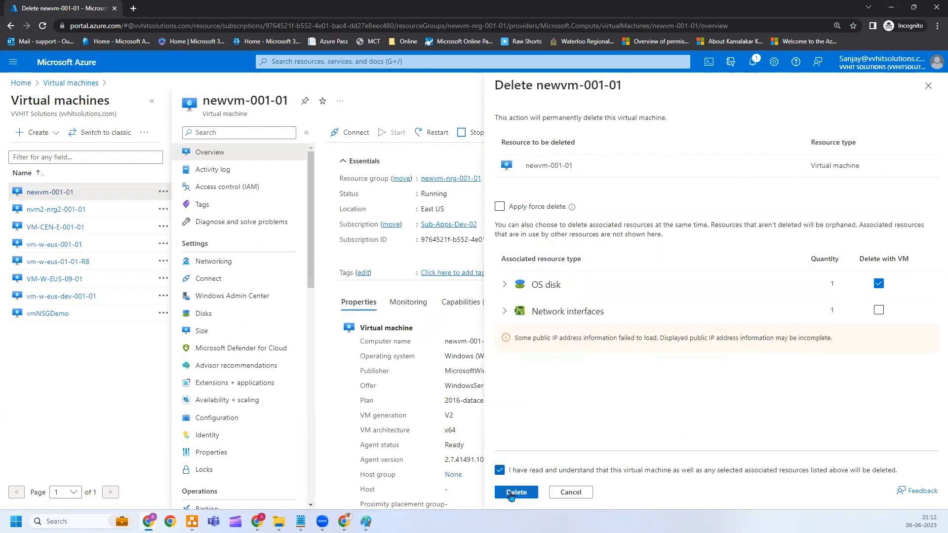
pyautogui.click(516, 492)
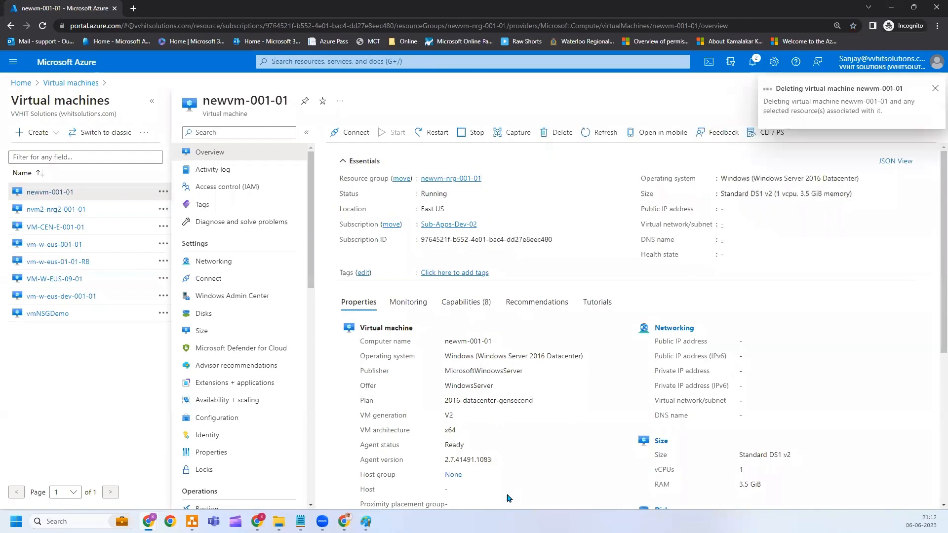
pyautogui.click(935, 89)
pyautogui.click(433, 132)
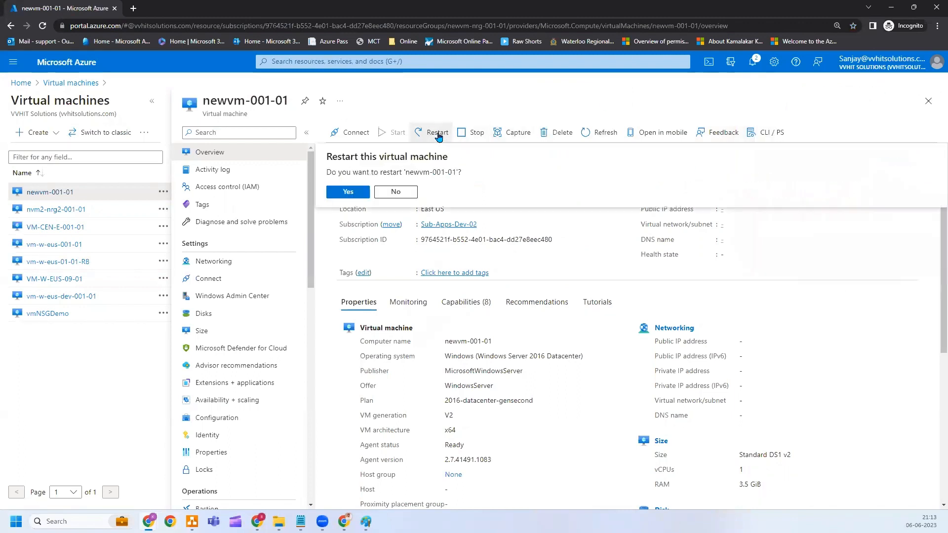
pyautogui.click(359, 193)
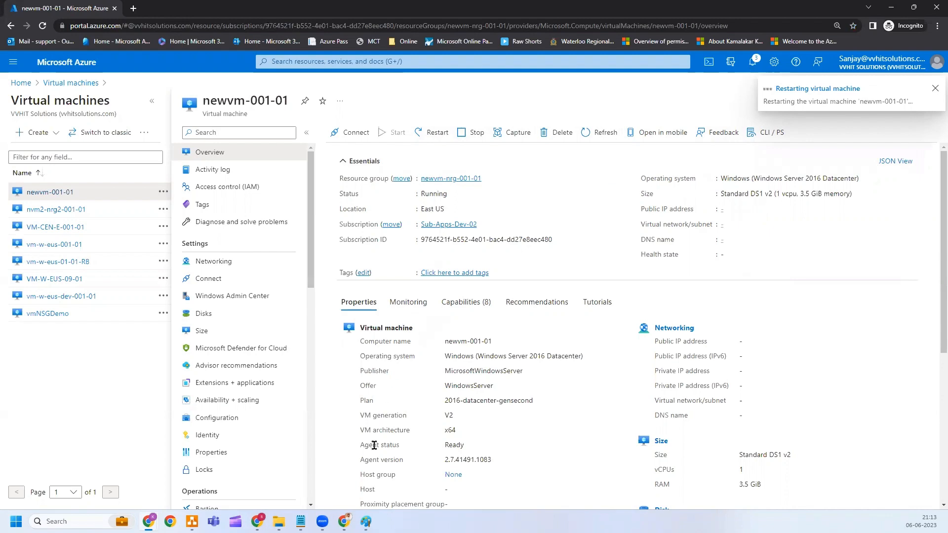
pyautogui.click(366, 522)
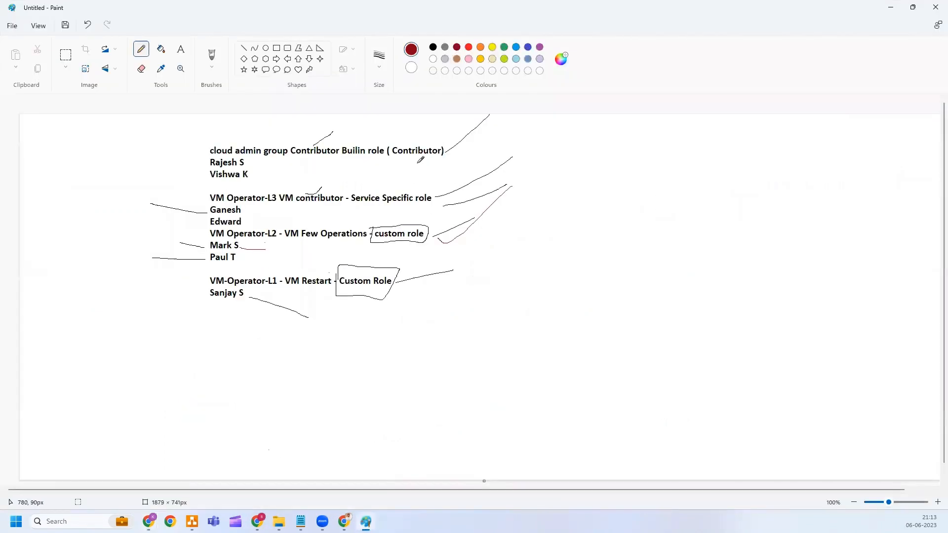
# Circle the entire role diagram with a freehand loop, then go back to the newvm-001-01 overview.
pyautogui.moveTo(192, 141)
pyautogui.mouseDown()
pyautogui.moveTo(261, 129)
pyautogui.moveTo(519, 143)
pyautogui.moveTo(495, 313)
pyautogui.moveTo(186, 360)
pyautogui.moveTo(191, 159)
pyautogui.moveTo(201, 138)
pyautogui.mouseUp()
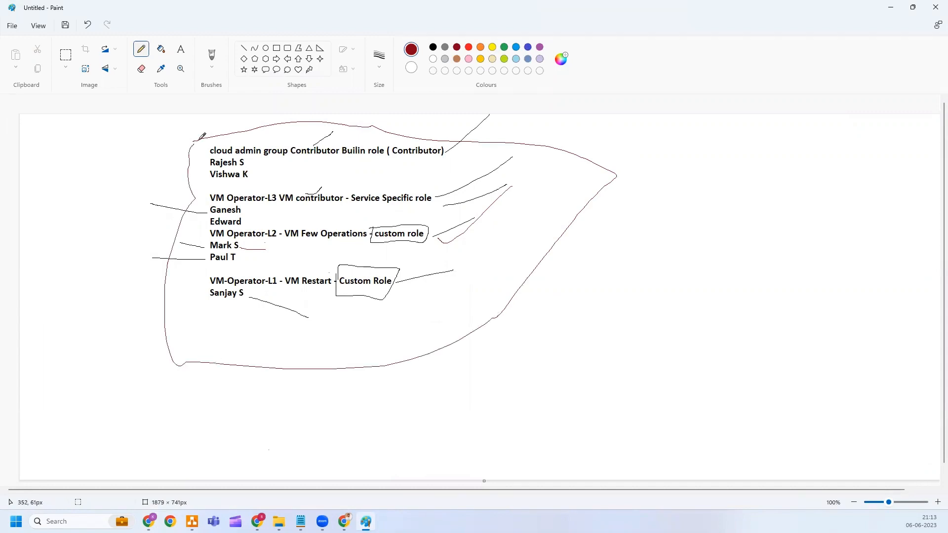
pyautogui.click(889, 9)
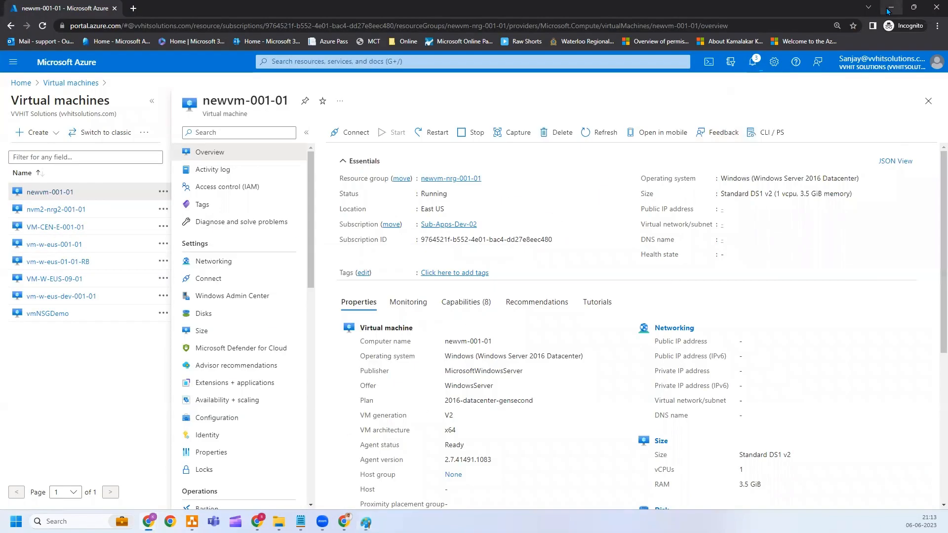